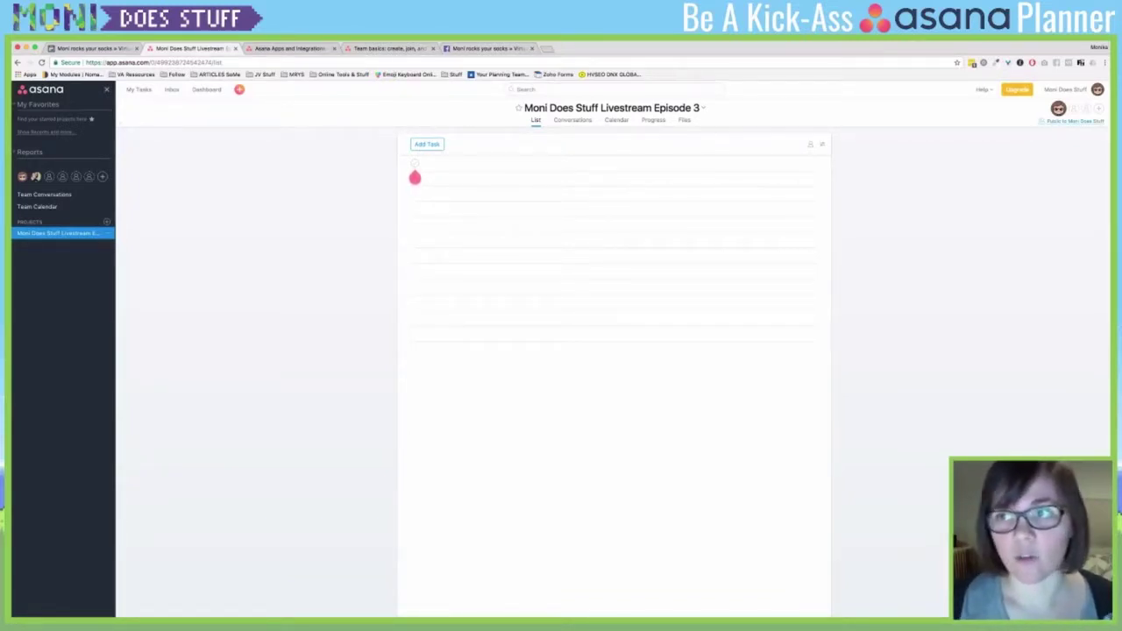
- Open the account dropdown from the profile avatar at the top right
{"action": "left_click", "coordinate": [1097, 89]}
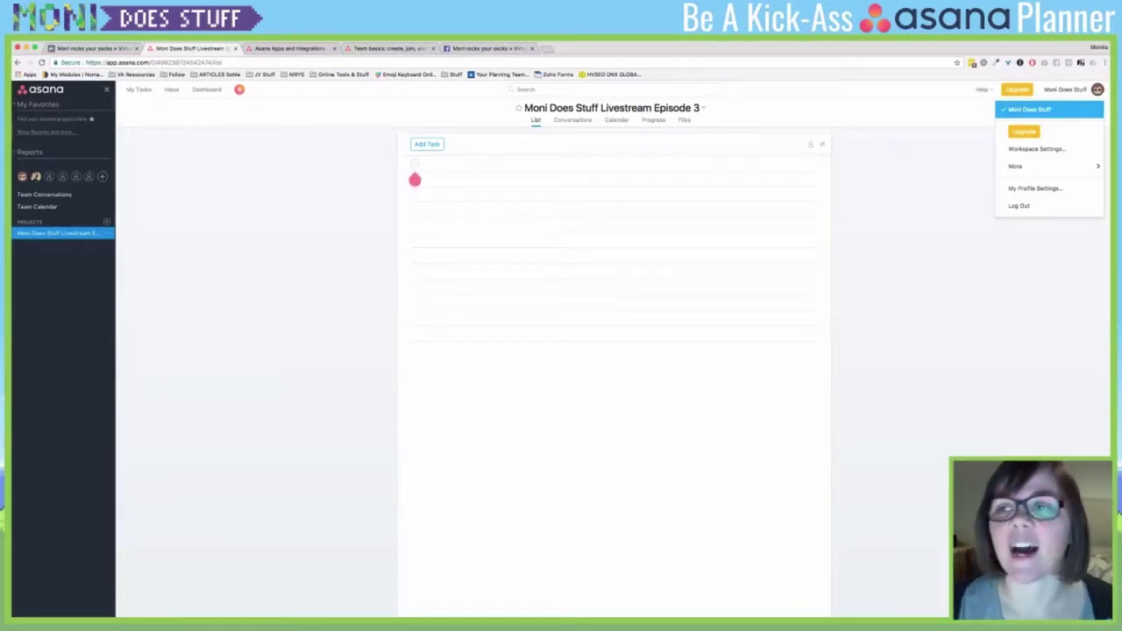
- Dismiss the account dropdown to return to the Episode 3 task list
{"action": "mouse_move", "coordinate": [1035, 166]}
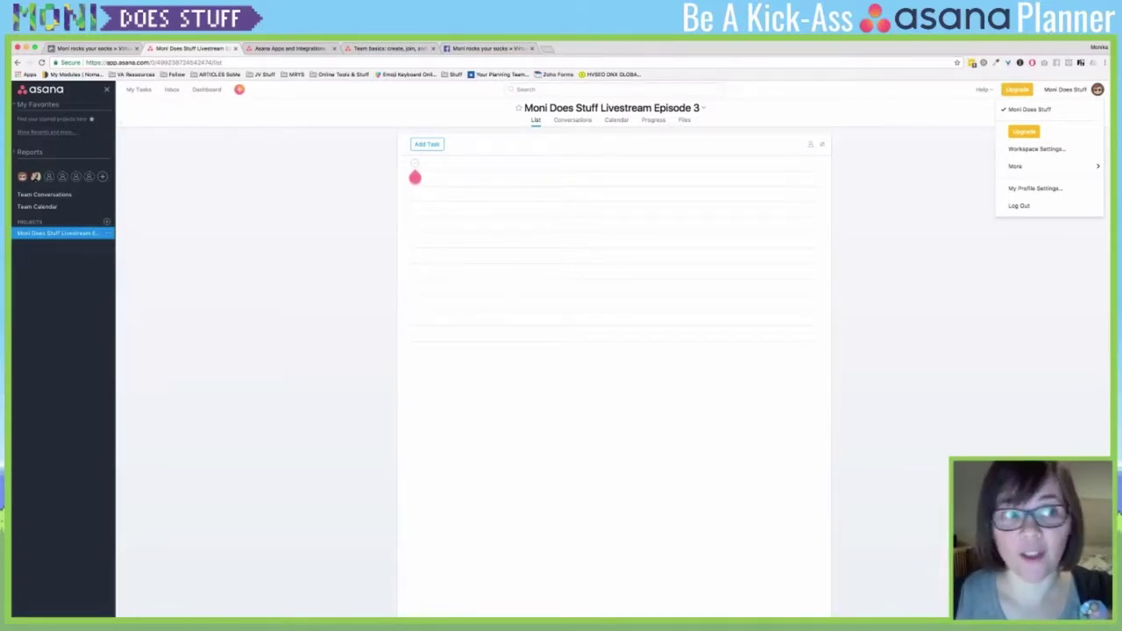
{"action": "key", "text": "Escape"}
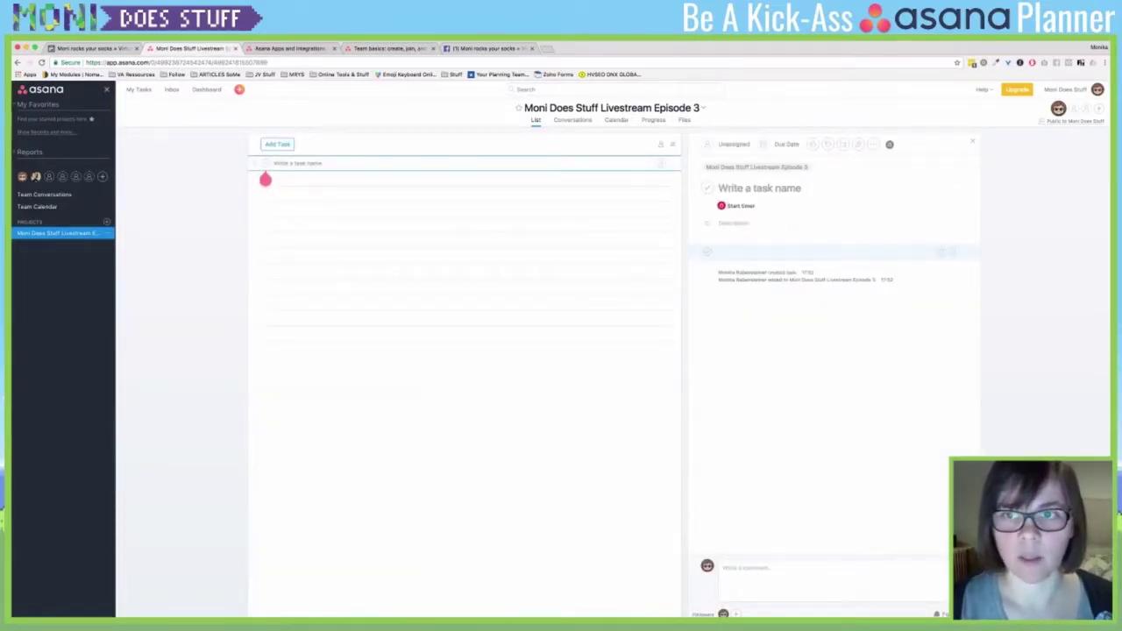
- Name the new task 'Prepare OBS to look pretty' and reopen it to edit its description
{"action": "type", "text": "Prepare OBS"}
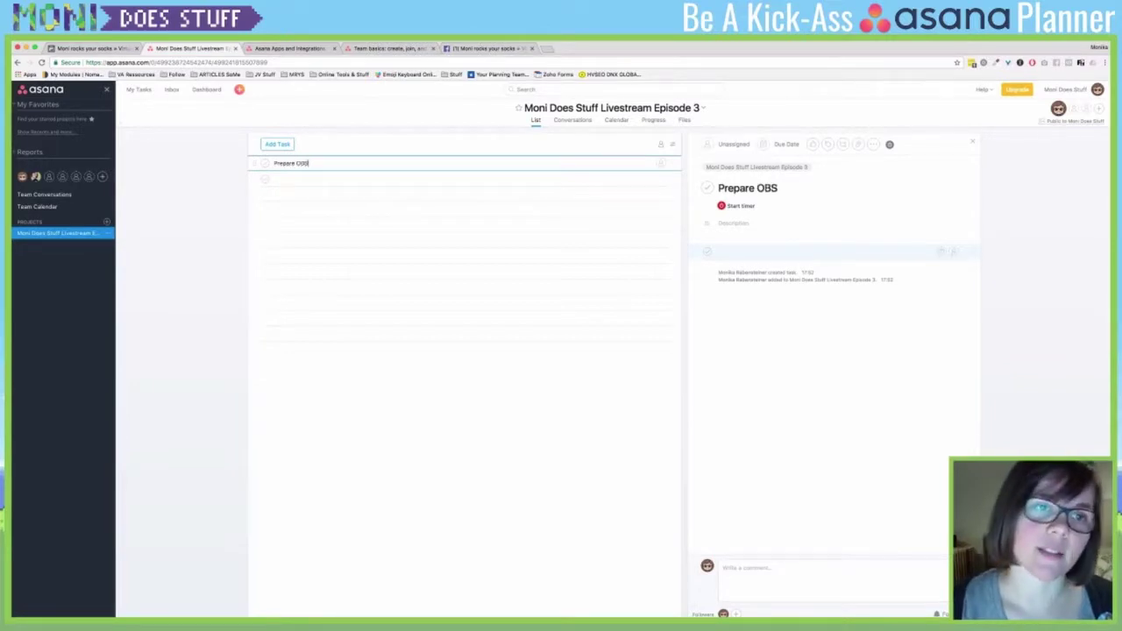
{"action": "type", "text": " to look prett"}
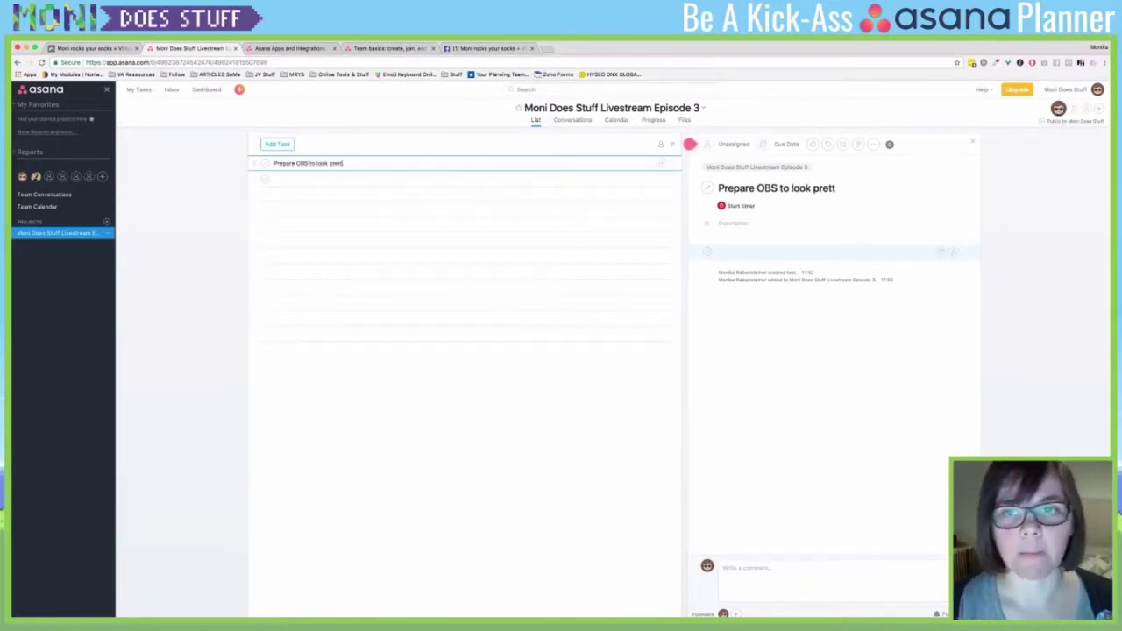
{"action": "type", "text": "y"}
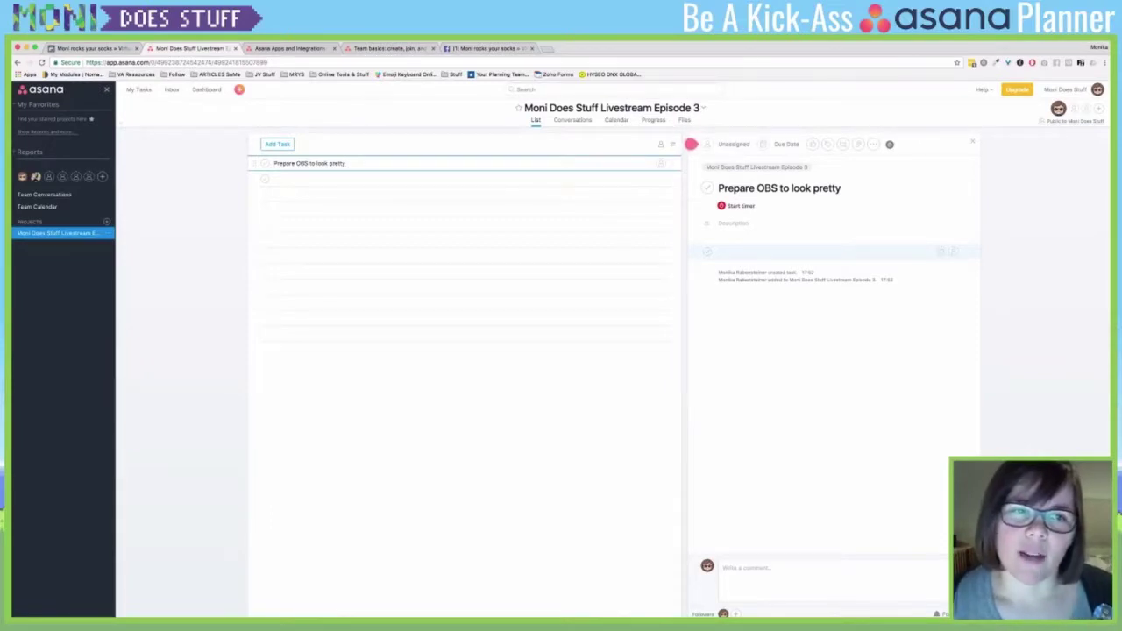
{"action": "key", "text": "Return"}
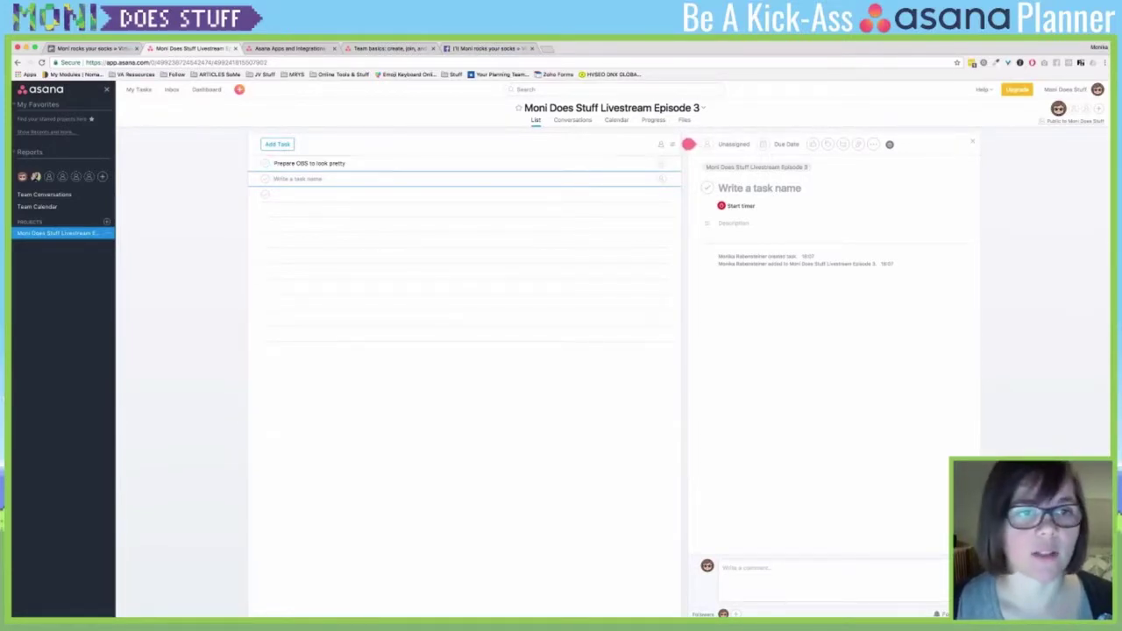
{"action": "key", "text": "Up"}
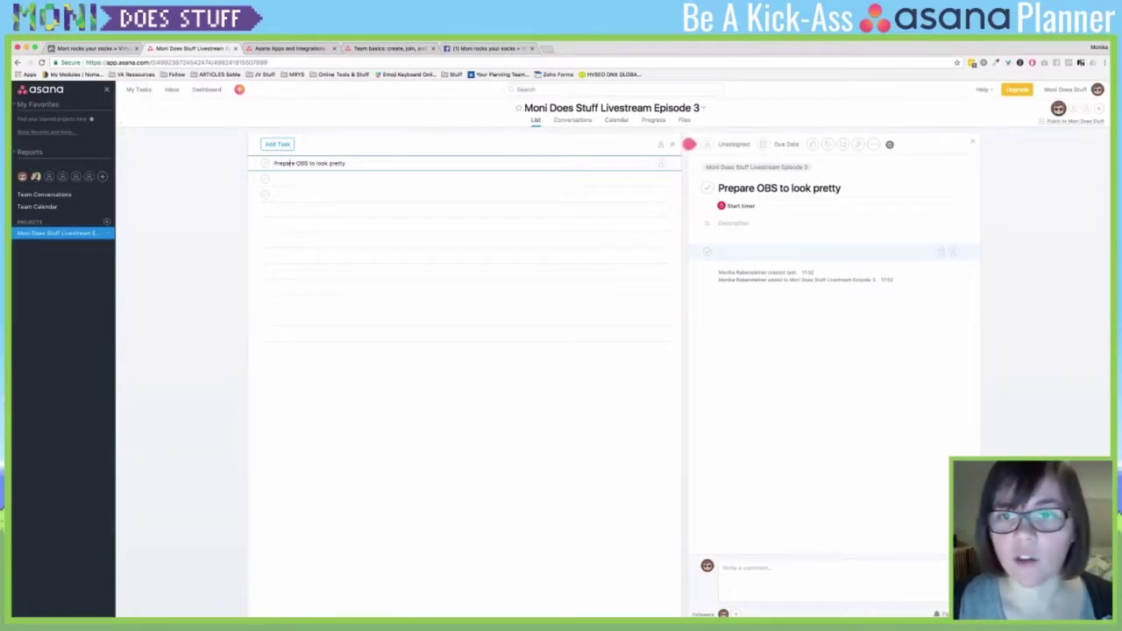
{"action": "left_click", "coordinate": [733, 224]}
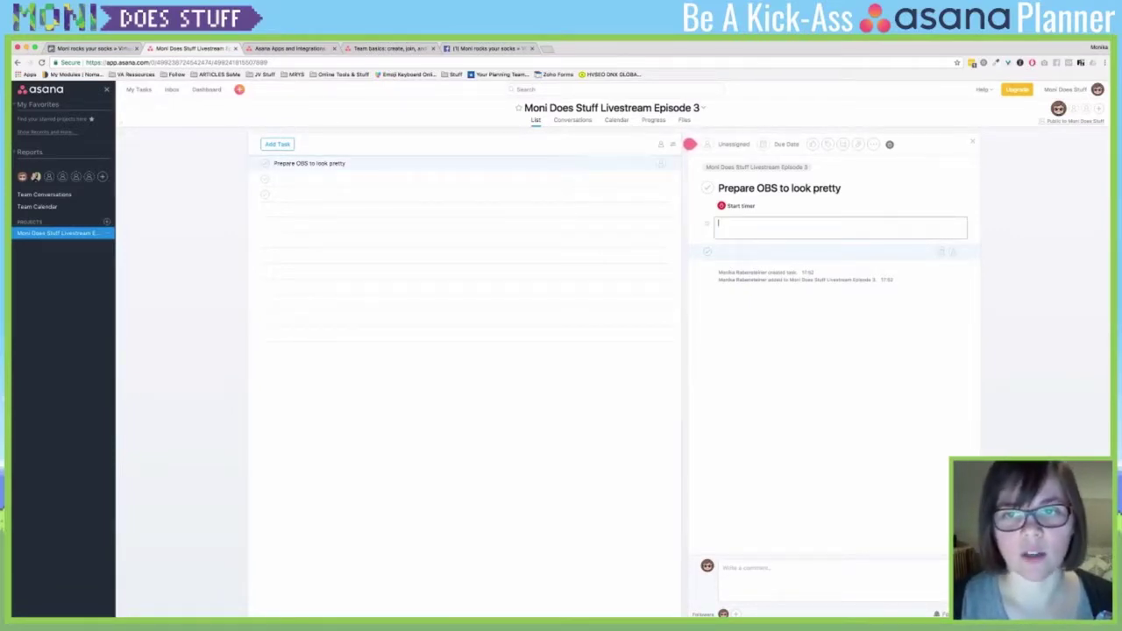
- Describe the task as 'Change the logo, and add other content' and add subtasks Open Photoshop, Think of the title, Change the title
{"action": "type", "text": "Change the"}
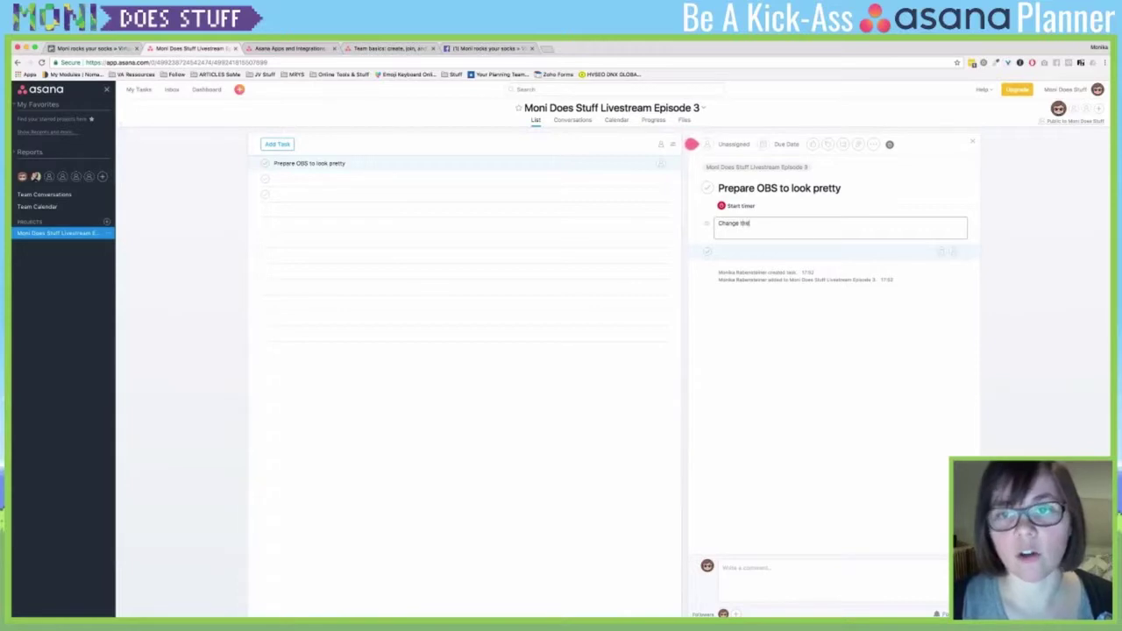
{"action": "type", "text": " logo, and "}
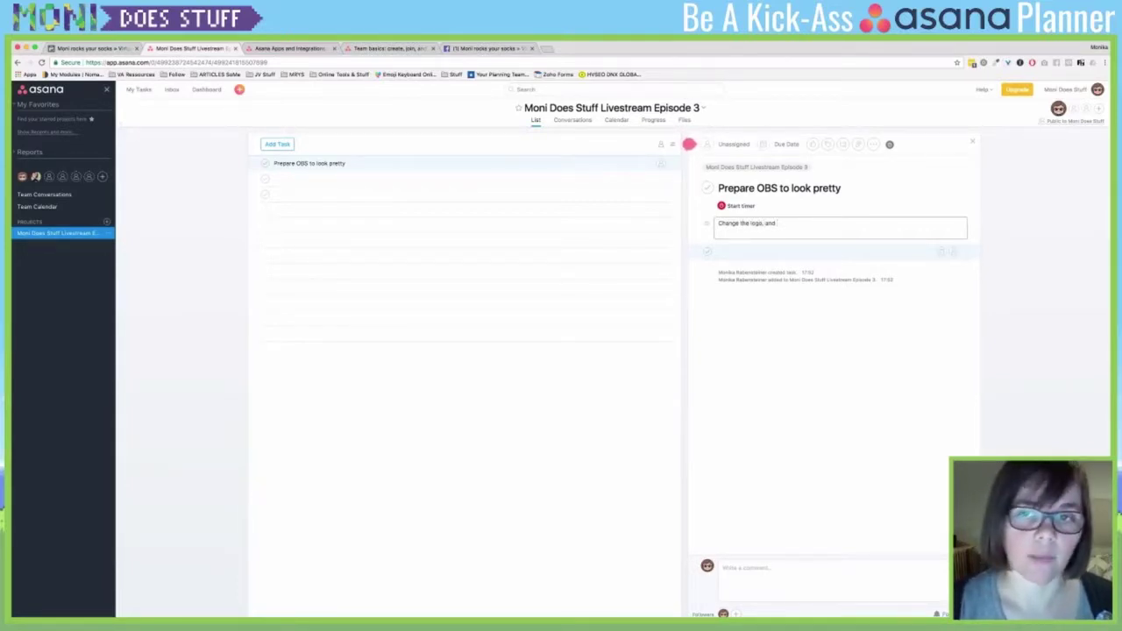
{"action": "type", "text": "add other content"}
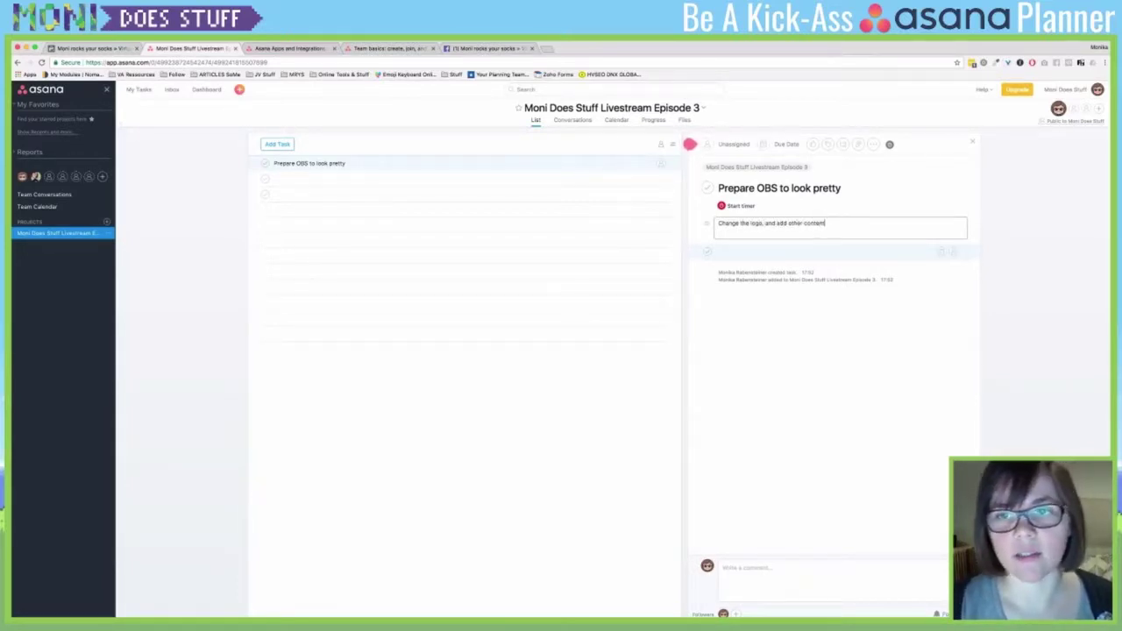
{"action": "key", "text": "Tab"}
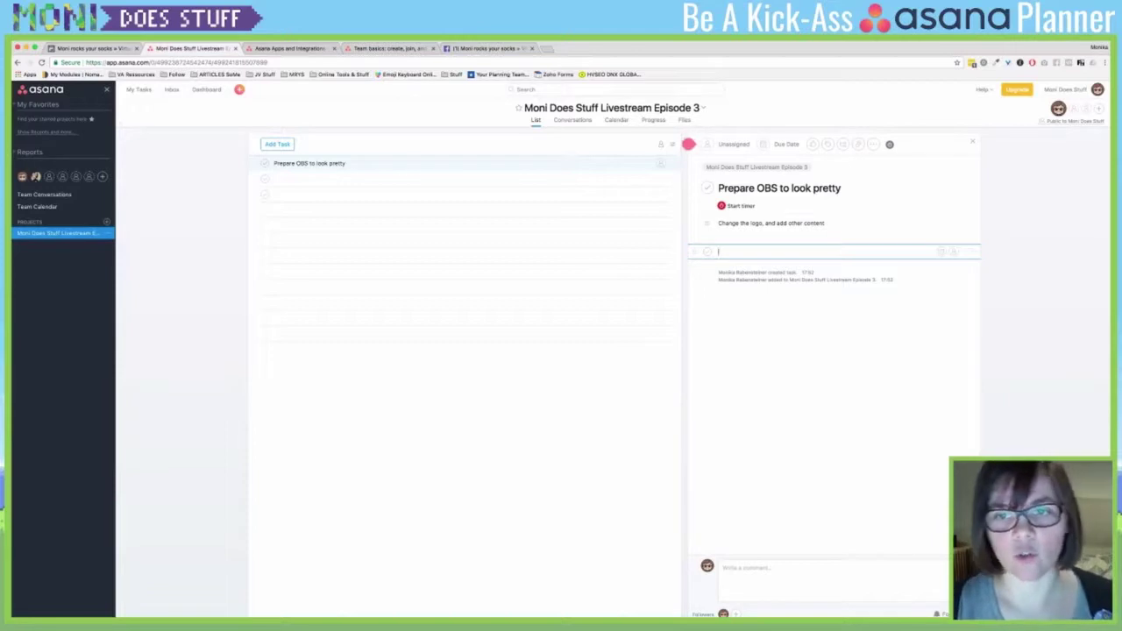
{"action": "type", "text": "Open"}
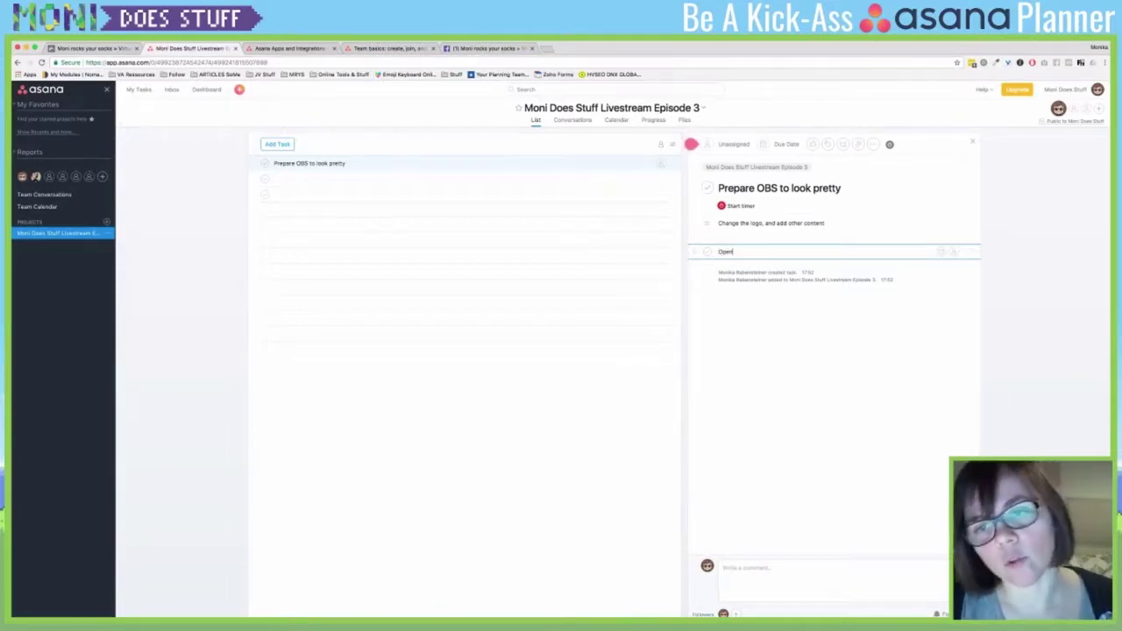
{"action": "type", "text": " Photoshop"}
{"action": "key", "text": "Return"}
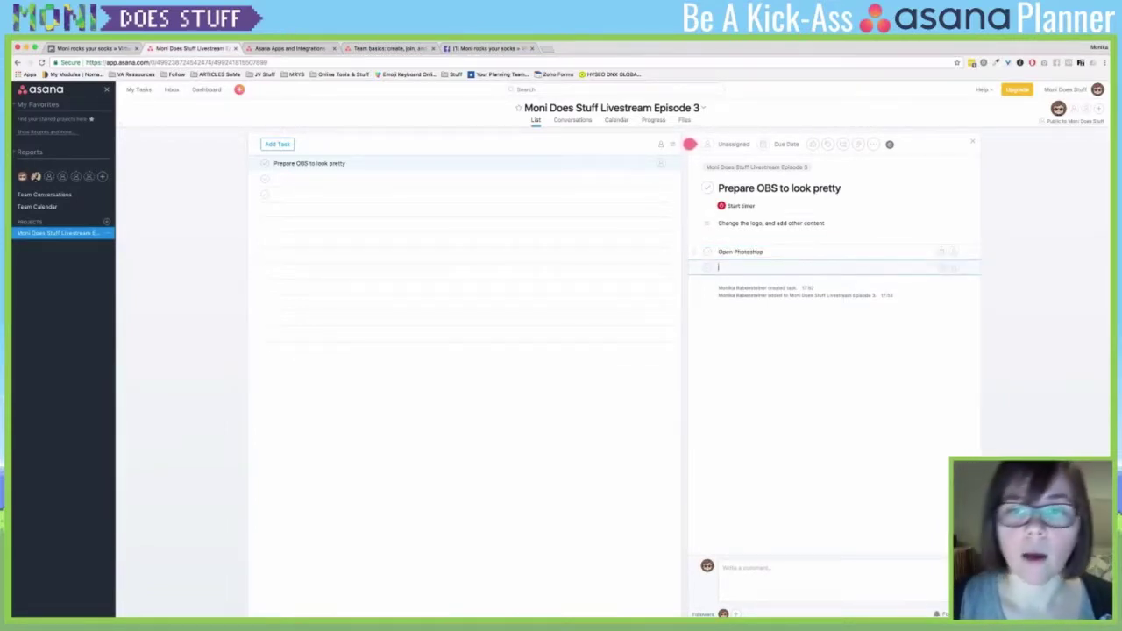
{"action": "type", "text": "Think of the title"}
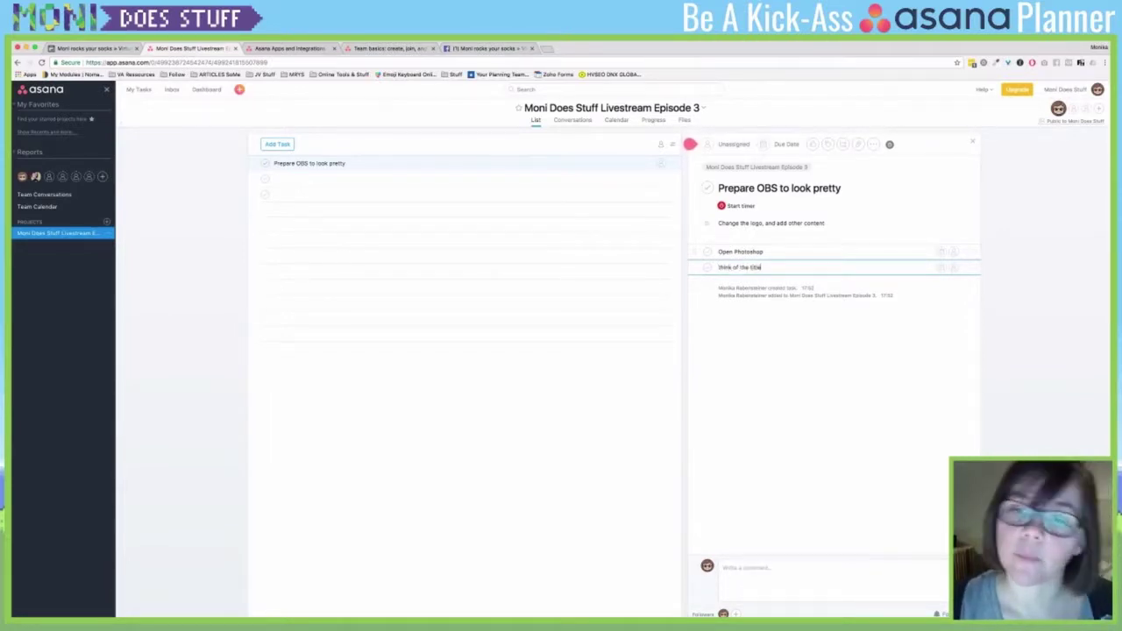
{"action": "key", "text": "Return"}
{"action": "type", "text": "C"}
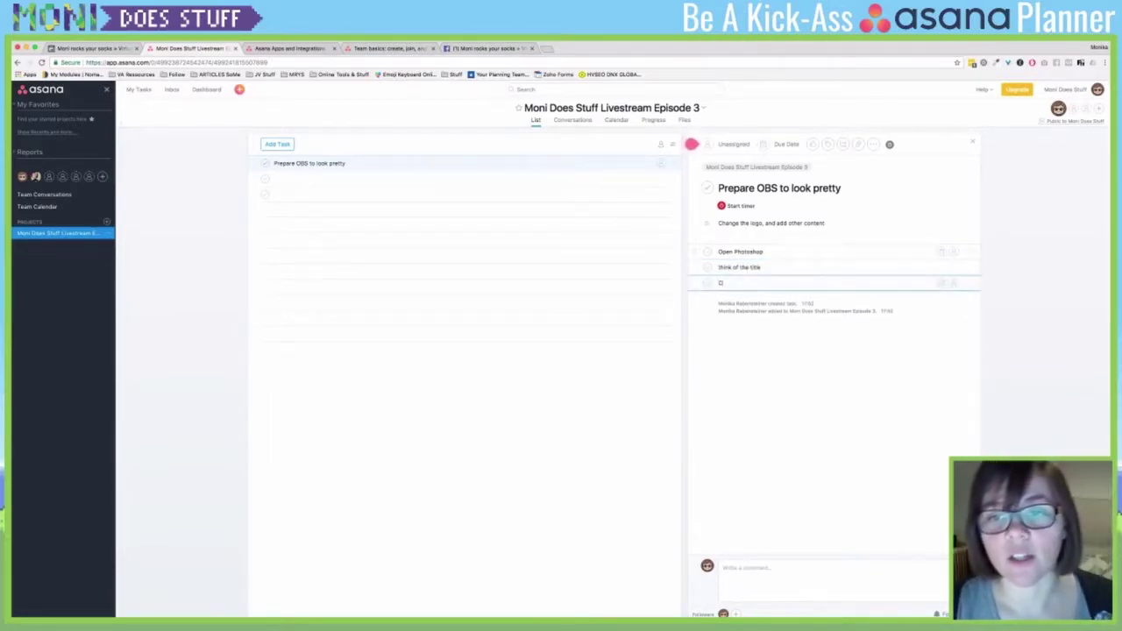
{"action": "type", "text": "hange the lotle"}
{"action": "key", "text": "Return"}
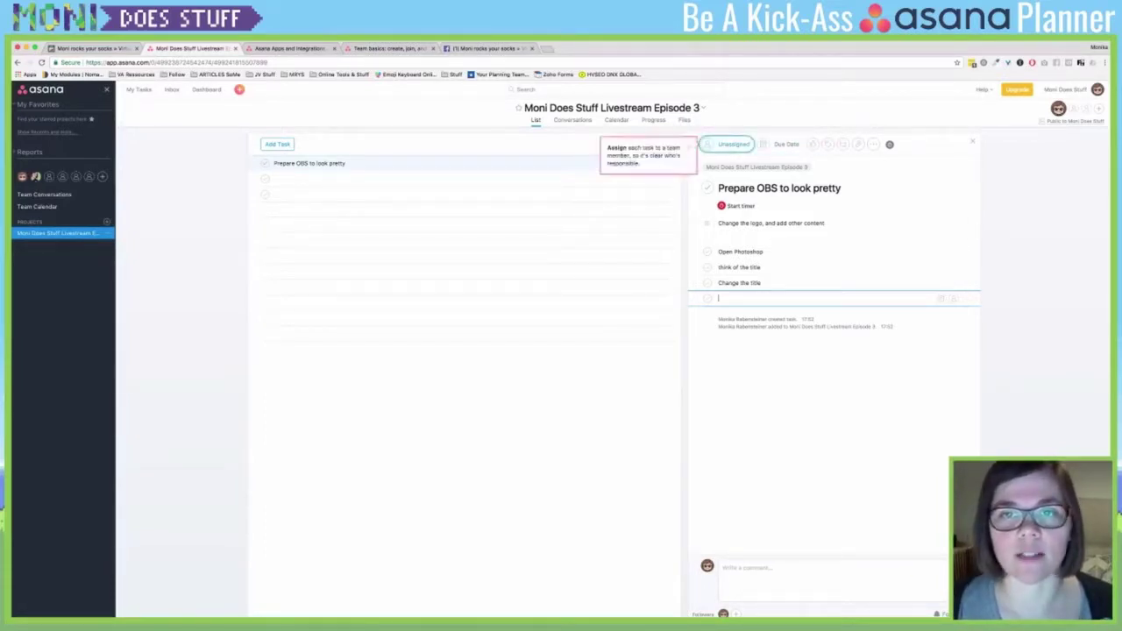
- Assign the task to the account owner
{"action": "left_click", "coordinate": [734, 143]}
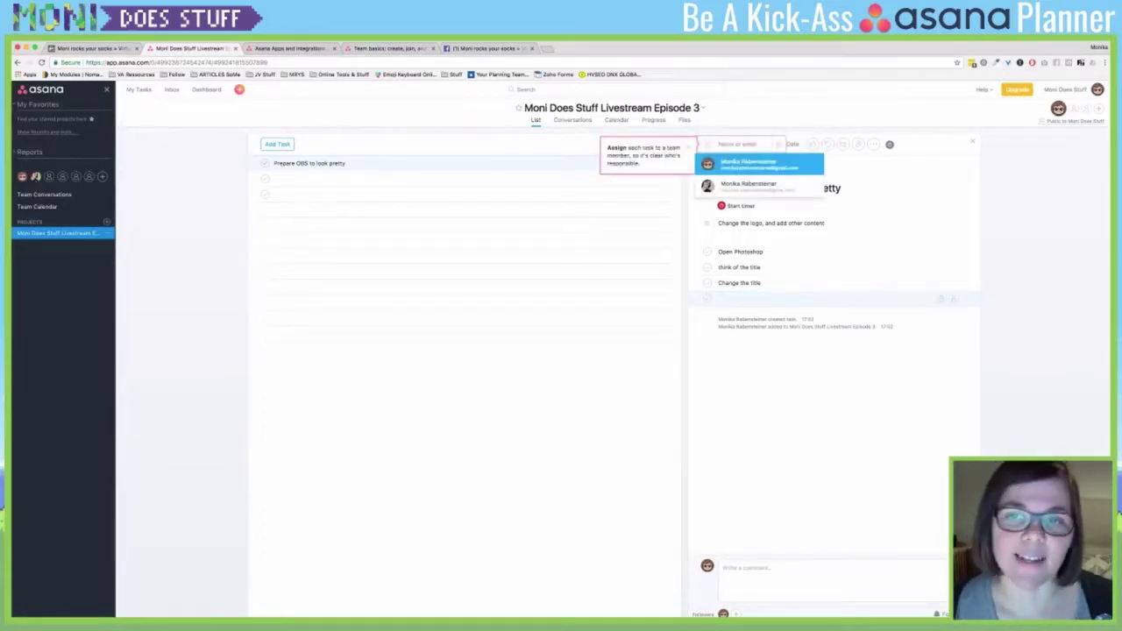
{"action": "key", "text": "Down"}
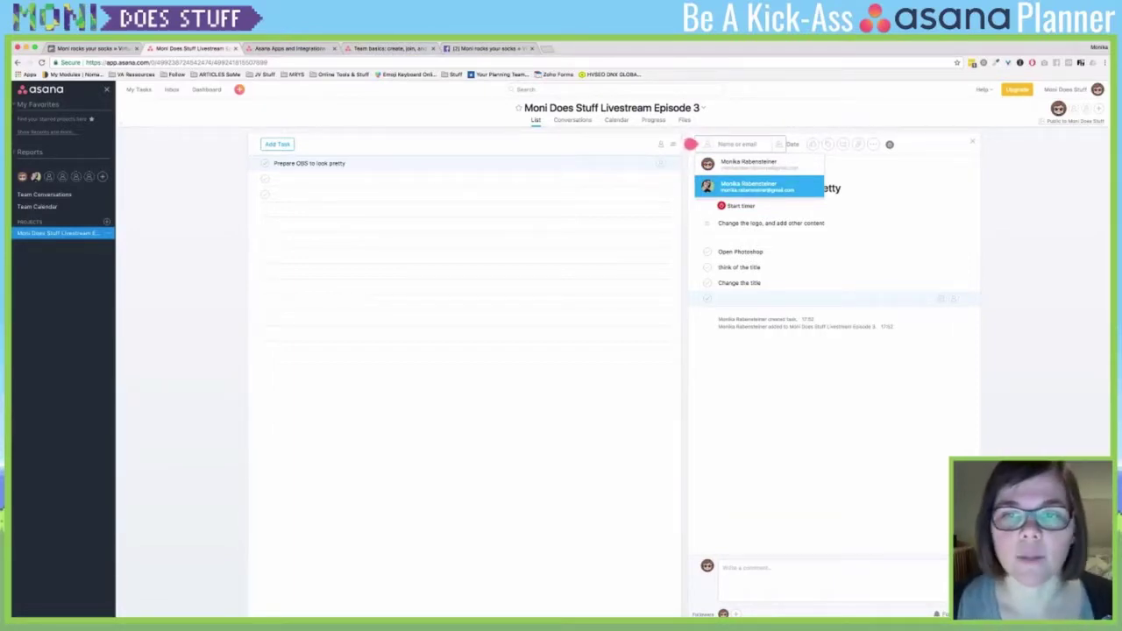
{"action": "key", "text": "Return"}
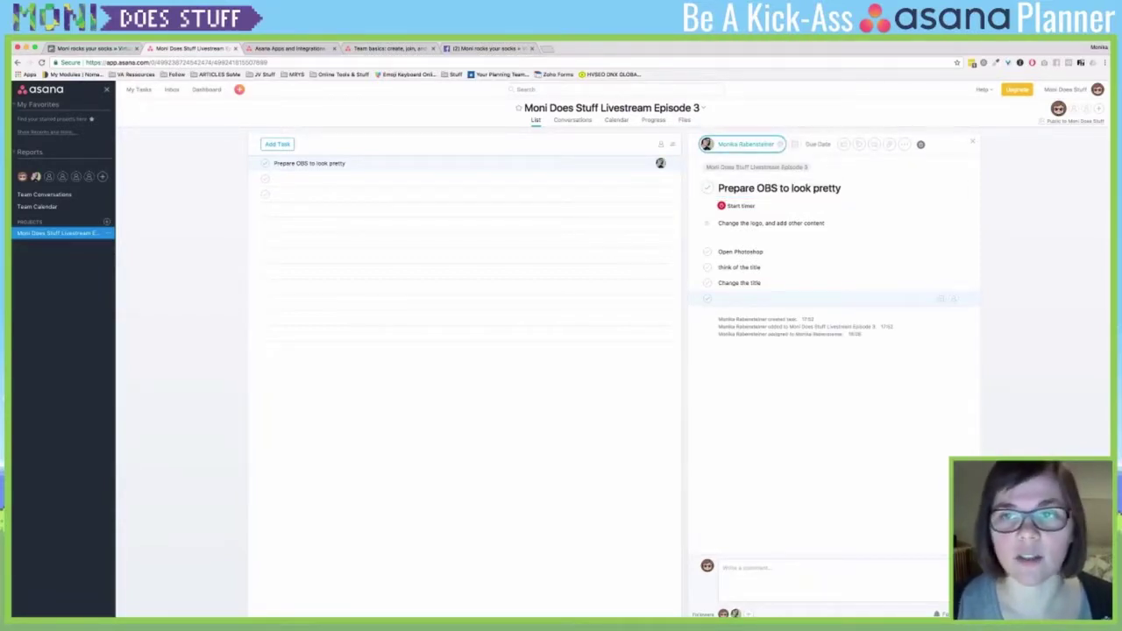
- Set the task's due date to today
{"action": "key", "text": "Tab"}
{"action": "key", "text": "Down"}
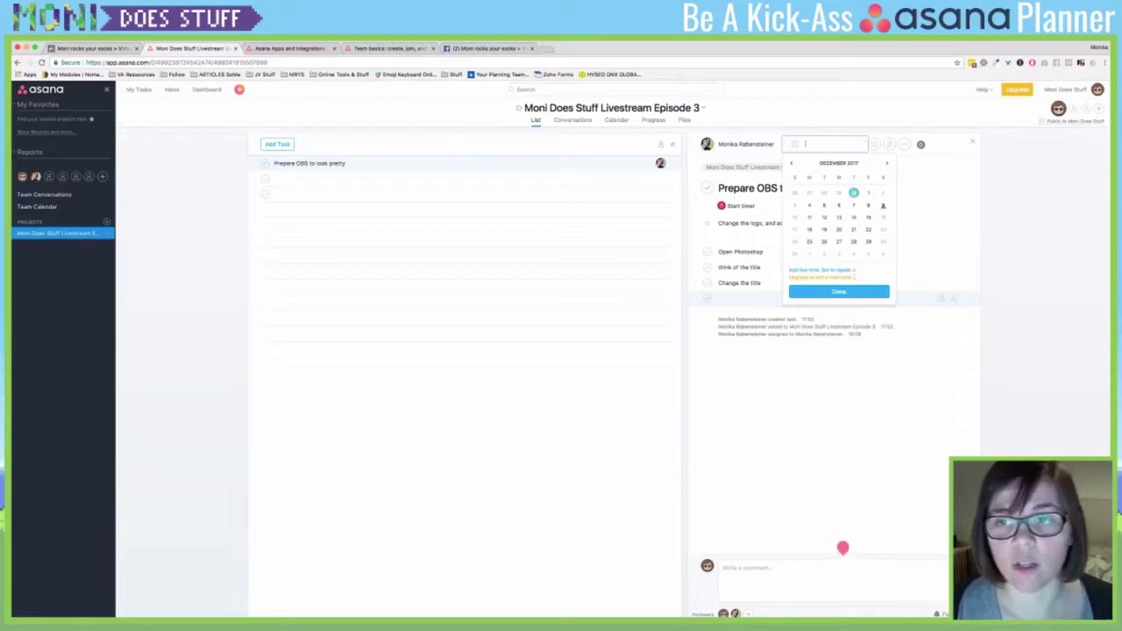
{"action": "key", "text": "Down"}
{"action": "key", "text": "Down"}
{"action": "key", "text": "Down"}
{"action": "key", "text": "Down"}
{"action": "key", "text": "Up"}
{"action": "key", "text": "Up"}
{"action": "key", "text": "Right"}
{"action": "key", "text": "Left"}
{"action": "key", "text": "Right"}
{"action": "key", "text": "Right"}
{"action": "key", "text": "Left"}
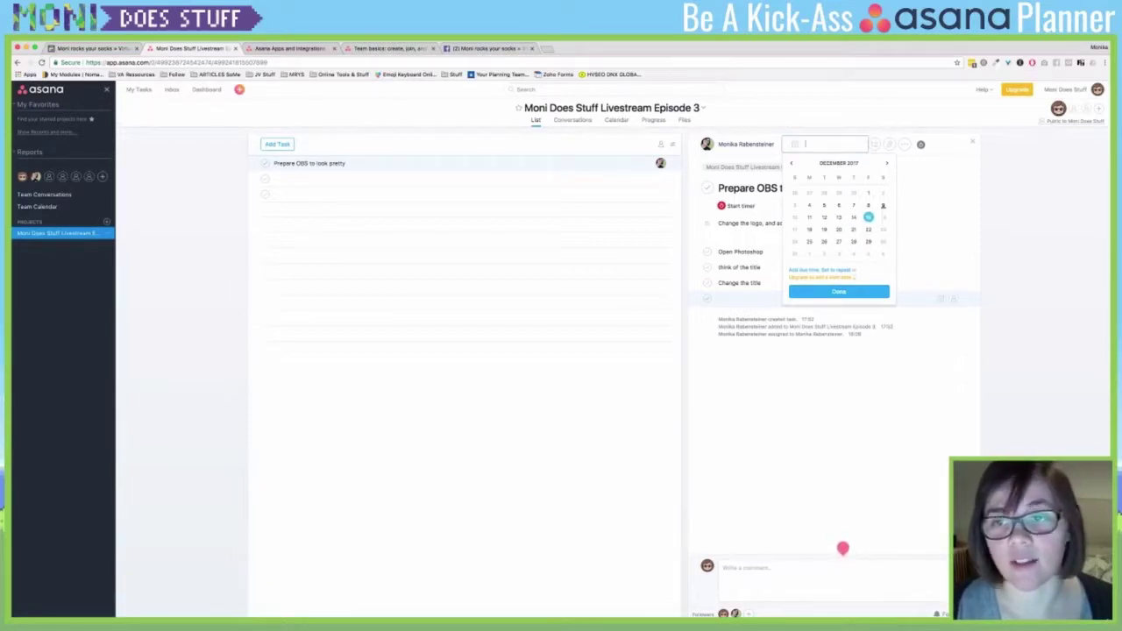
{"action": "key", "text": "Left"}
{"action": "key", "text": "Left"}
{"action": "key", "text": "Left"}
{"action": "key", "text": "Left"}
{"action": "key", "text": "Left"}
{"action": "key", "text": "Right"}
{"action": "key", "text": "Right"}
{"action": "key", "text": "Right"}
{"action": "key", "text": "Right"}
{"action": "key", "text": "Up"}
{"action": "key", "text": "Right"}
{"action": "key", "text": "Right"}
{"action": "key", "text": "Return"}
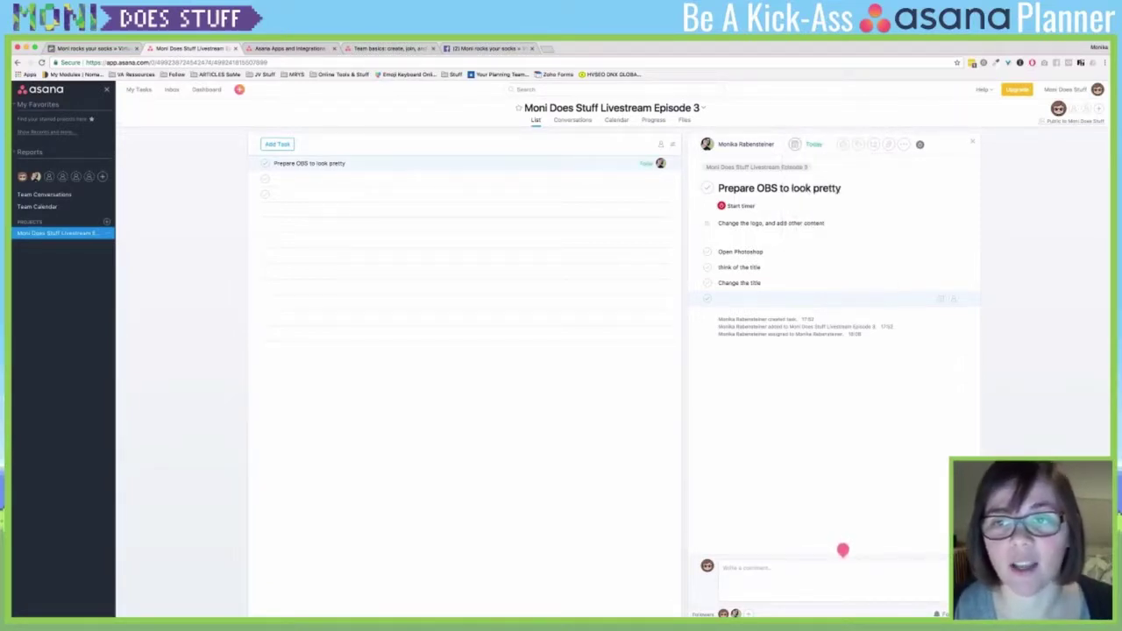
- Add a due time of 18:00 to today's due date and confirm it
{"action": "key", "text": "Return"}
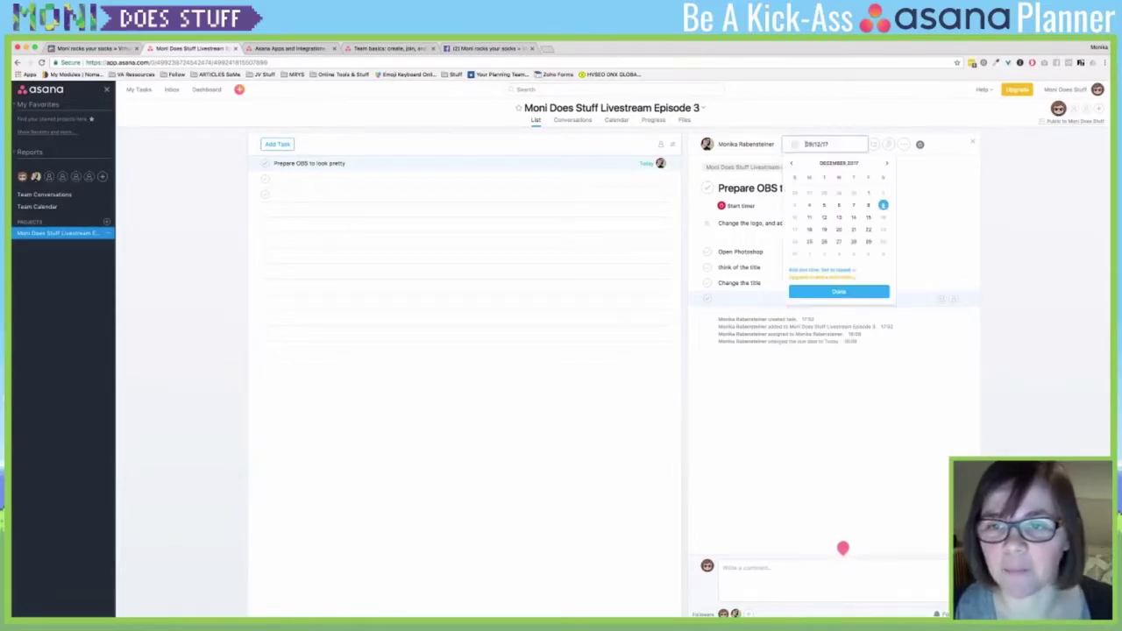
{"action": "key", "text": "Tab"}
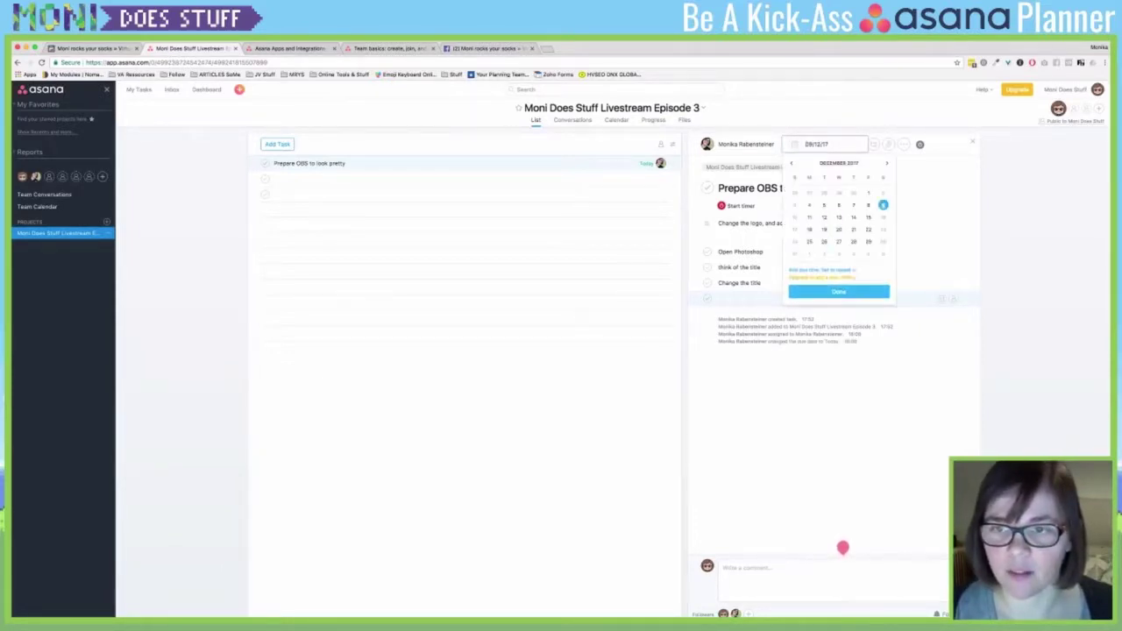
{"action": "key", "text": "Return"}
{"action": "key", "text": "Down"}
{"action": "key", "text": "Down"}
{"action": "key", "text": "Down"}
{"action": "key", "text": "Down"}
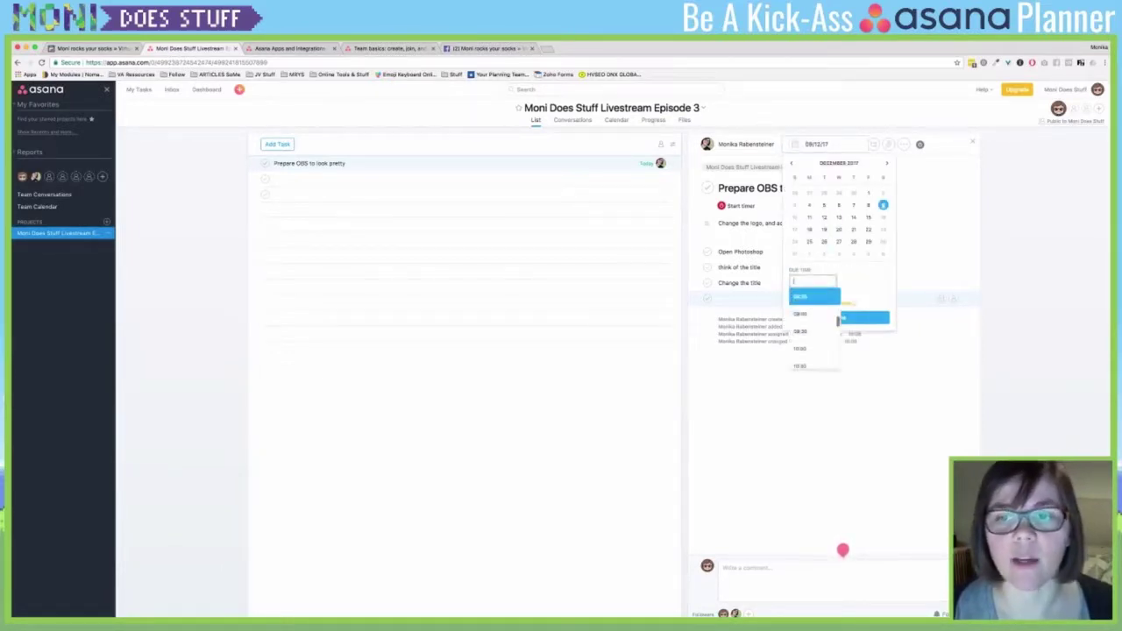
{"action": "key", "text": "Up"}
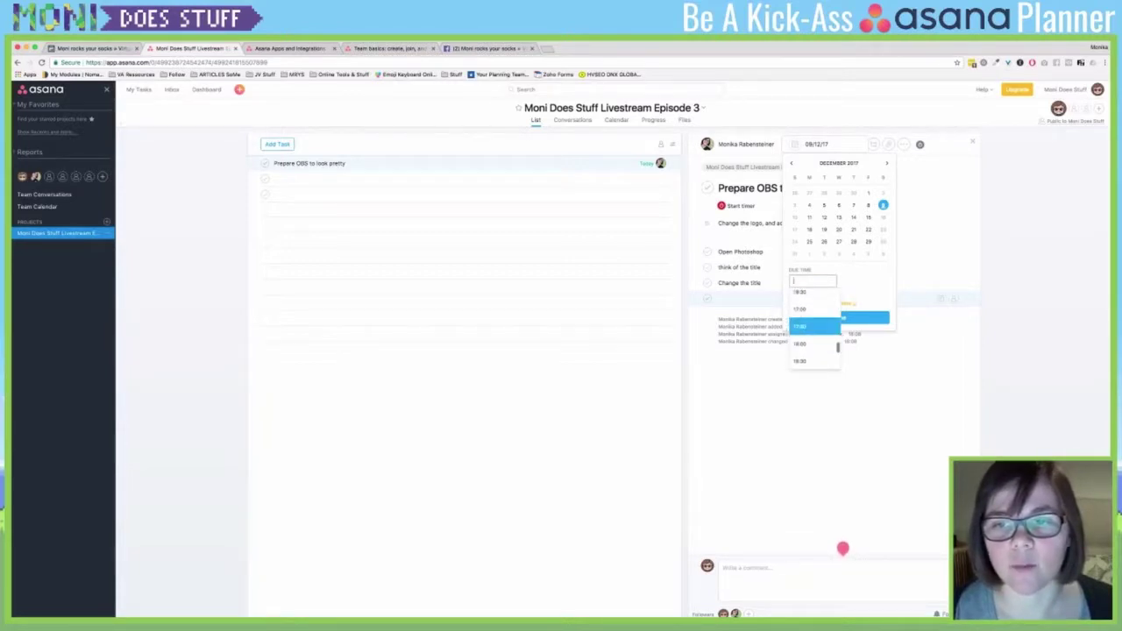
{"action": "key", "text": "Down"}
{"action": "key", "text": "Down"}
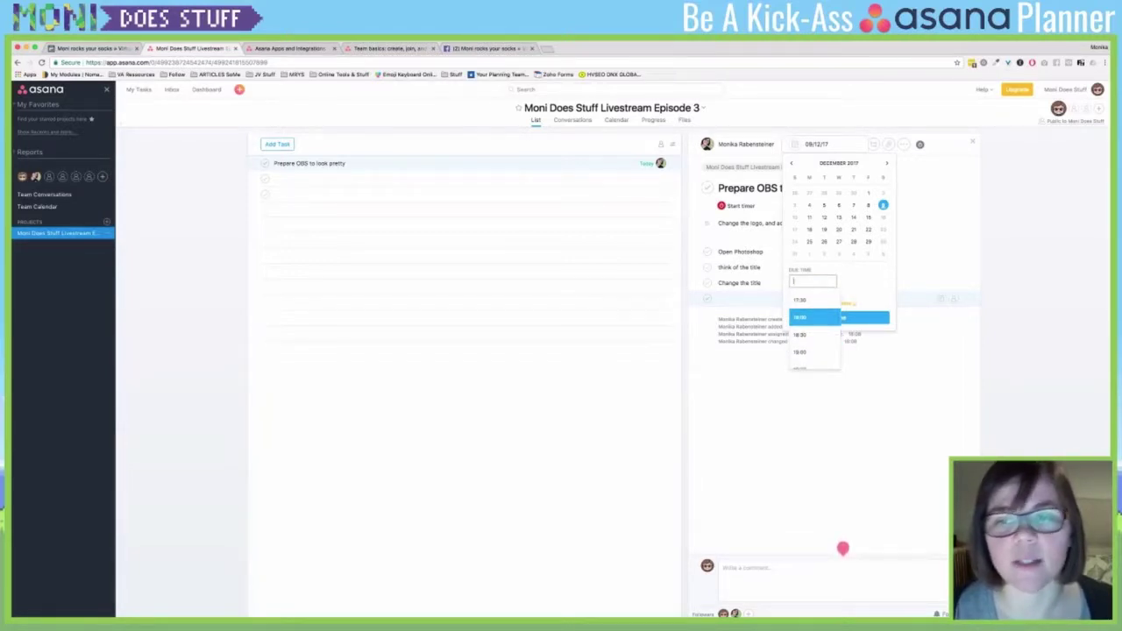
{"action": "key", "text": "Up"}
{"action": "key", "text": "Up"}
{"action": "key", "text": "Down"}
{"action": "key", "text": "Down"}
{"action": "key", "text": "Return"}
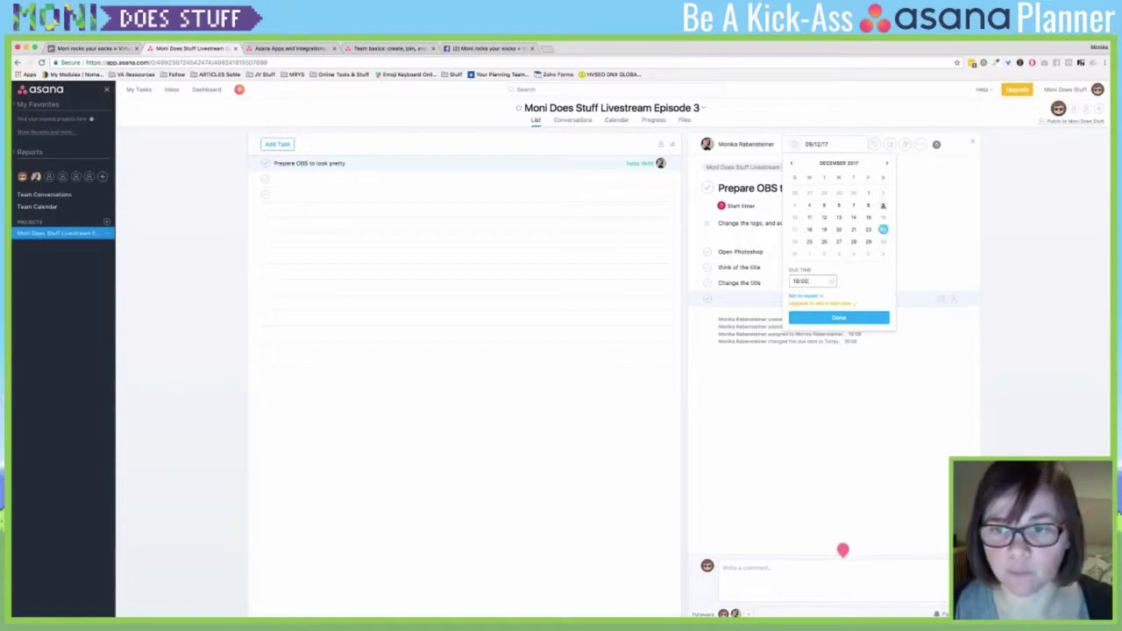
{"action": "key", "text": "Return"}
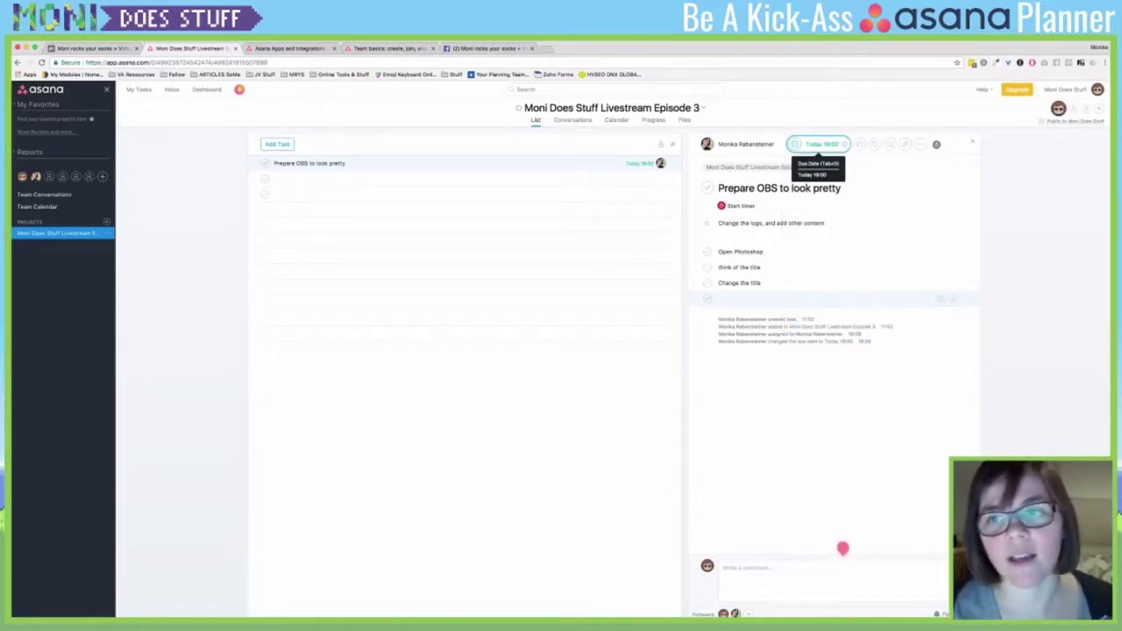
{"action": "key", "text": "Tab"}
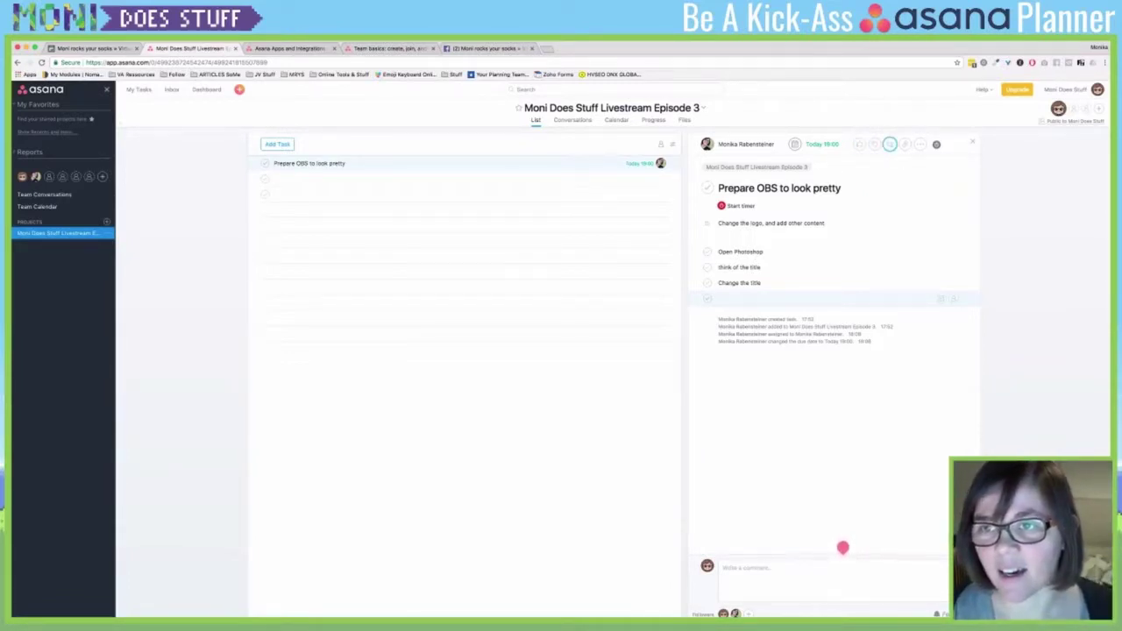
- Attach the pixel-art dog PNG from the computer to the task
{"action": "left_click", "coordinate": [890, 144]}
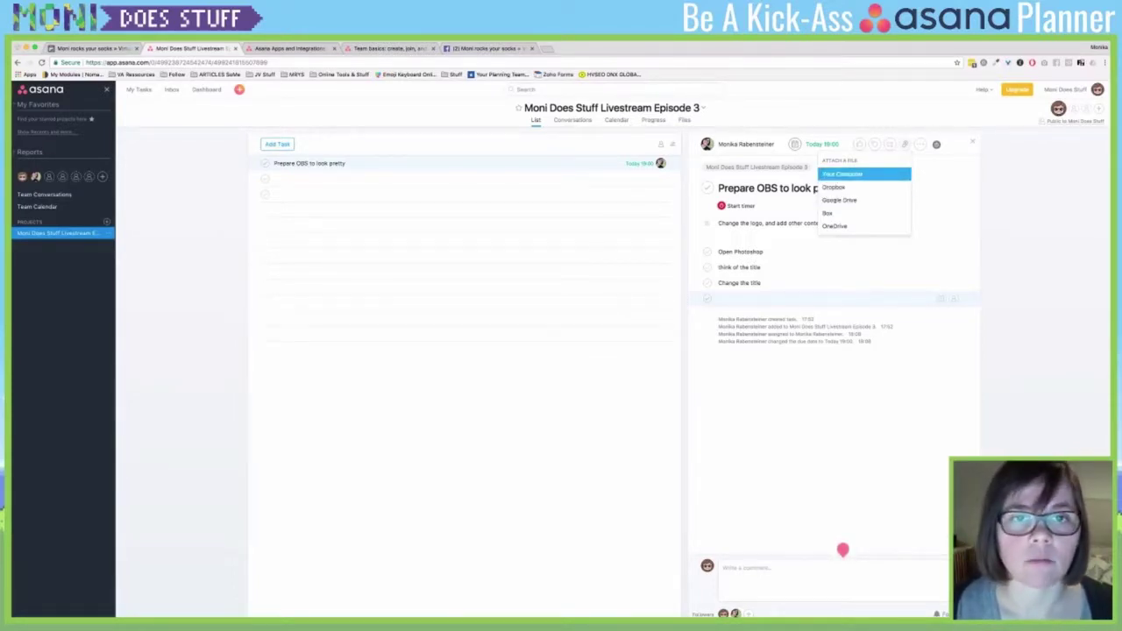
{"action": "key", "text": "Escape"}
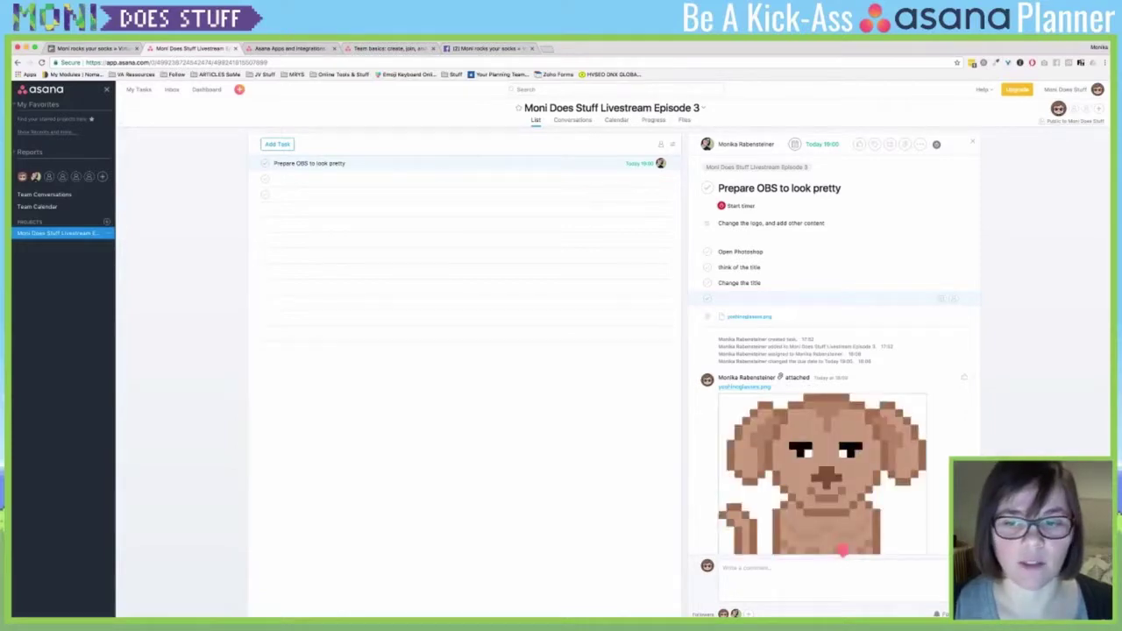
{"action": "scroll", "coordinate": [833, 395], "scroll_direction": "down", "scroll_amount": 1}
{"action": "mouse_move", "coordinate": [842, 548]}
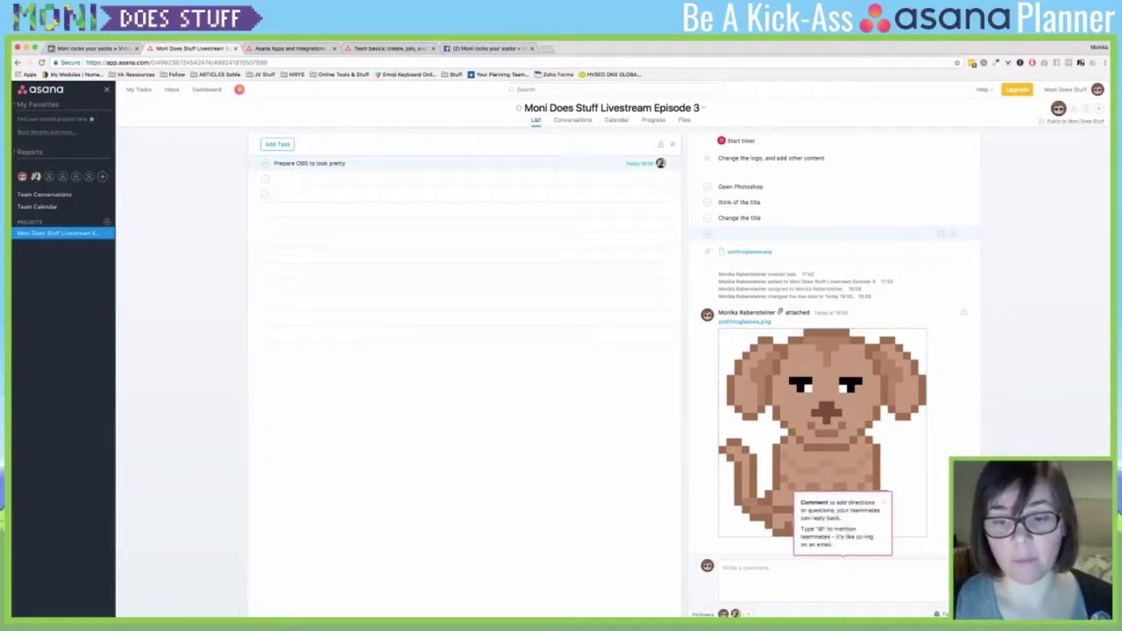
- Comment on the task mentioning a teammate, asking them to feed Yoshi in time, ending 'Thank you!'
{"action": "left_click", "coordinate": [789, 568]}
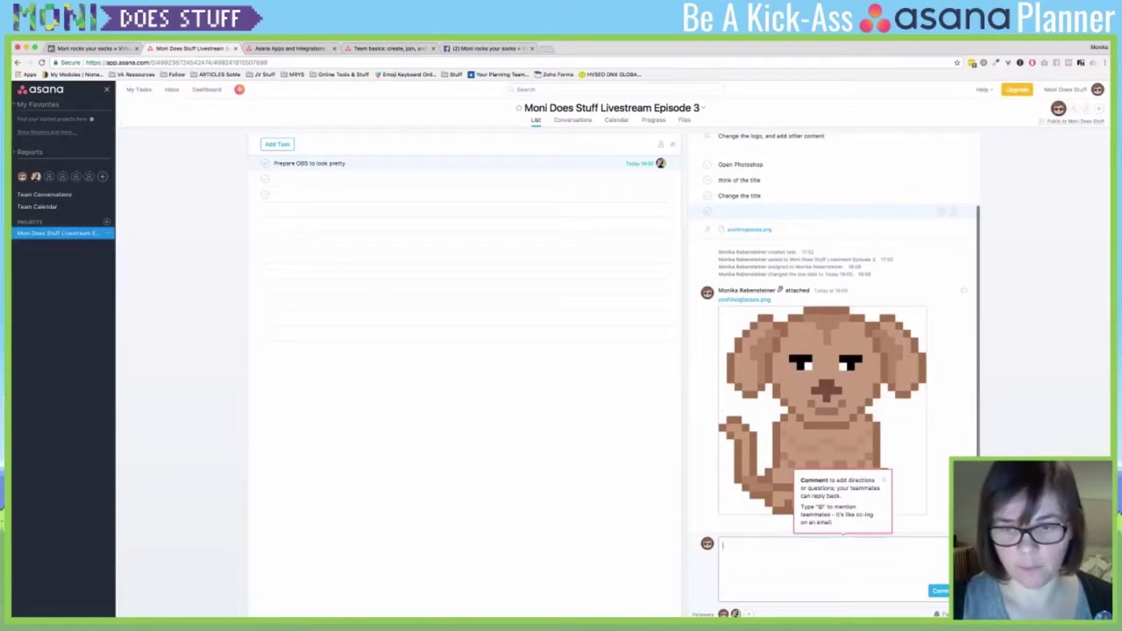
{"action": "type", "text": "@Moni"}
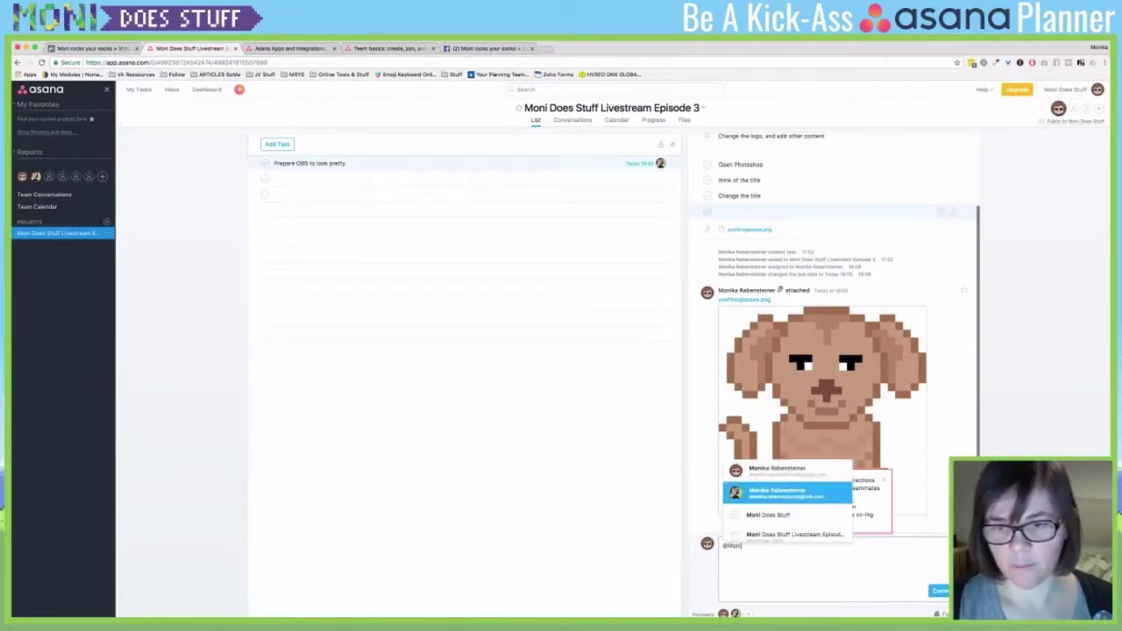
{"action": "key", "text": "Return"}
{"action": "type", "text": "please mak"}
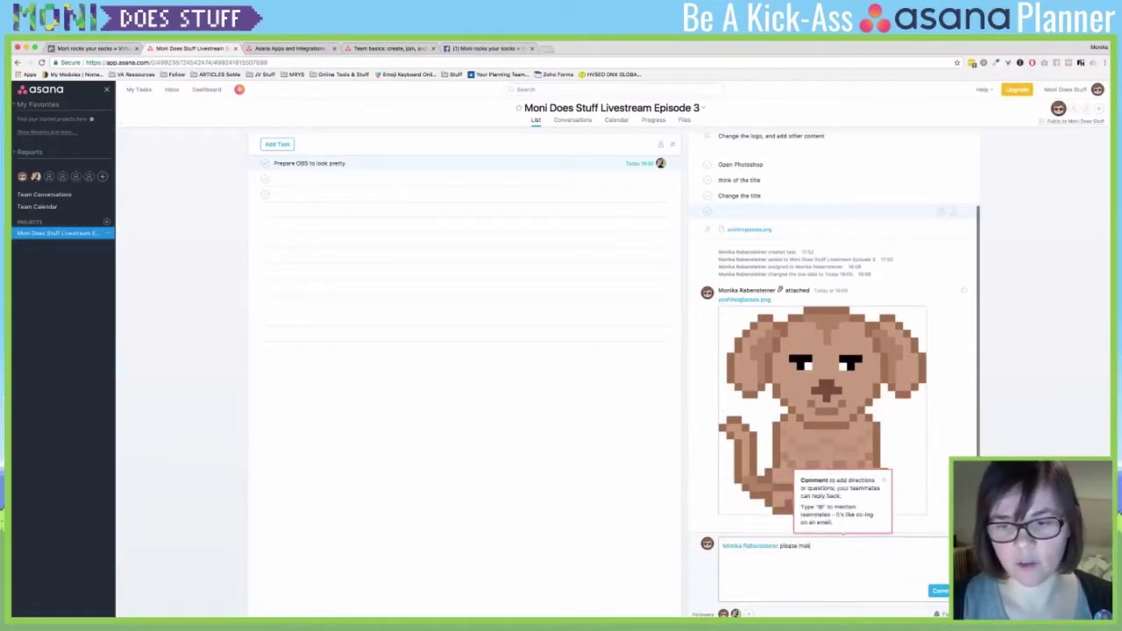
{"action": "type", "text": "e sure that you feed y"}
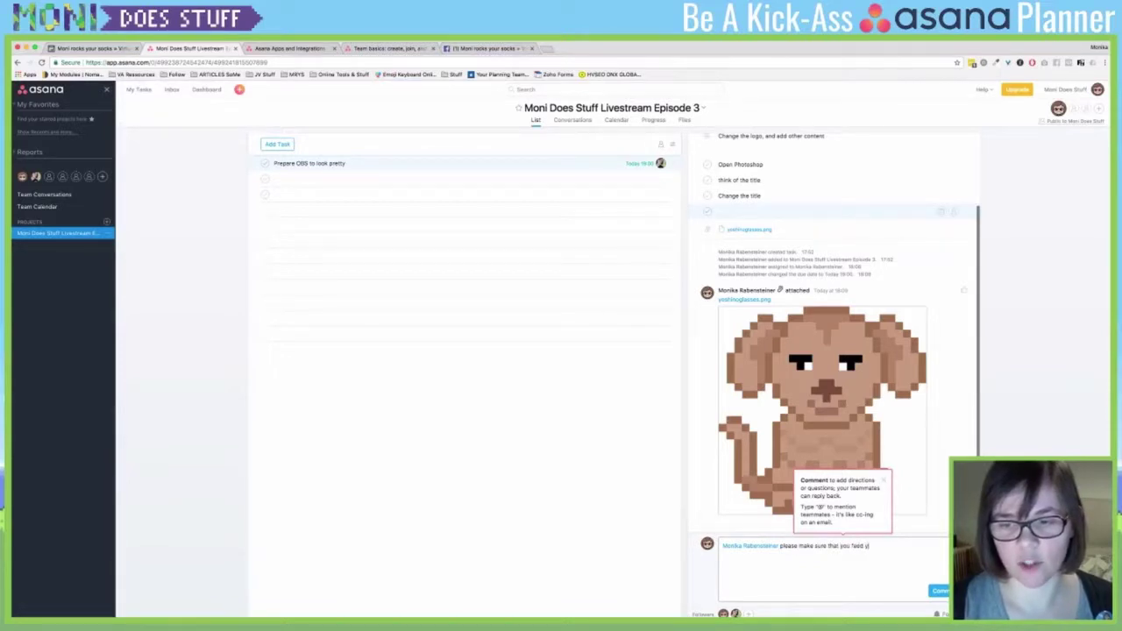
{"action": "type", "text": "oshi in time so that he won't st"}
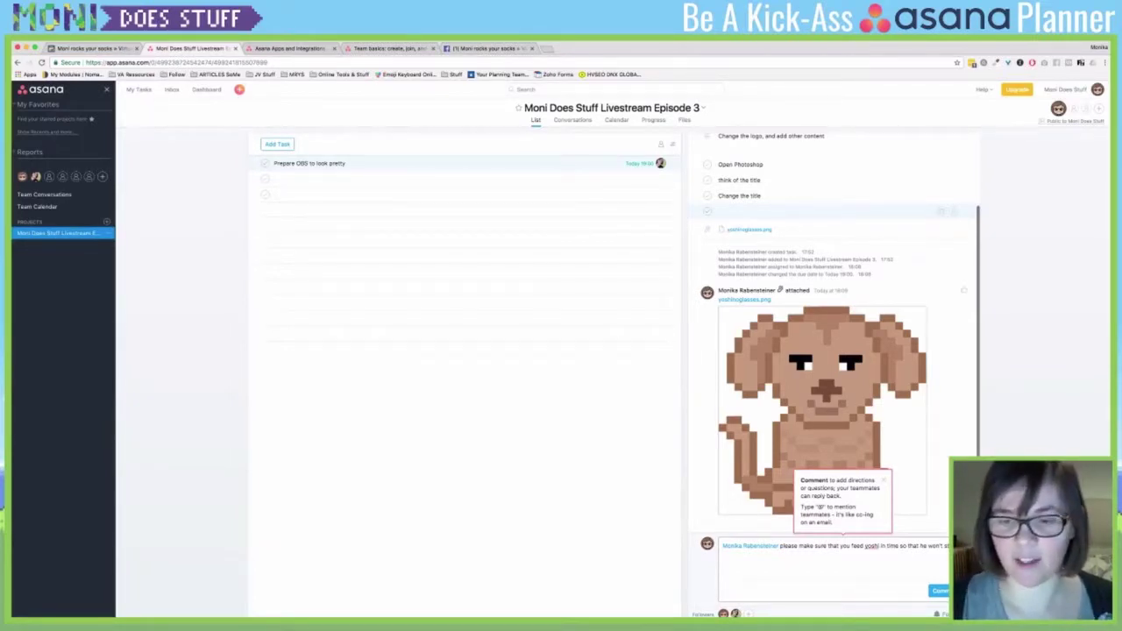
{"action": "type", "text": "ank you"}
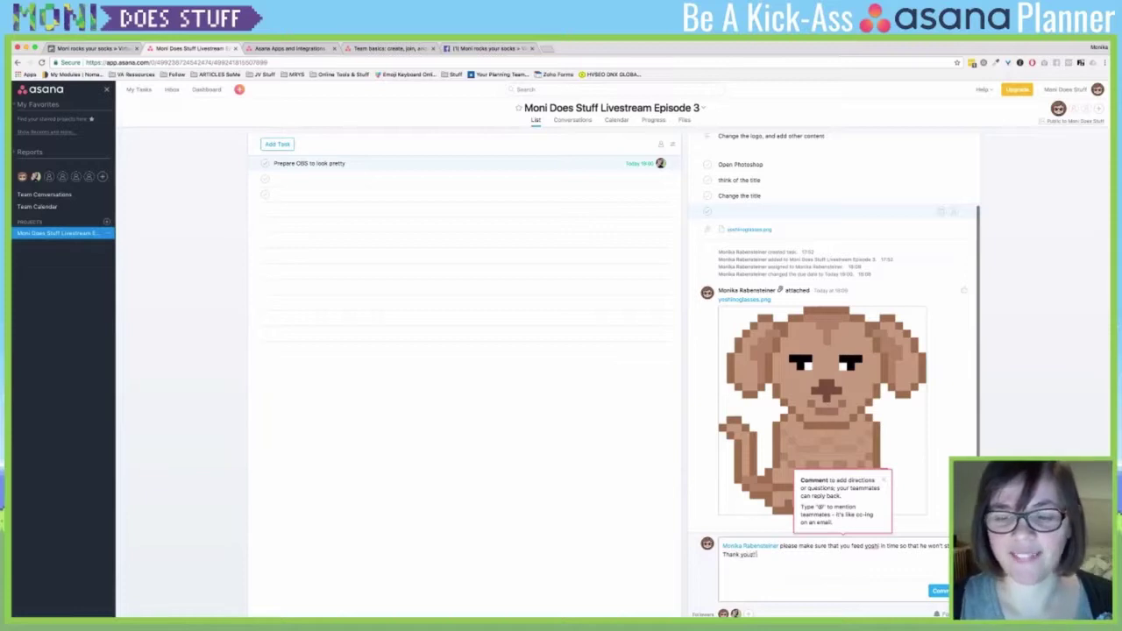
{"action": "type", "text": "!"}
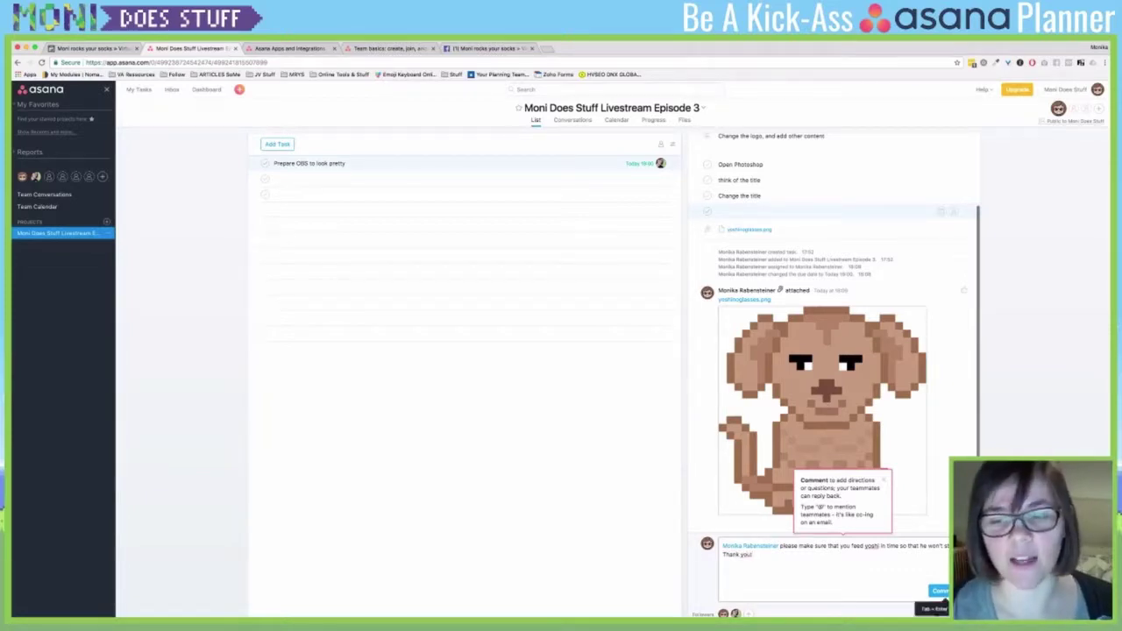
{"action": "key", "text": "super+Return"}
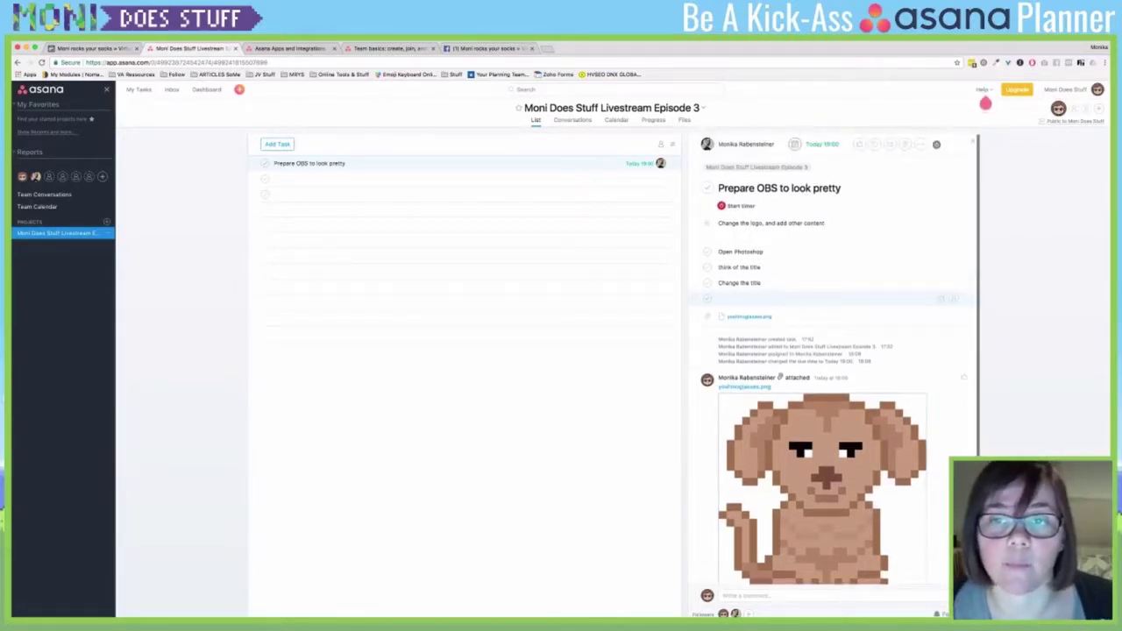
- Append TEST to the task's project to create 'Moni Does Stuff Livestream Episode 3 TEST' and view it
{"action": "left_click", "coordinate": [756, 167]}
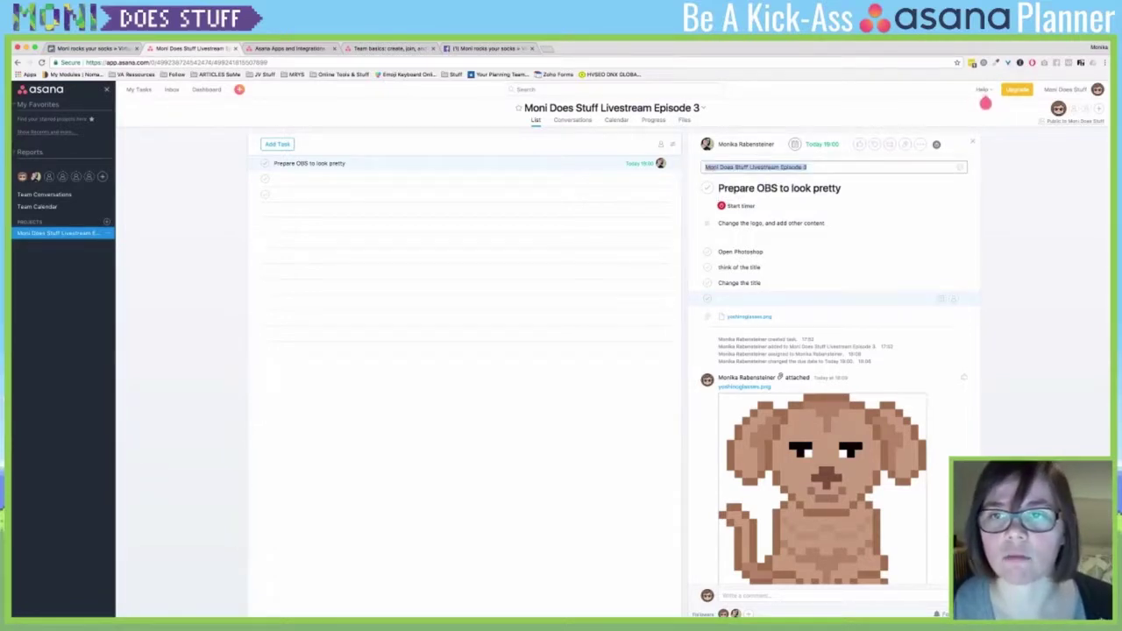
{"action": "left_click", "coordinate": [808, 167]}
{"action": "type", "text": "TEST"}
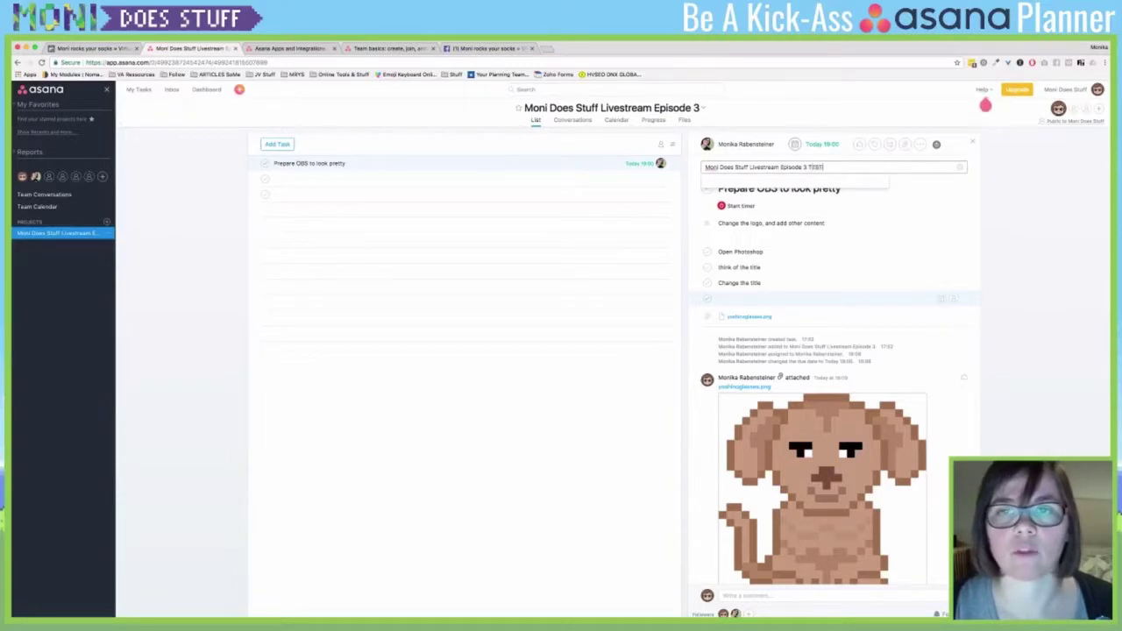
{"action": "key", "text": "Return"}
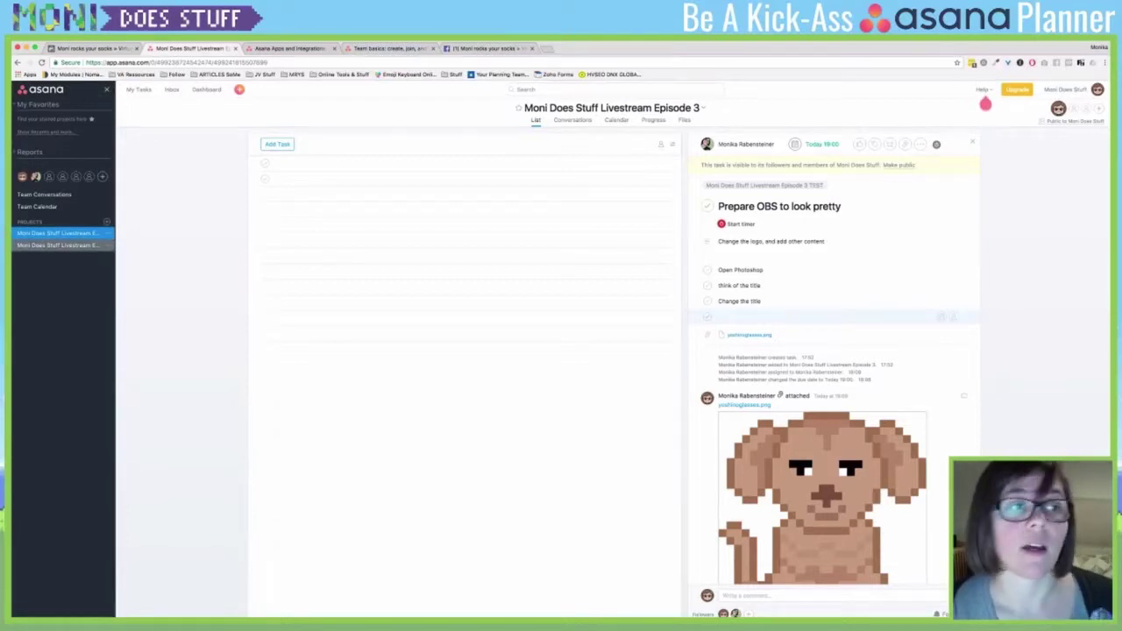
{"action": "left_click", "coordinate": [58, 245]}
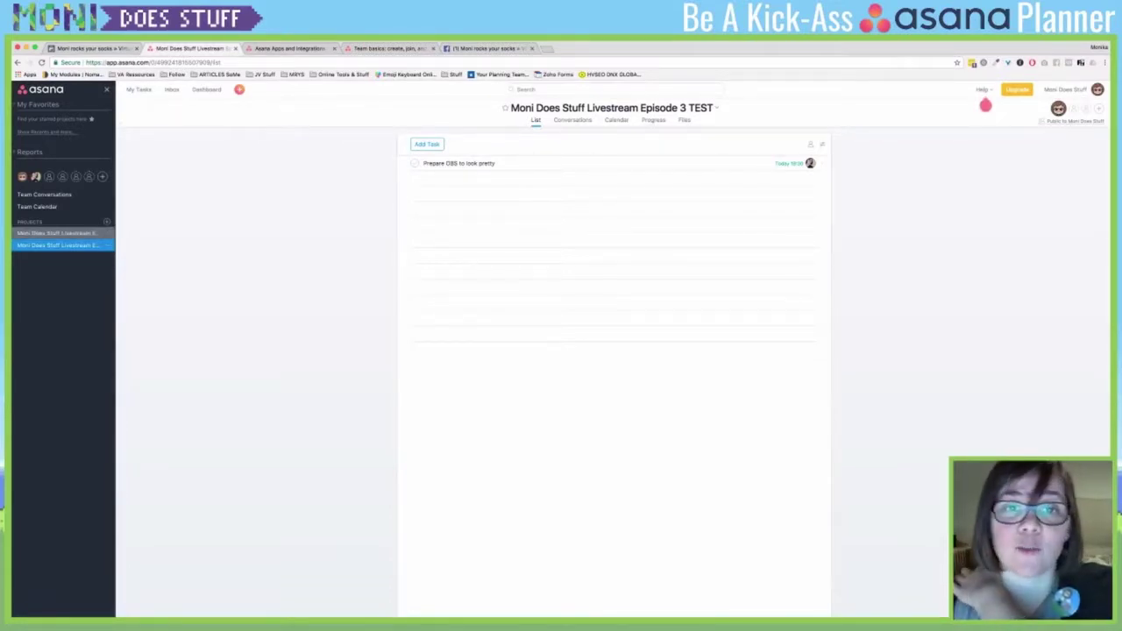
{"action": "left_click", "coordinate": [58, 232]}
{"action": "left_click", "coordinate": [58, 244]}
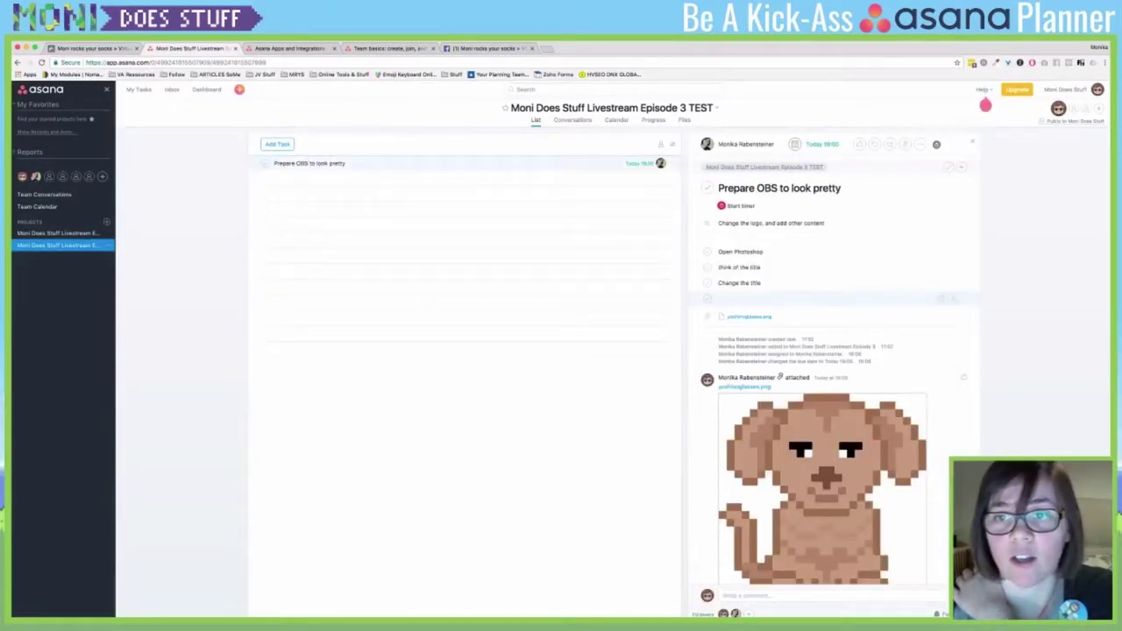
- Remove TEST to move the task back to Episode 3 and show that project's list
{"action": "left_click", "coordinate": [763, 167]}
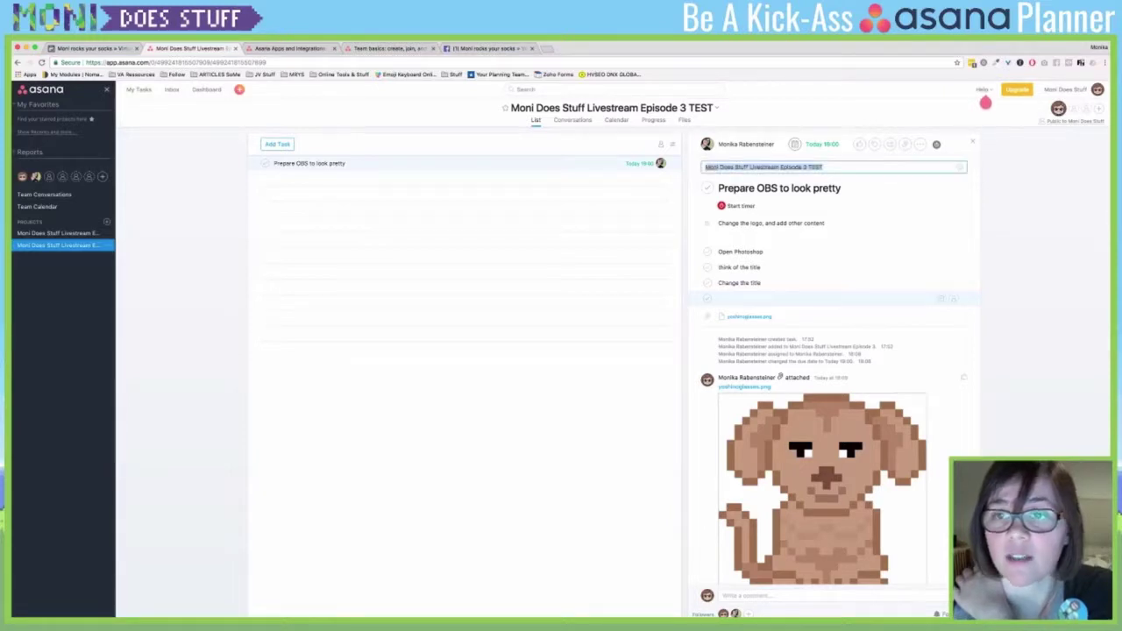
{"action": "key", "text": "BackSpace"}
{"action": "key", "text": "BackSpace"}
{"action": "key", "text": "BackSpace"}
{"action": "key", "text": "BackSpace"}
{"action": "key", "text": "BackSpace"}
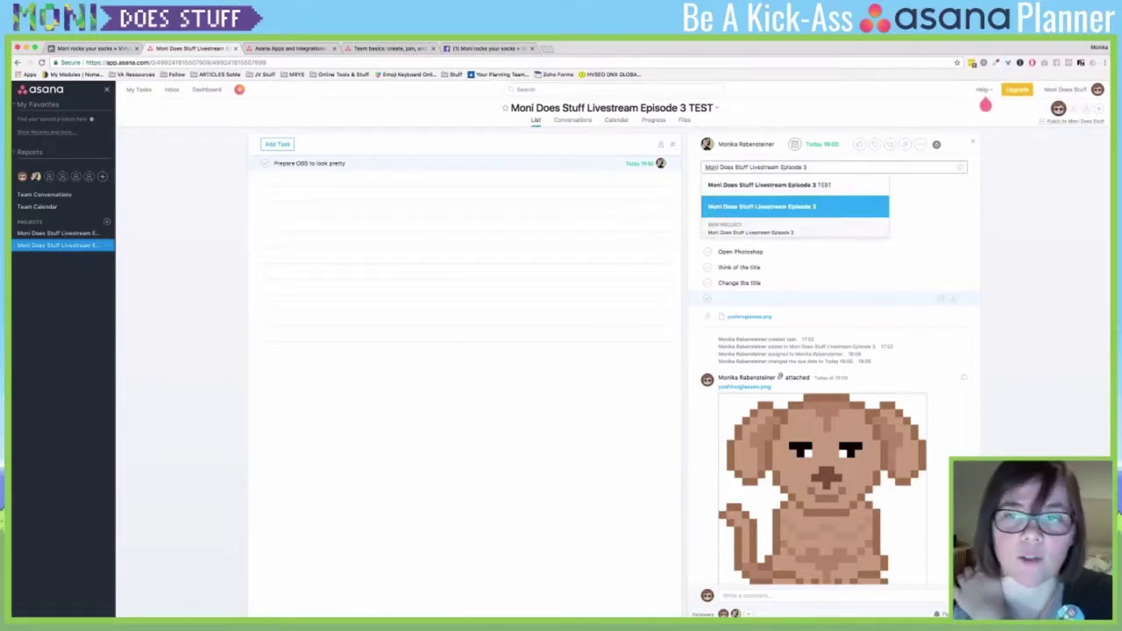
{"action": "key", "text": "Return"}
{"action": "left_click", "coordinate": [57, 232]}
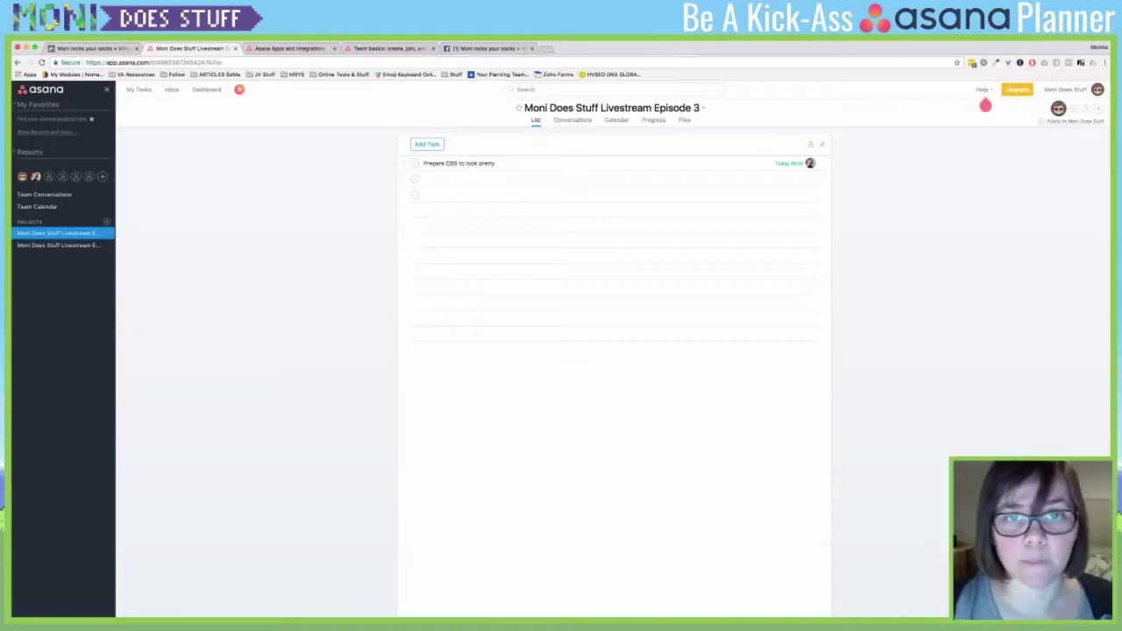
- Start a new project conversation with the subject 'HELP - My tech isn't working!'
{"action": "left_click", "coordinate": [573, 119]}
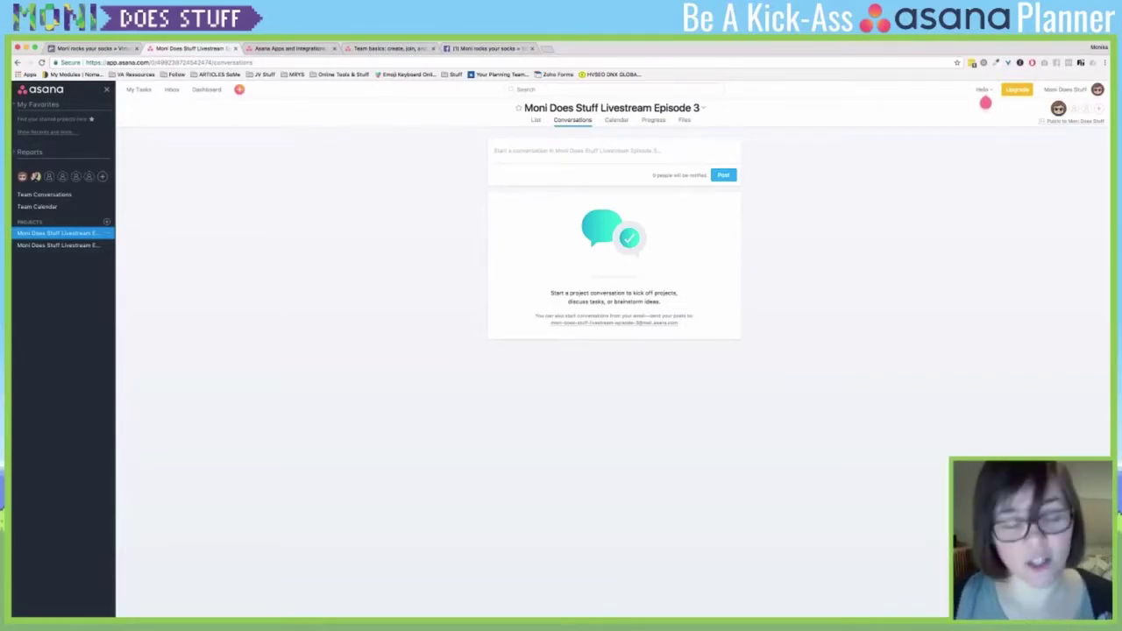
{"action": "left_click", "coordinate": [576, 150]}
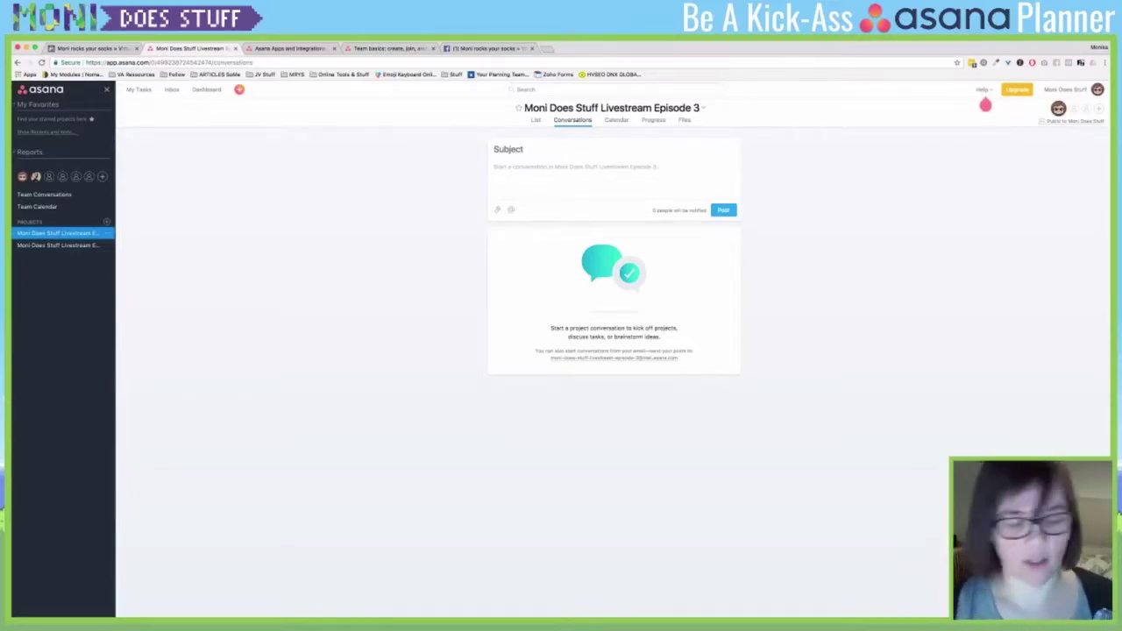
{"action": "type", "text": "HELP - "}
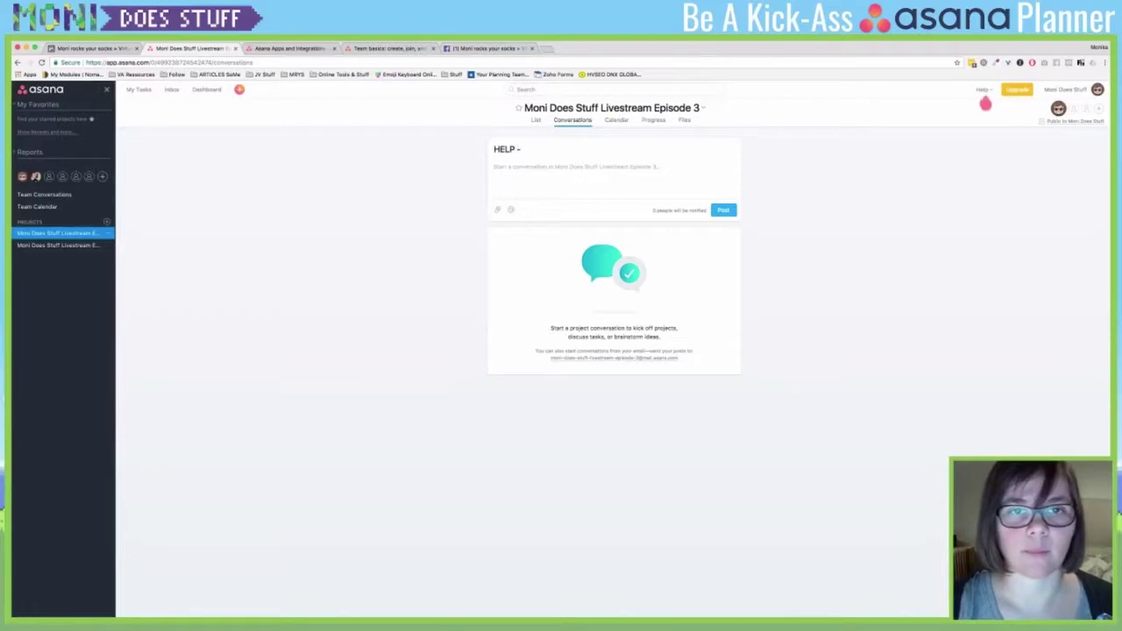
{"action": "type", "text": "My tech isn"}
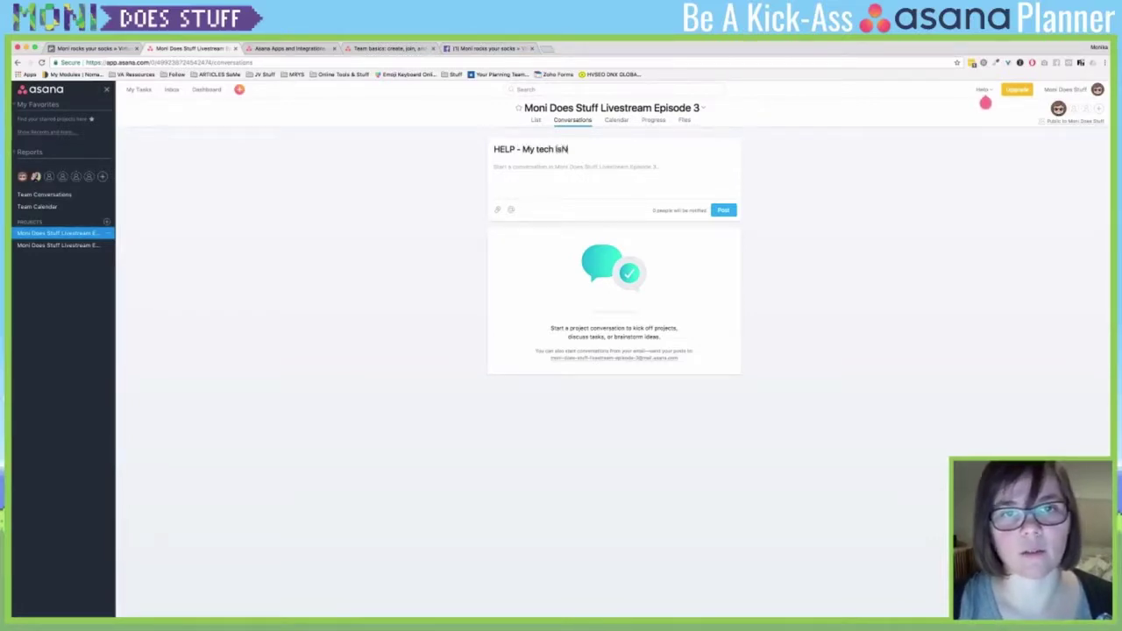
{"action": "key", "text": "BackSpace"}
{"action": "type", "text": "n't wo"}
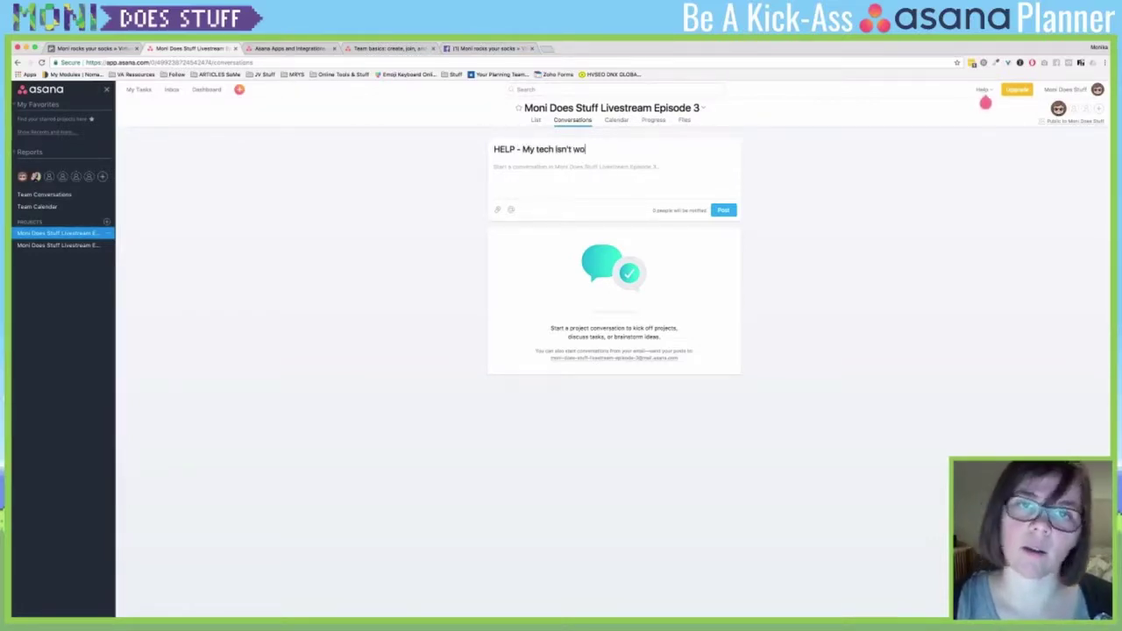
{"action": "type", "text": "rking!"}
{"action": "key", "text": "Tab"}
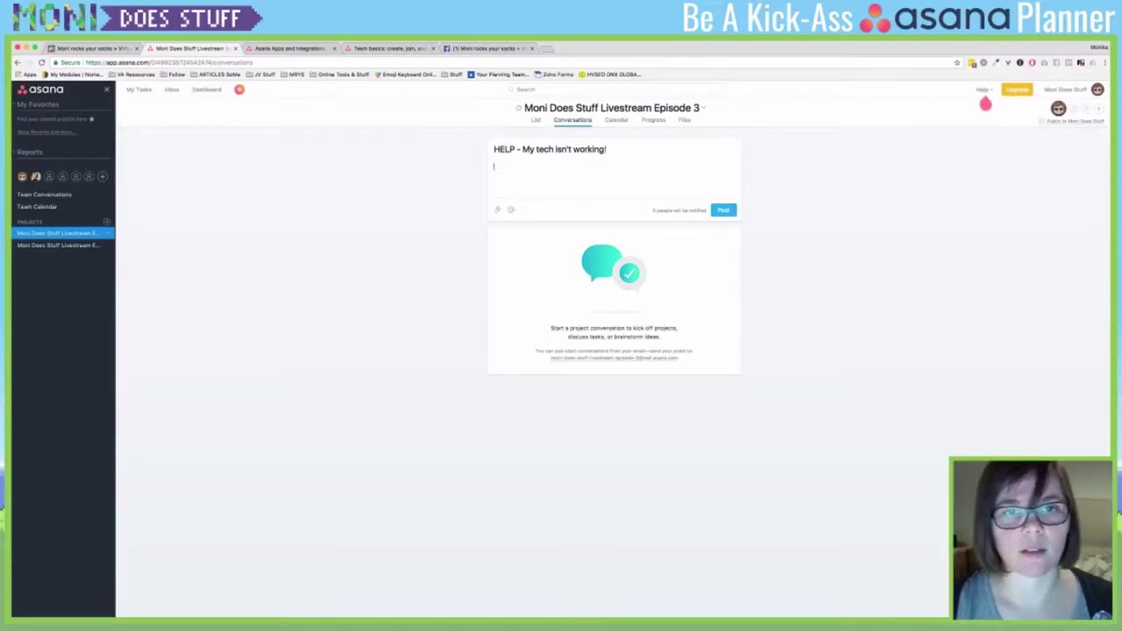
- Mention a teammate in the body with 'NNOOO WAYYY WHAT AM I DOING TO DO WITHOUT YOU! Blaaah! XD' and post it
{"action": "type", "text": "@"}
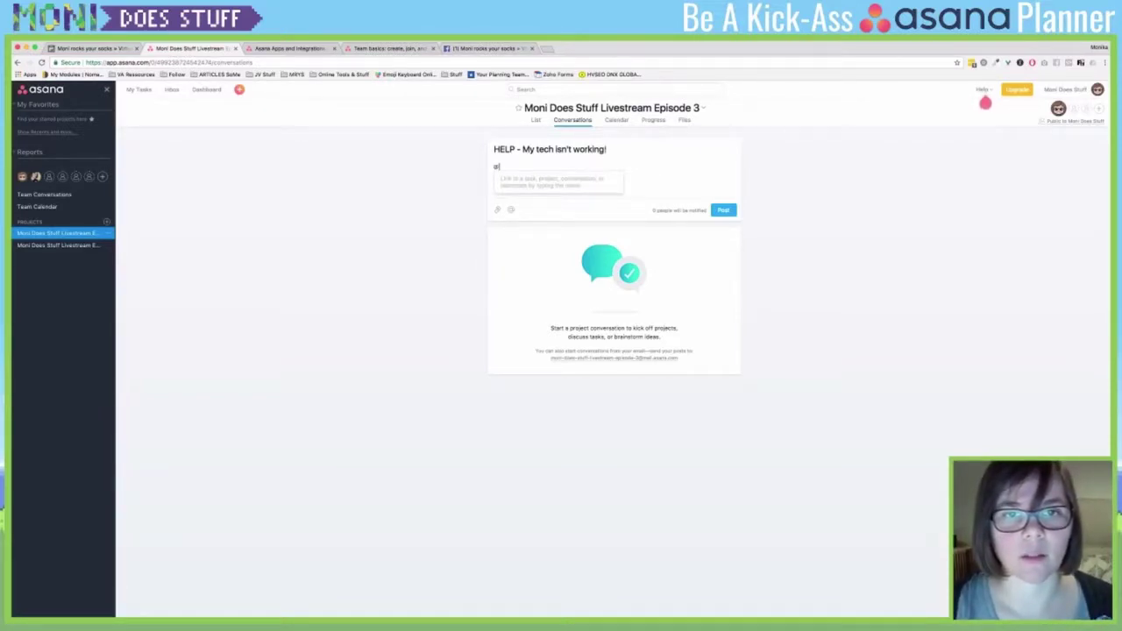
{"action": "type", "text": "mo"}
{"action": "key", "text": "Return"}
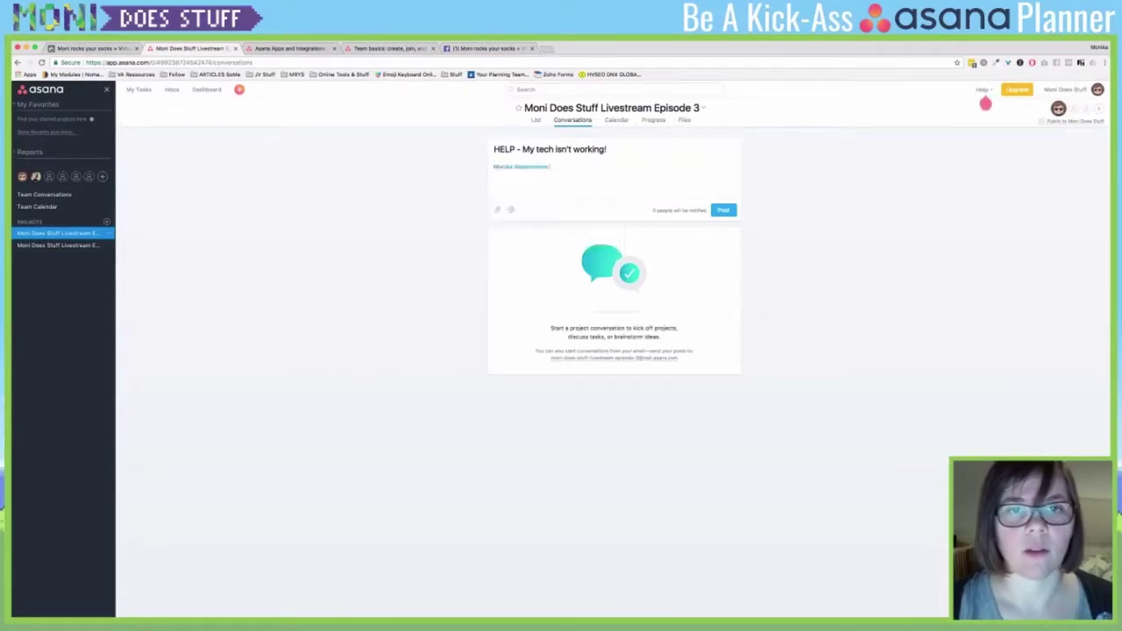
{"action": "type", "text": "NNOOO WAYYY WHAT AM I DO"}
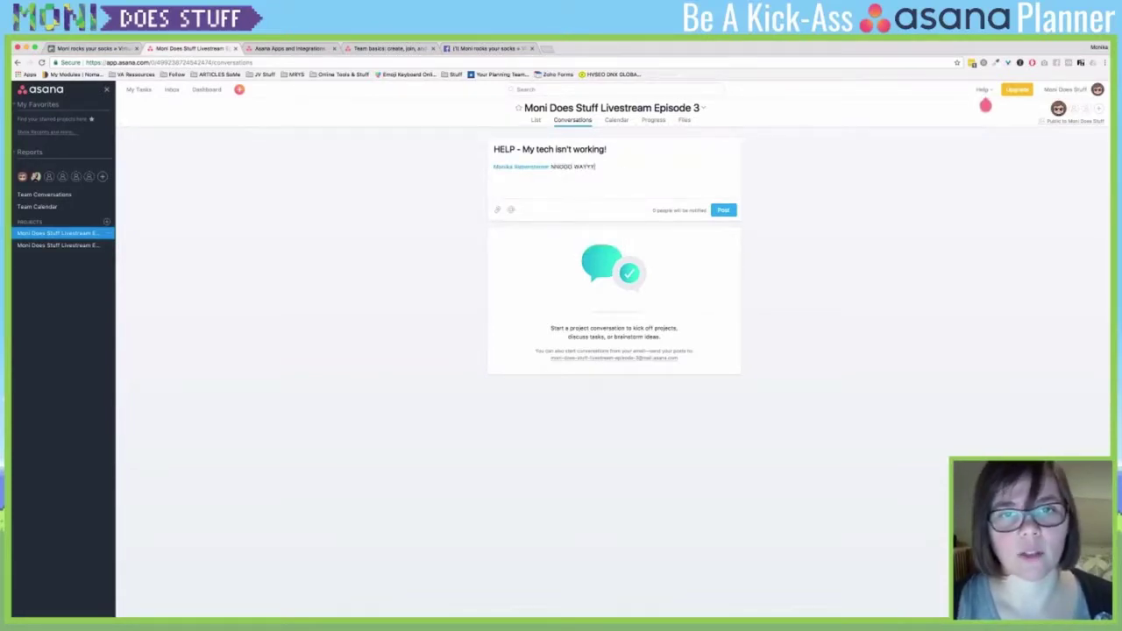
{"action": "type", "text": "ING TO"}
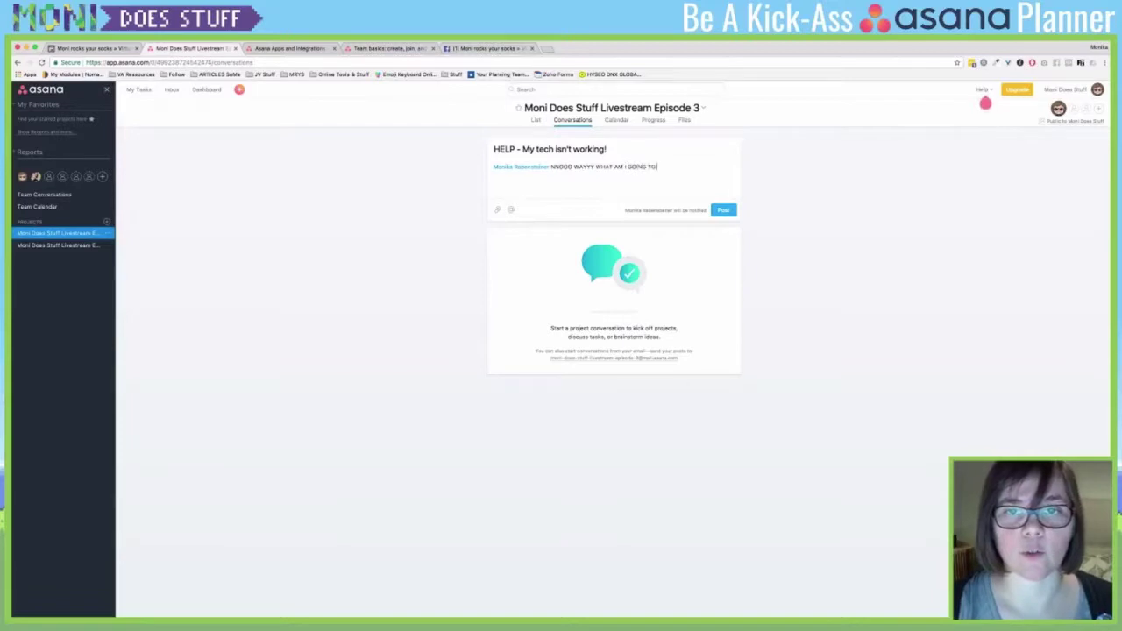
{"action": "type", "text": " DO WITHOUT YOU"}
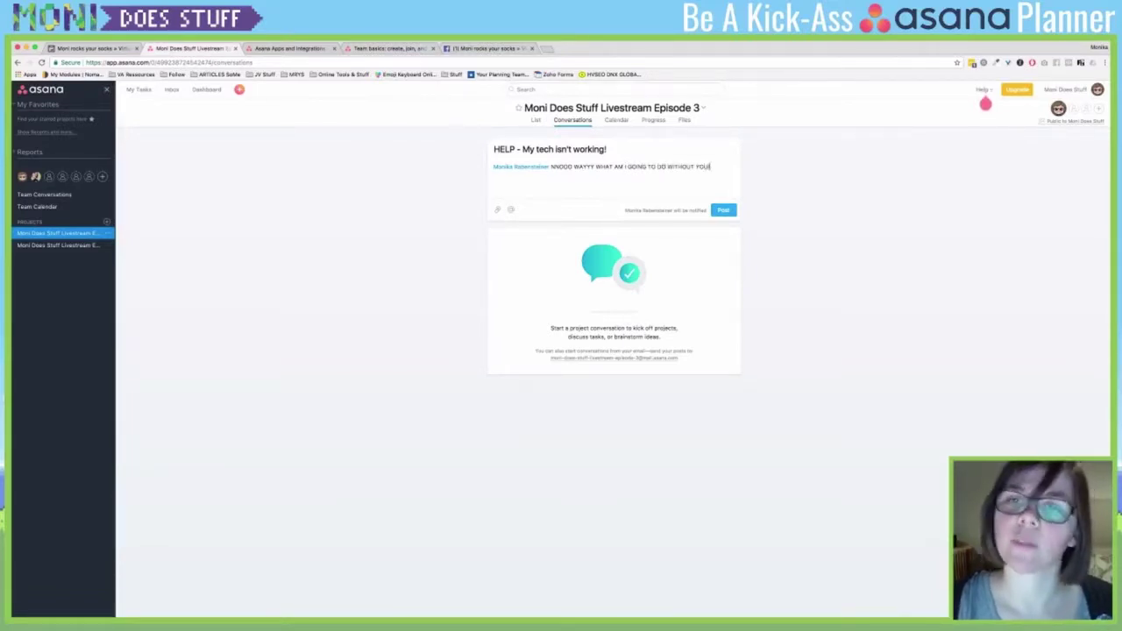
{"action": "type", "text": "! Blaaah! XD"}
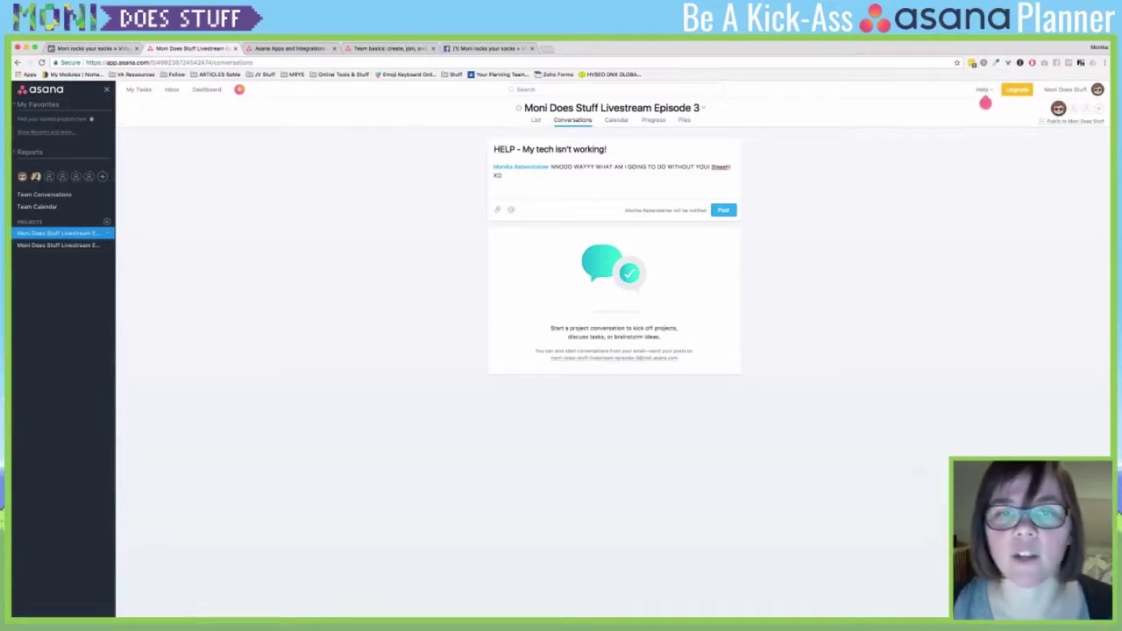
{"action": "key", "text": "super+Return"}
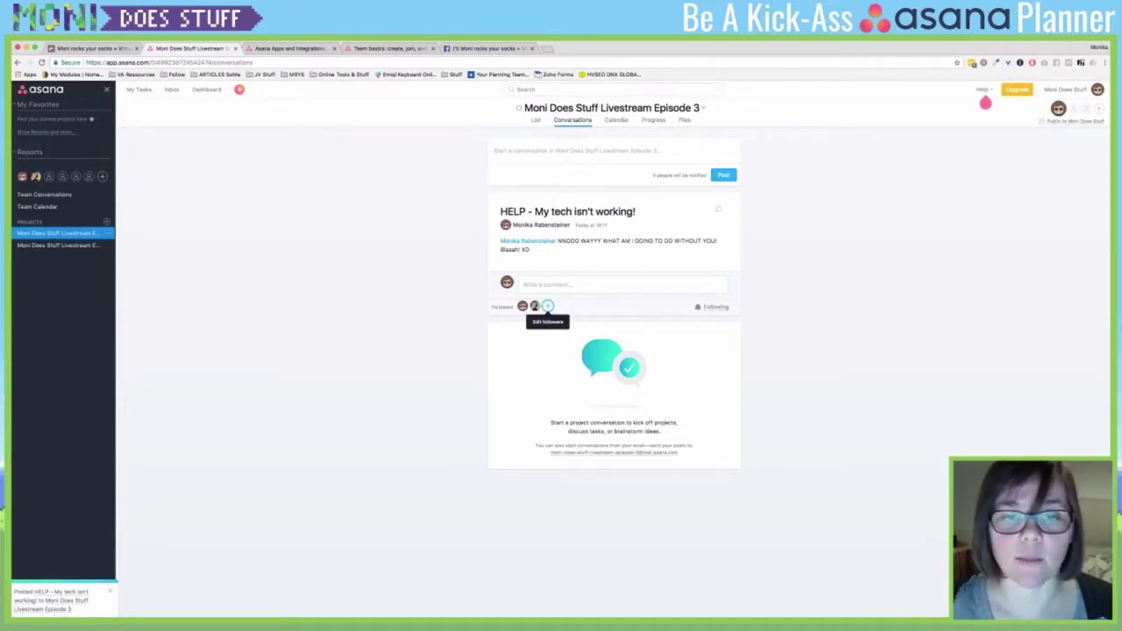
- Review the HELP conversation's followers, glance at the task list, and return to Conversations
{"action": "left_click", "coordinate": [548, 306]}
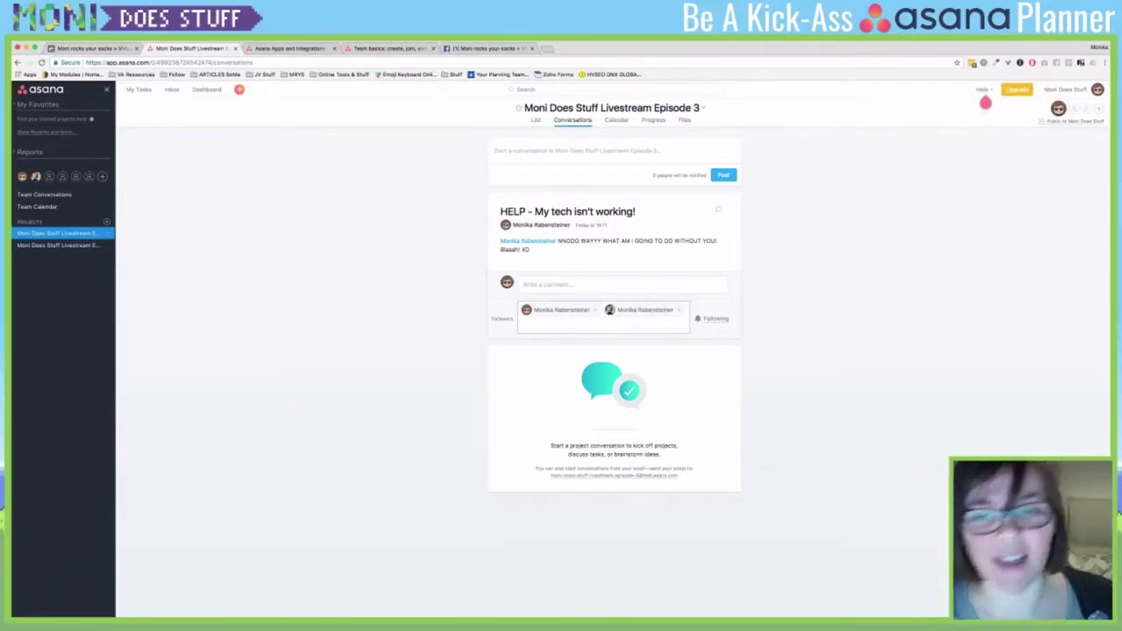
{"action": "key", "text": "Escape"}
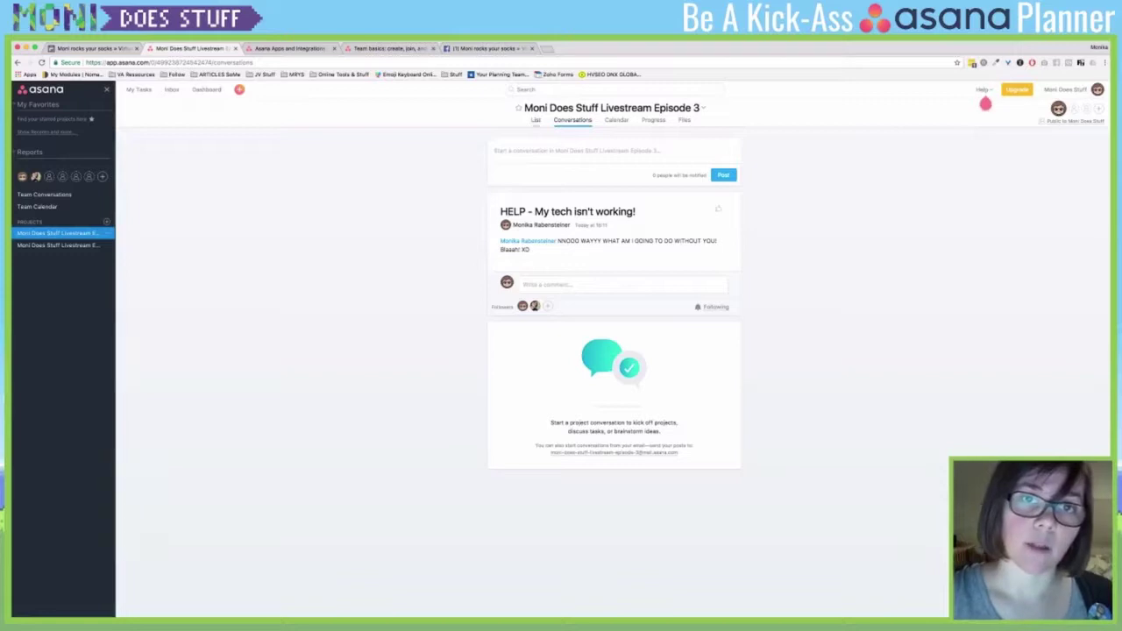
{"action": "left_click", "coordinate": [536, 120]}
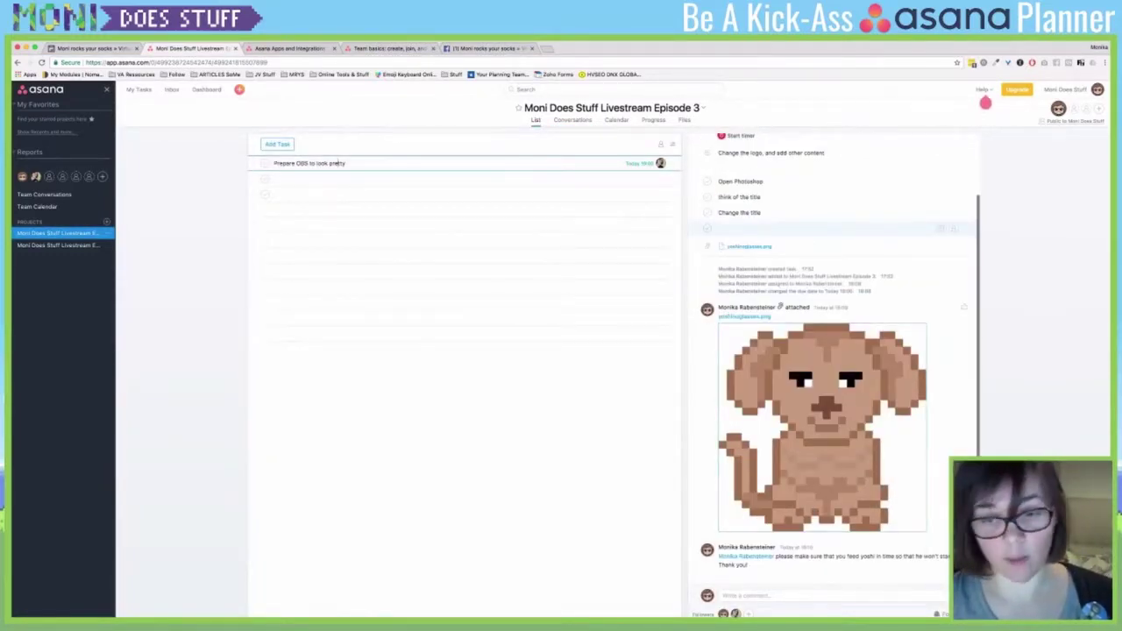
{"action": "key", "text": "Tab+c"}
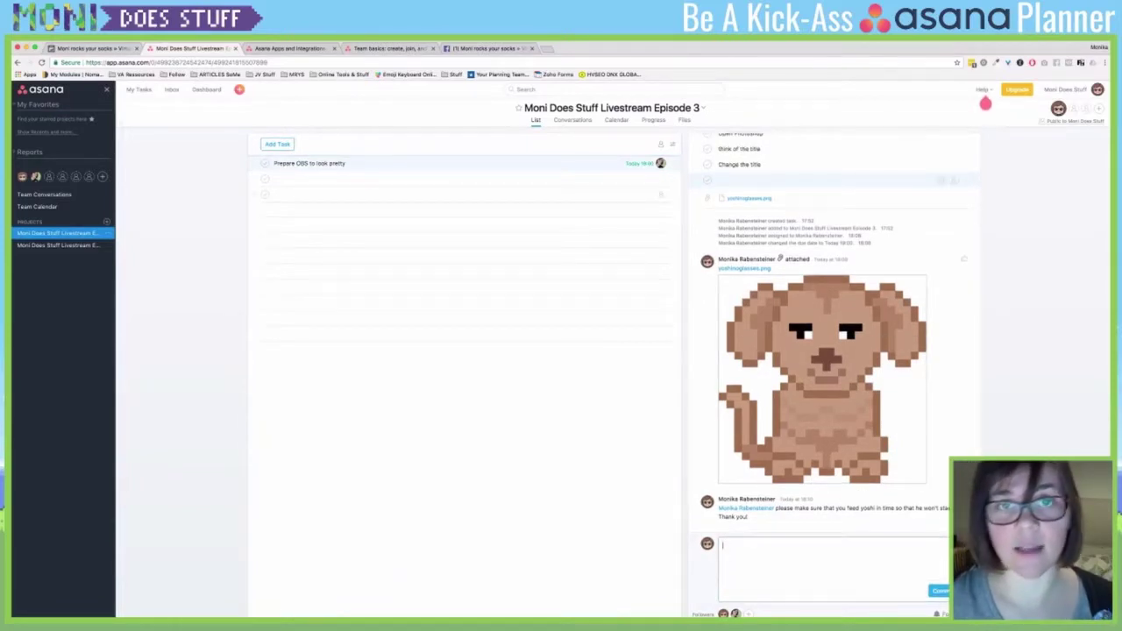
{"action": "left_click", "coordinate": [573, 120]}
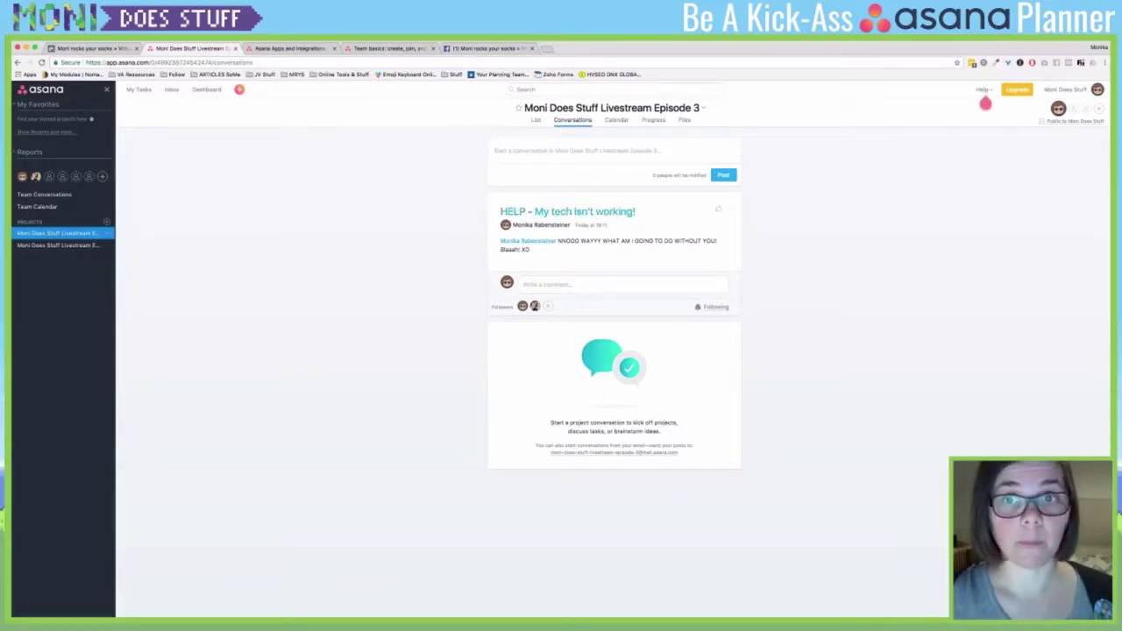
- Print the HELP conversation from its options menu, then switch to the Calendar view
{"action": "left_click", "coordinate": [728, 208]}
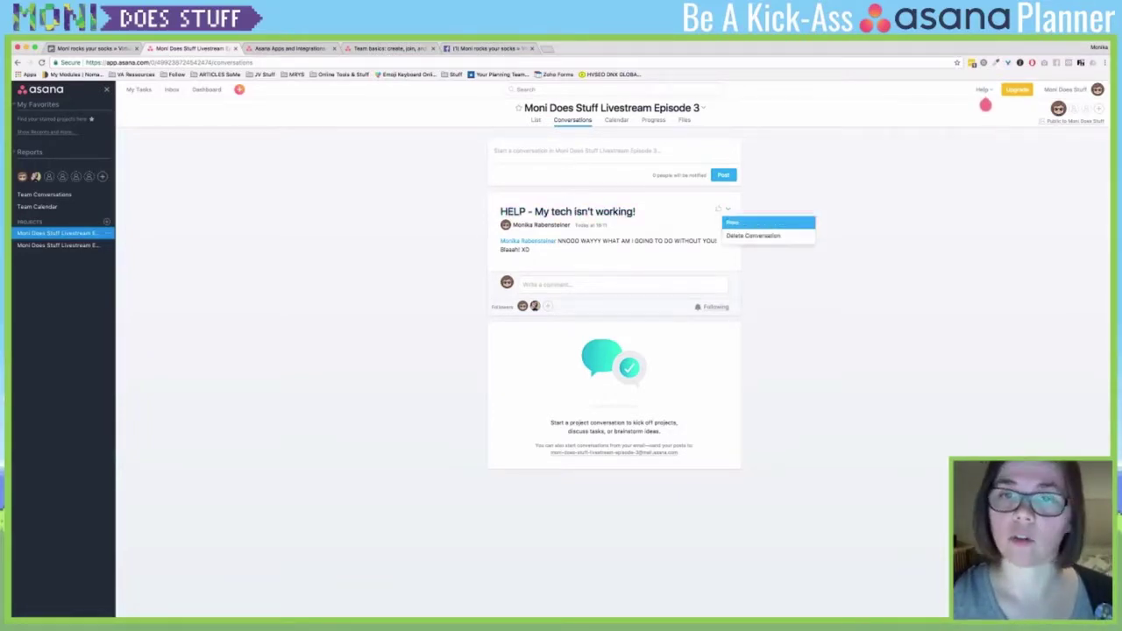
{"action": "left_click", "coordinate": [733, 223]}
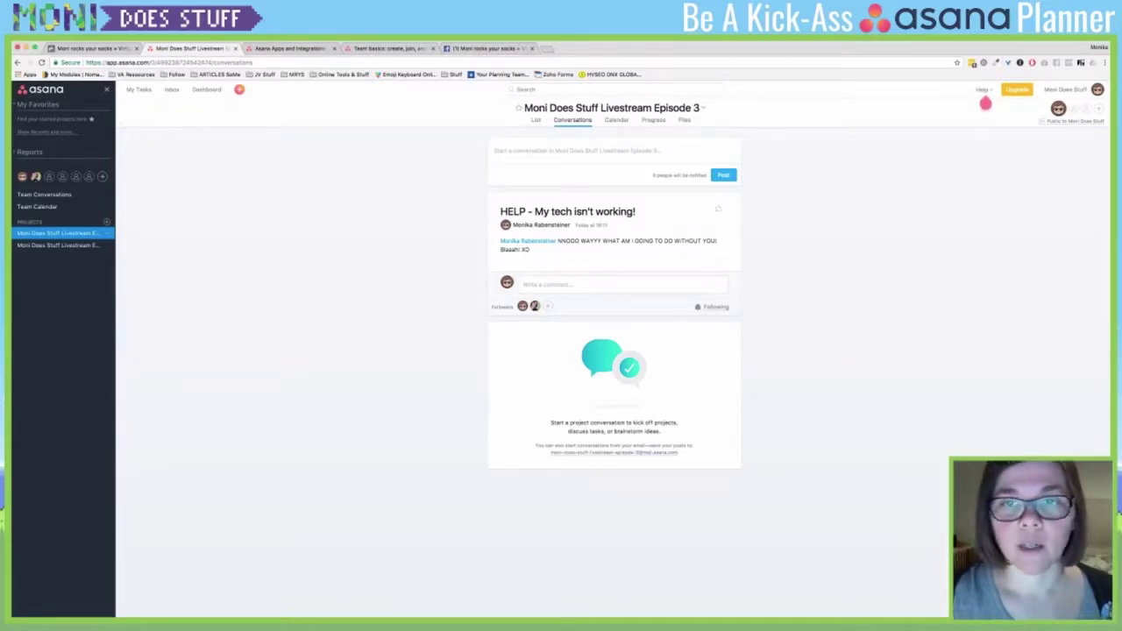
{"action": "left_click", "coordinate": [728, 210]}
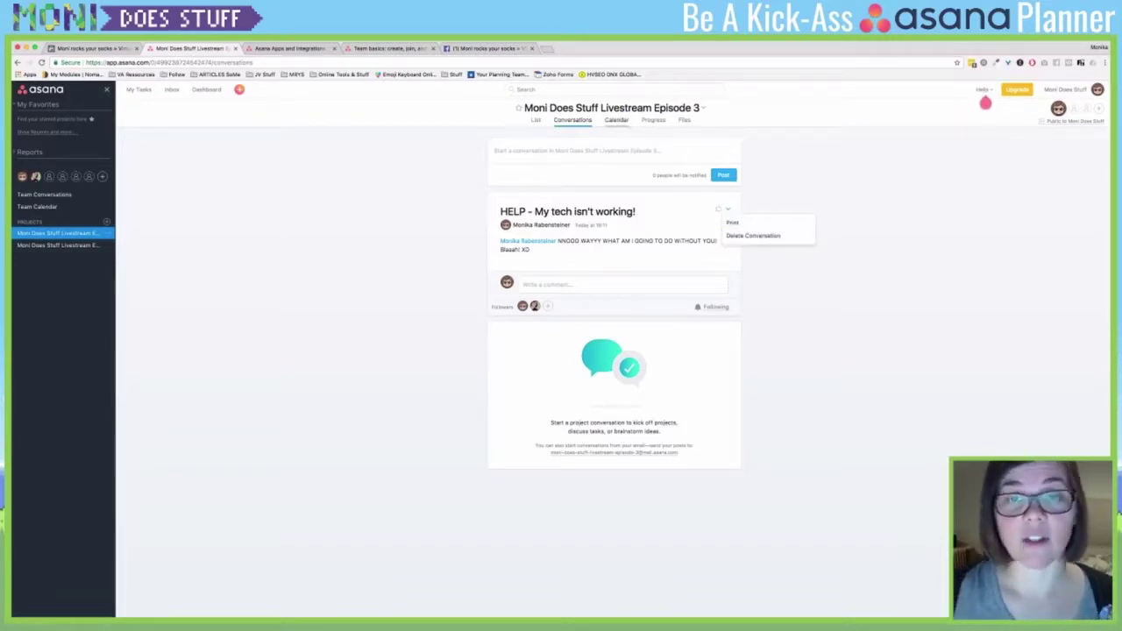
{"action": "left_click", "coordinate": [617, 120]}
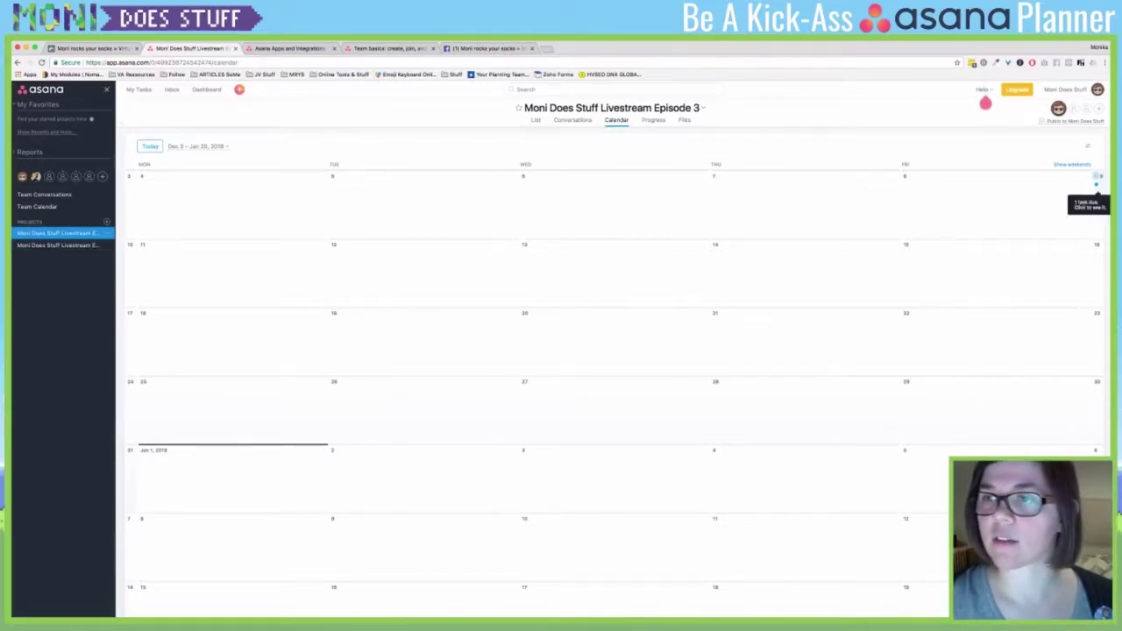
- Show weekends on the Episode 3 calendar, then switch to the project's Progress view
{"action": "left_click", "coordinate": [1072, 164]}
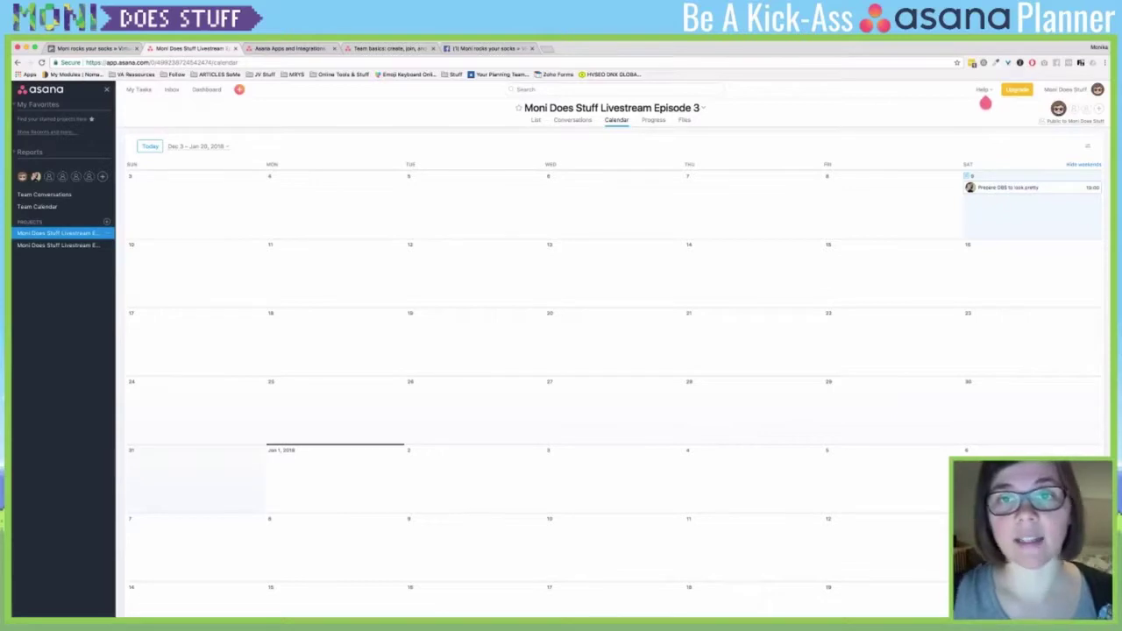
{"action": "left_click", "coordinate": [653, 121]}
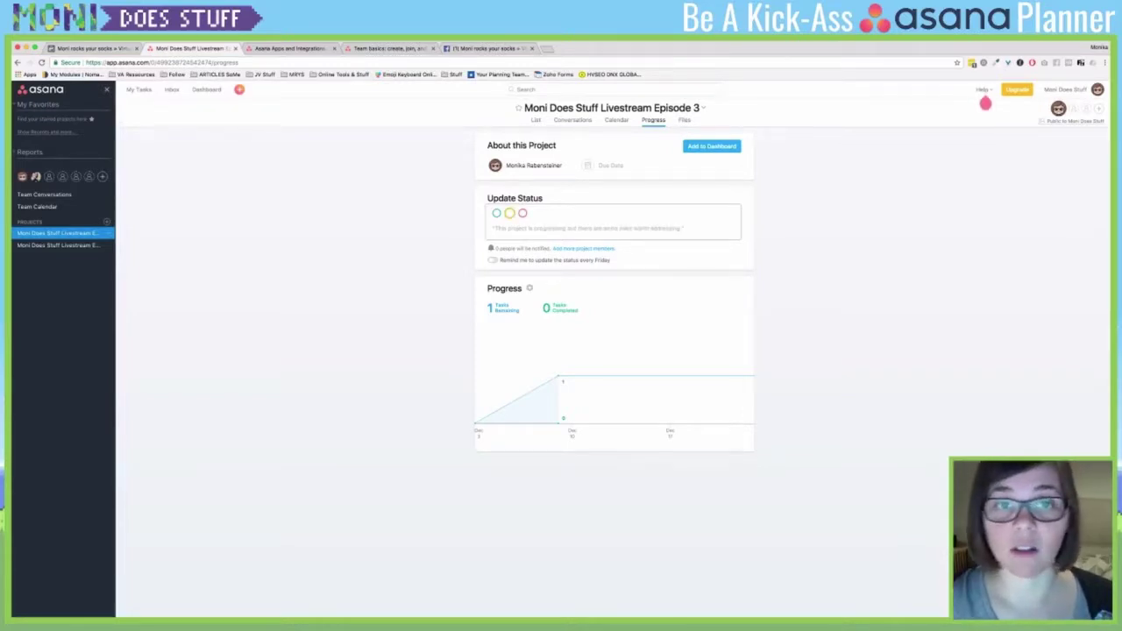
- Set the project due date to 24 Dec and post a green 'Everything is amazing!' status
{"action": "left_click", "coordinate": [610, 165]}
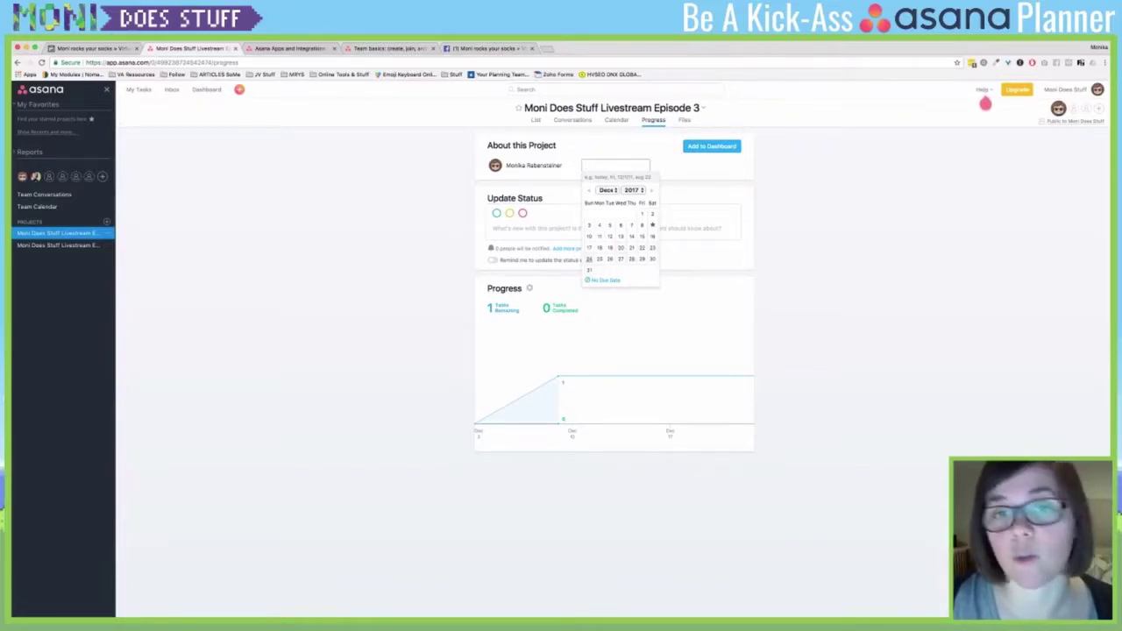
{"action": "left_click", "coordinate": [589, 258]}
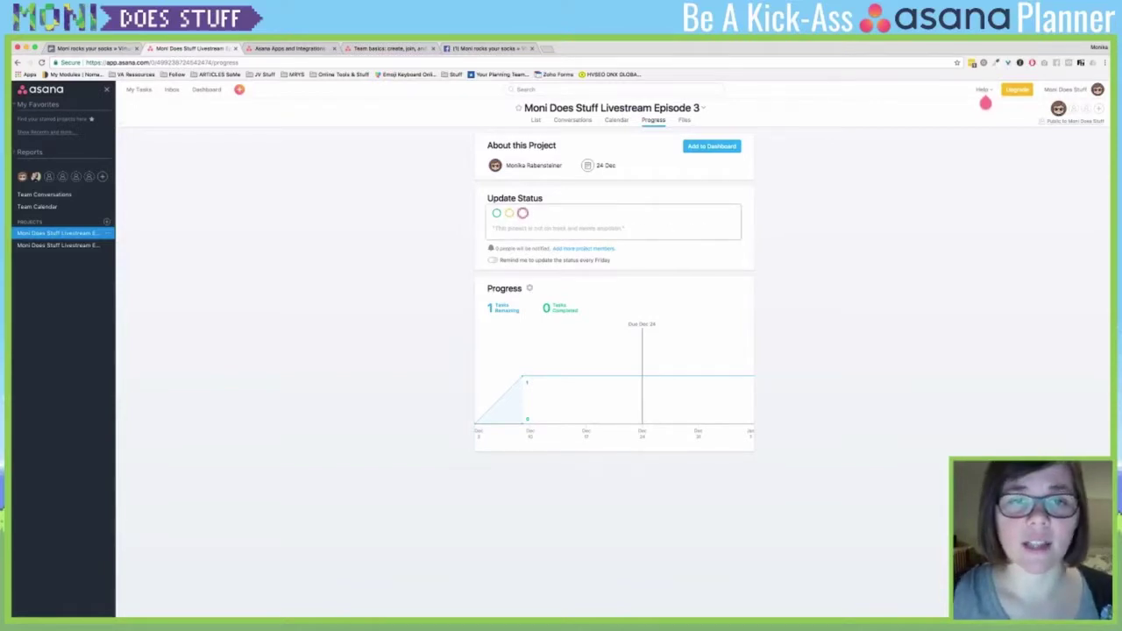
{"action": "left_click", "coordinate": [497, 213]}
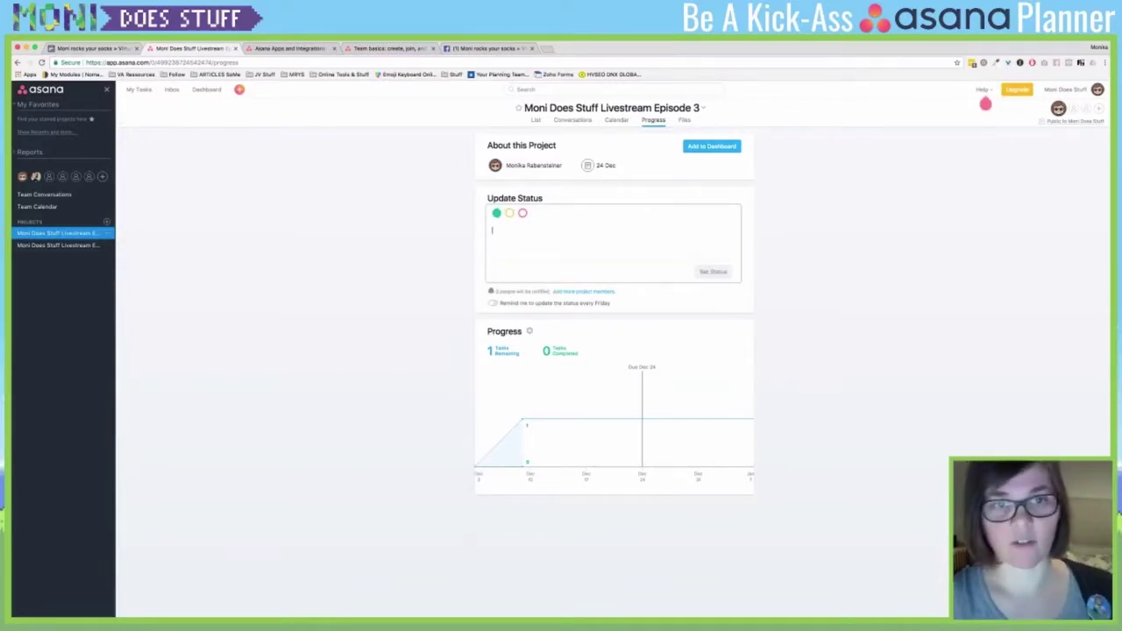
{"action": "type", "text": "Everyth"}
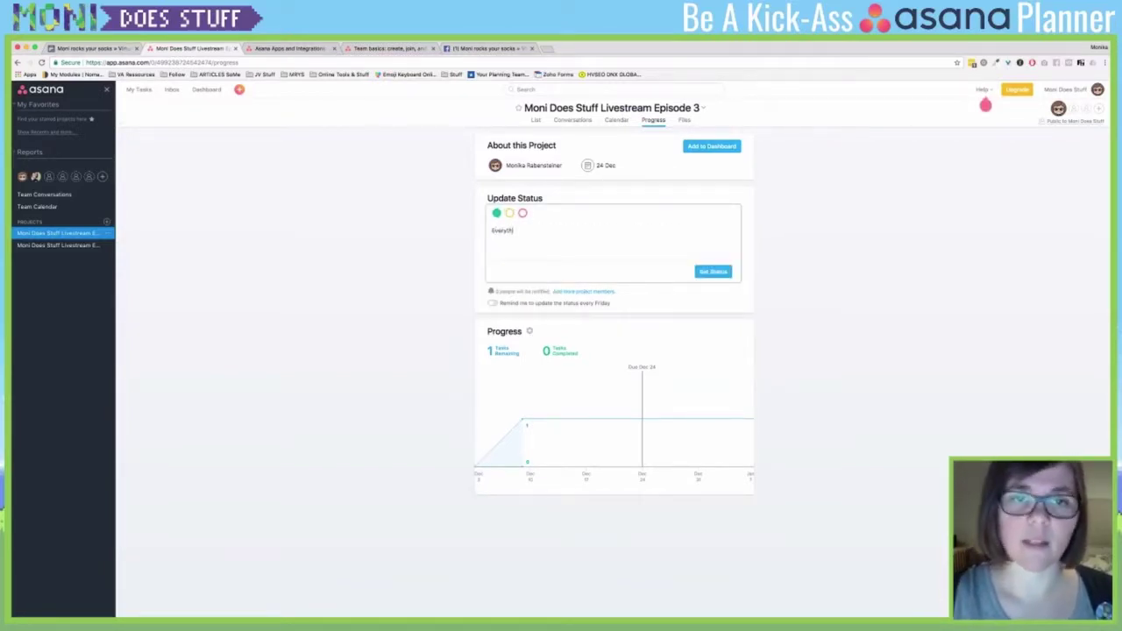
{"action": "type", "text": "ing is amazing"}
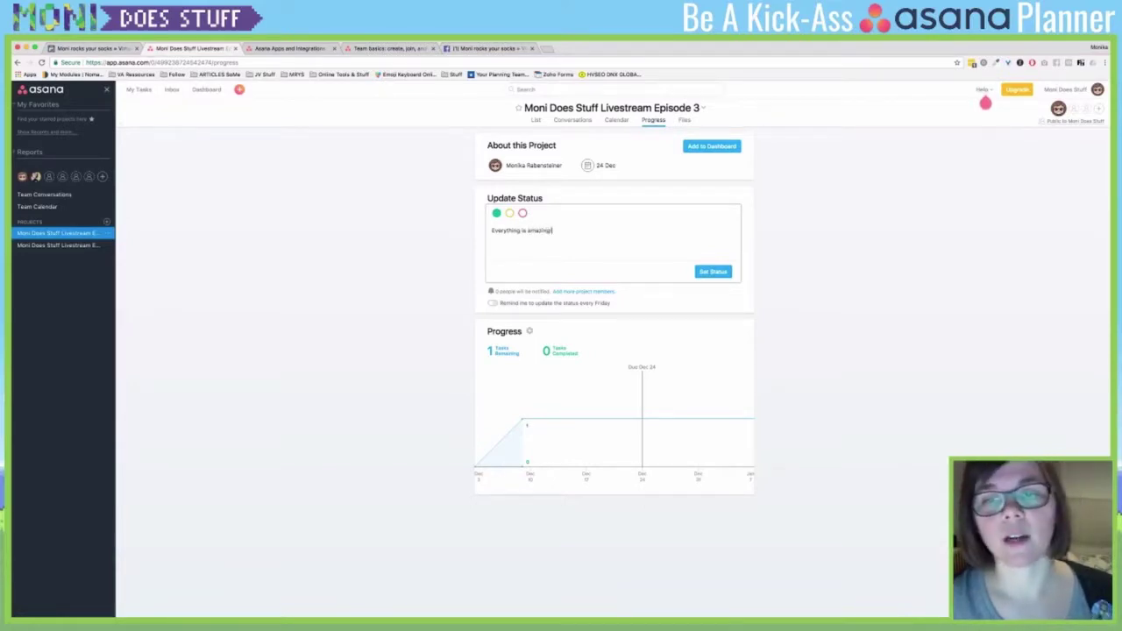
{"action": "type", "text": "!"}
{"action": "left_click", "coordinate": [713, 271]}
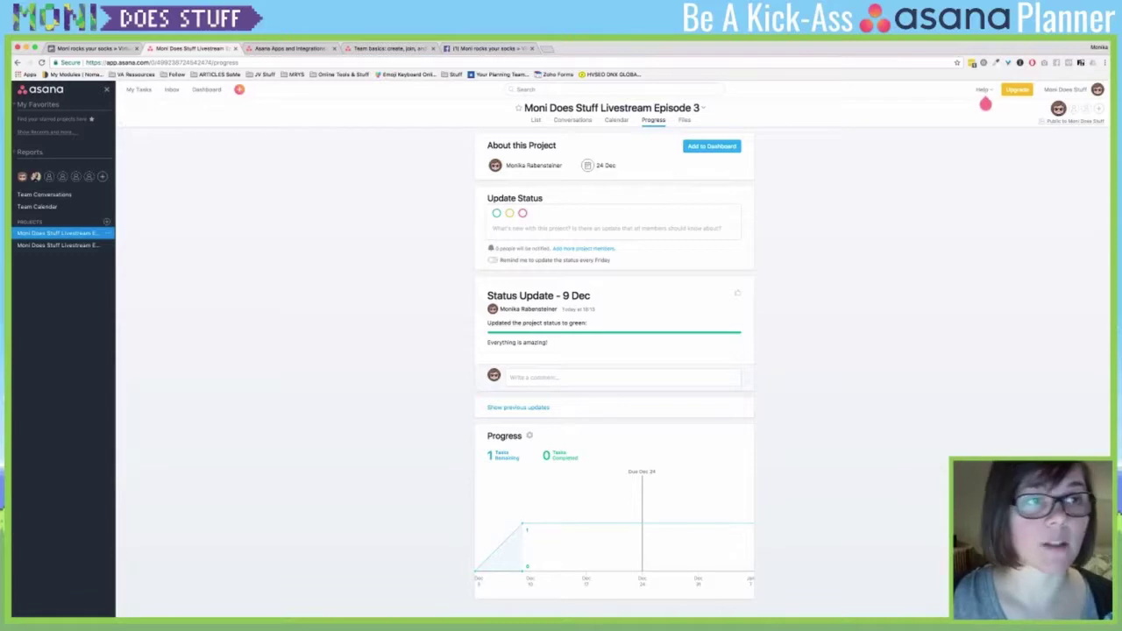
- Mark 'Prepare OBS to look pretty' complete in the Episode 3 project list
{"action": "left_click", "coordinate": [138, 90]}
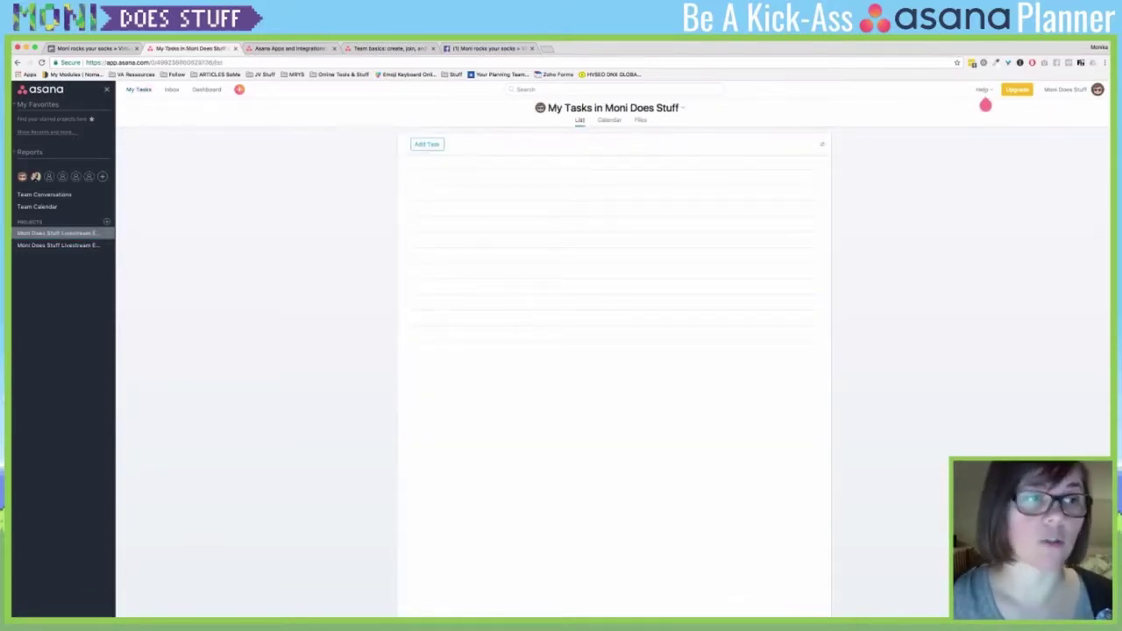
{"action": "left_click", "coordinate": [57, 232]}
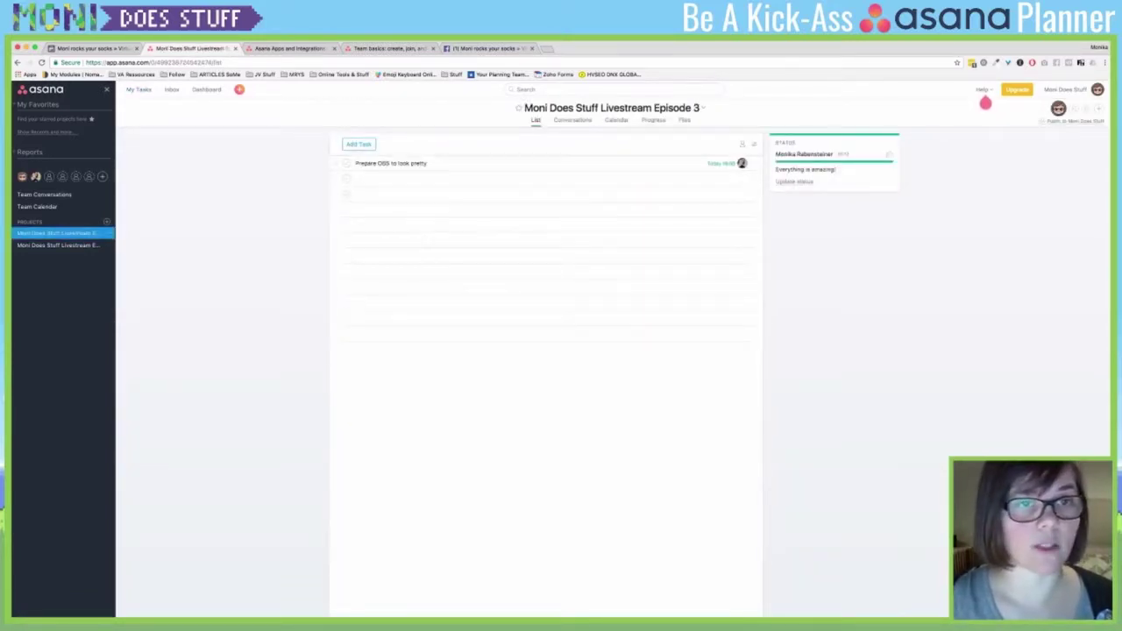
{"action": "left_click", "coordinate": [346, 163]}
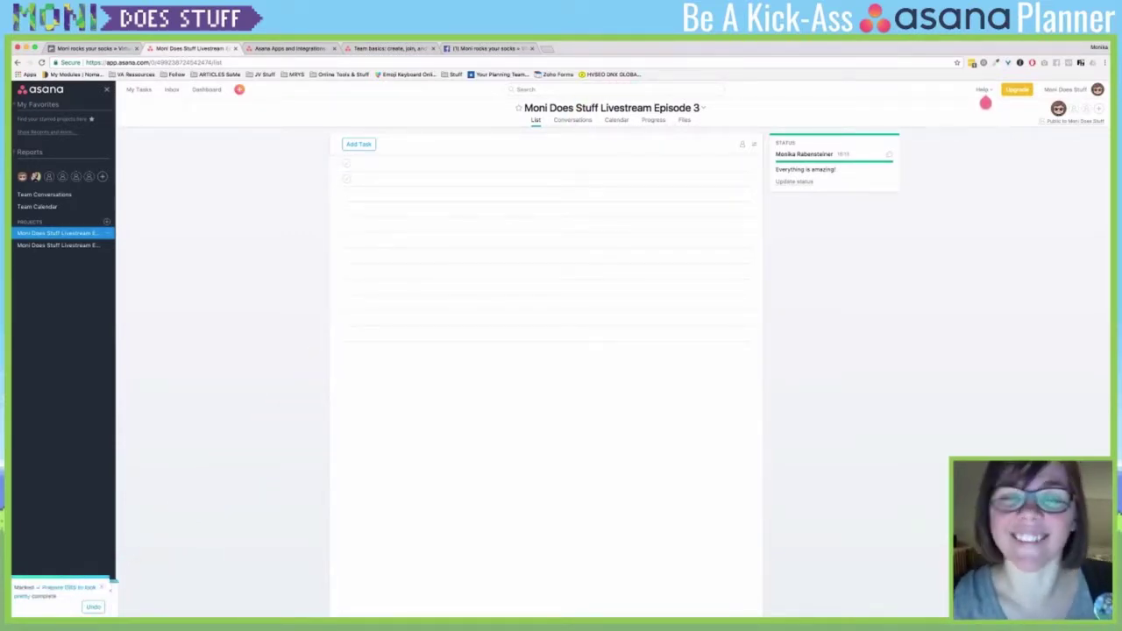
{"action": "left_click", "coordinate": [653, 120]}
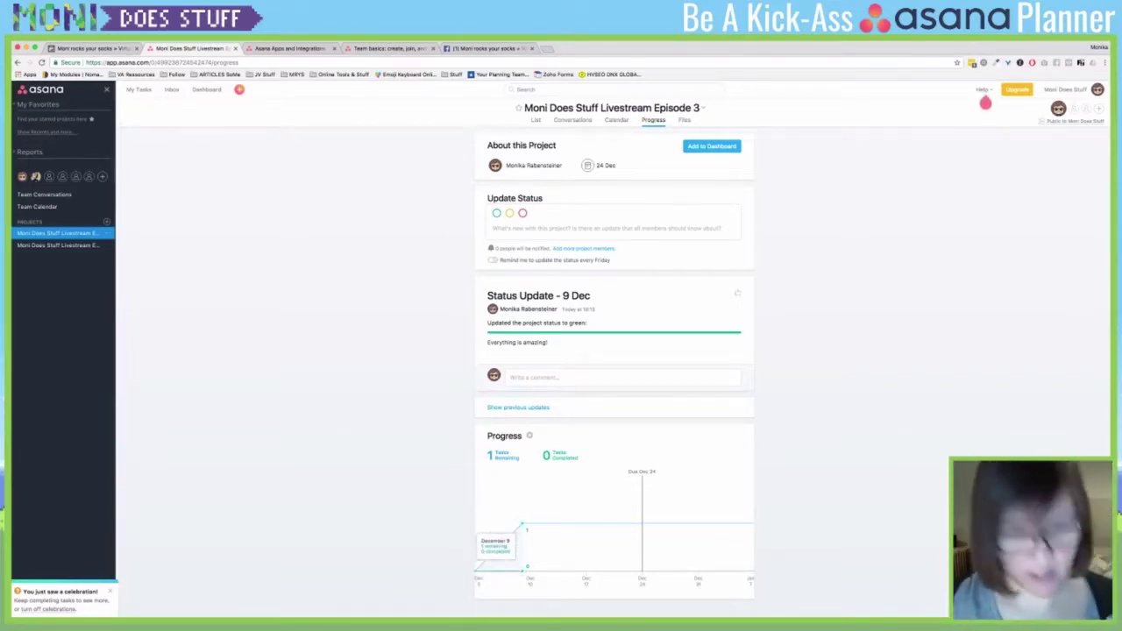
{"action": "key", "text": "super+r"}
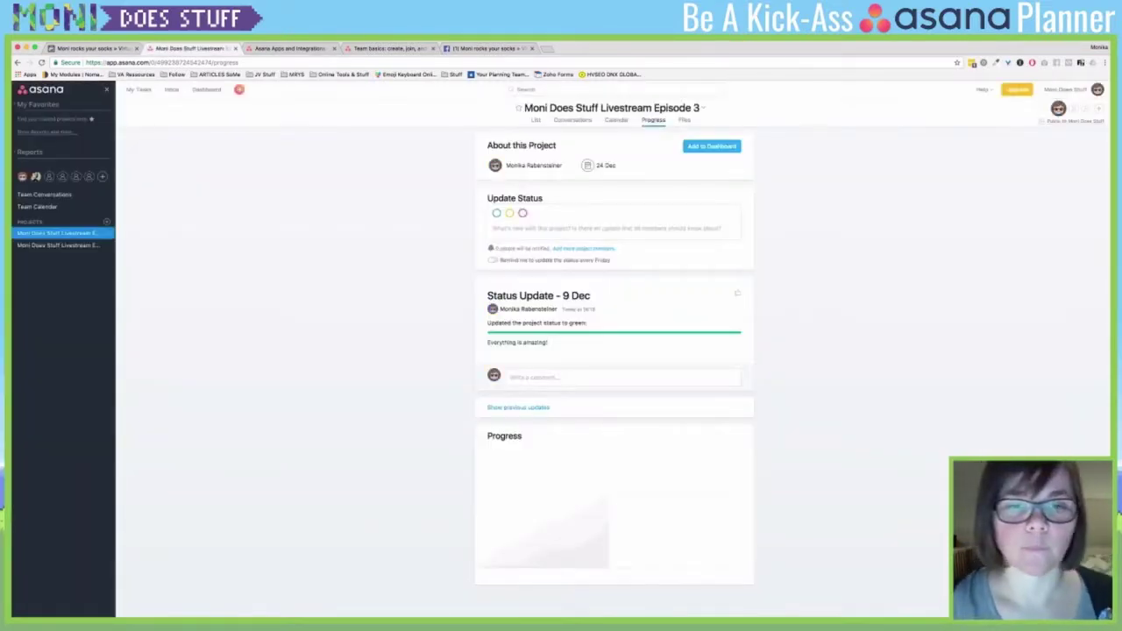
{"action": "mouse_move", "coordinate": [524, 524]}
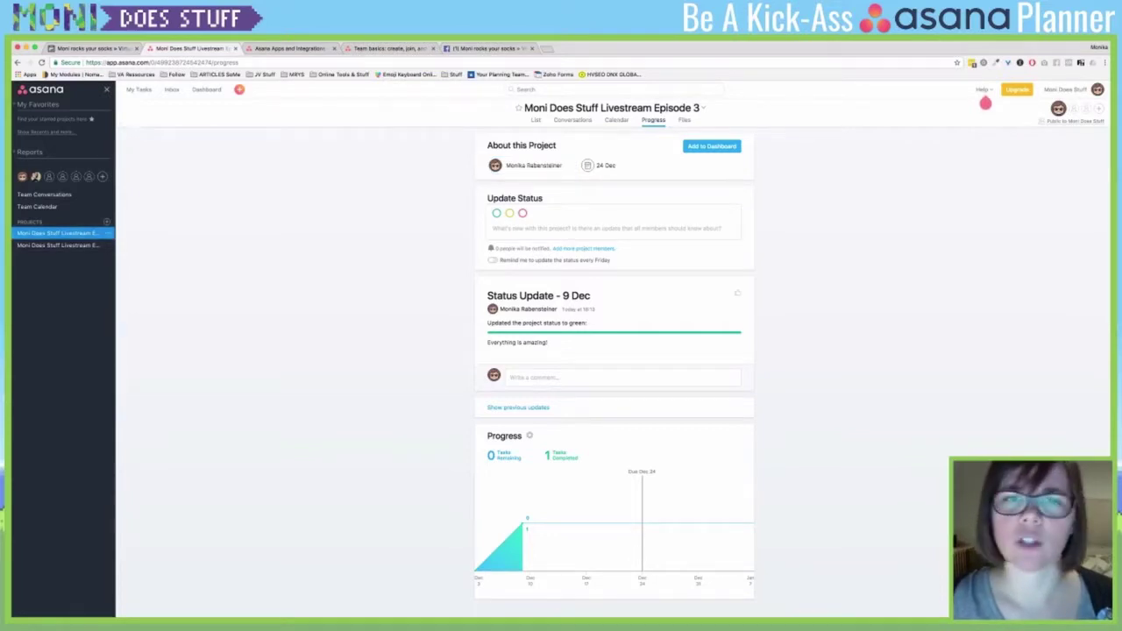
{"action": "key", "text": "super+bracketleft"}
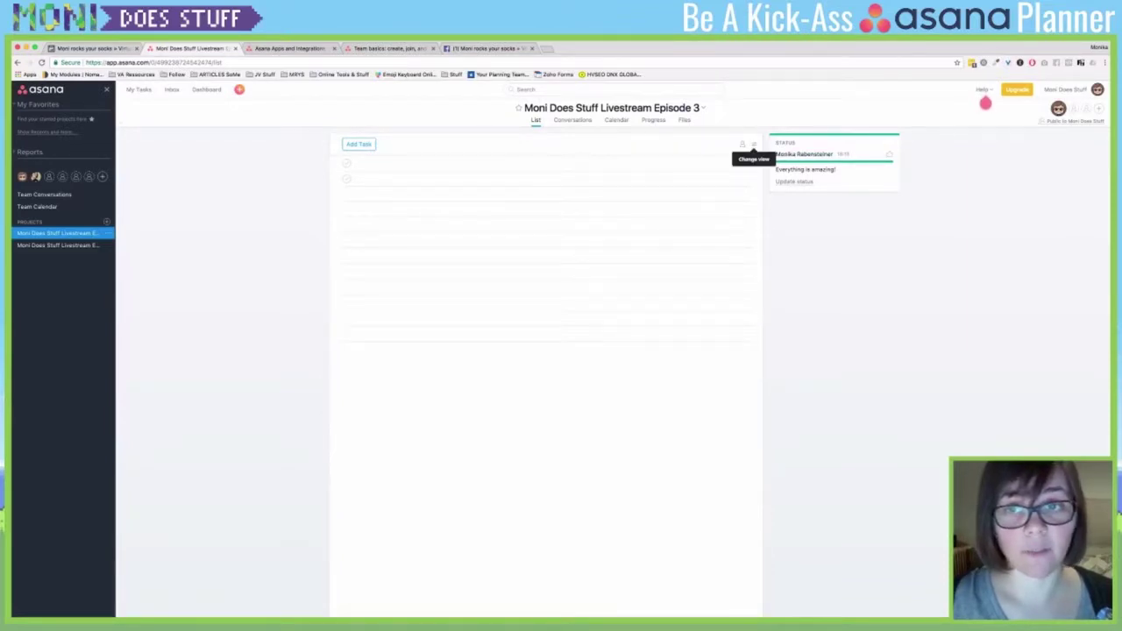
- List all tasks including completed ones, then open the project's Files showing yoshinoglasses.png
{"action": "left_click", "coordinate": [754, 144]}
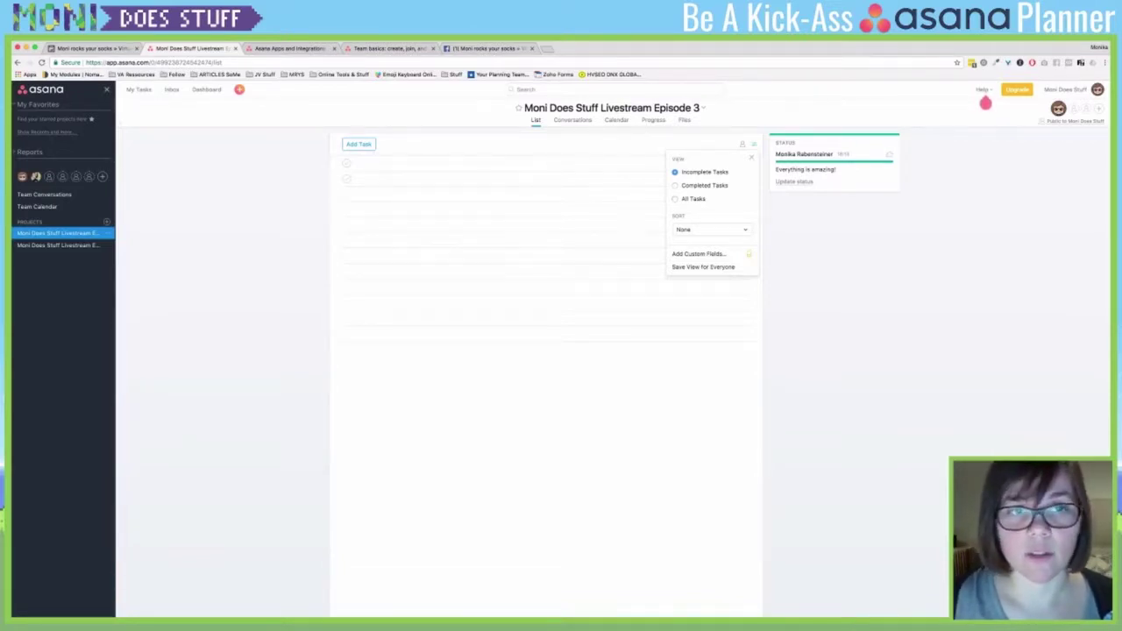
{"action": "left_click", "coordinate": [986, 103]}
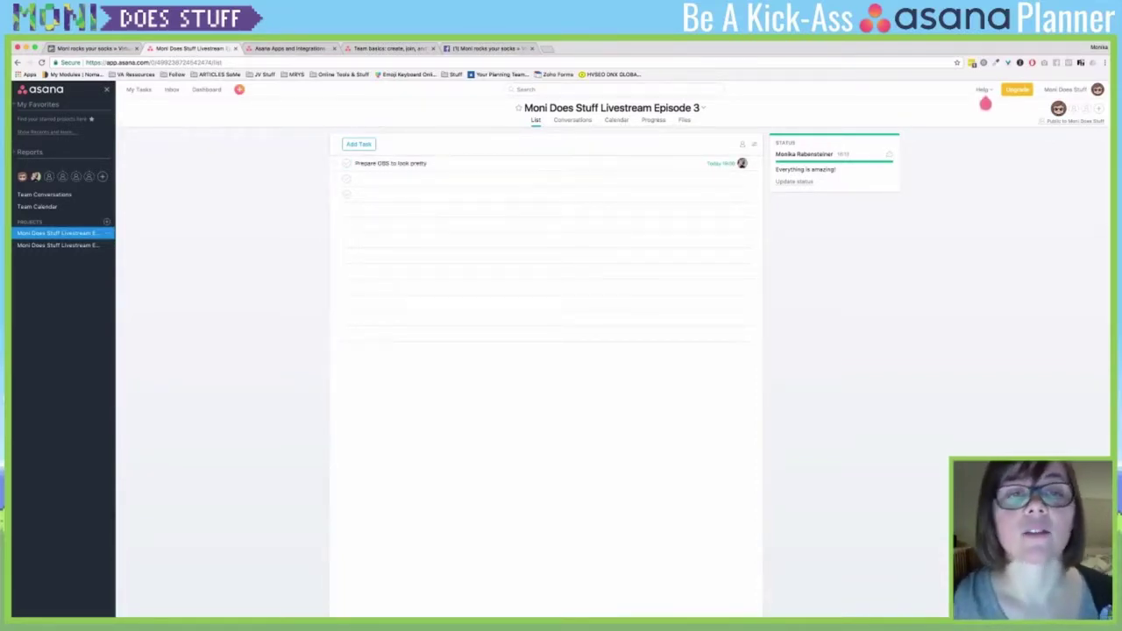
{"action": "left_click", "coordinate": [412, 163]}
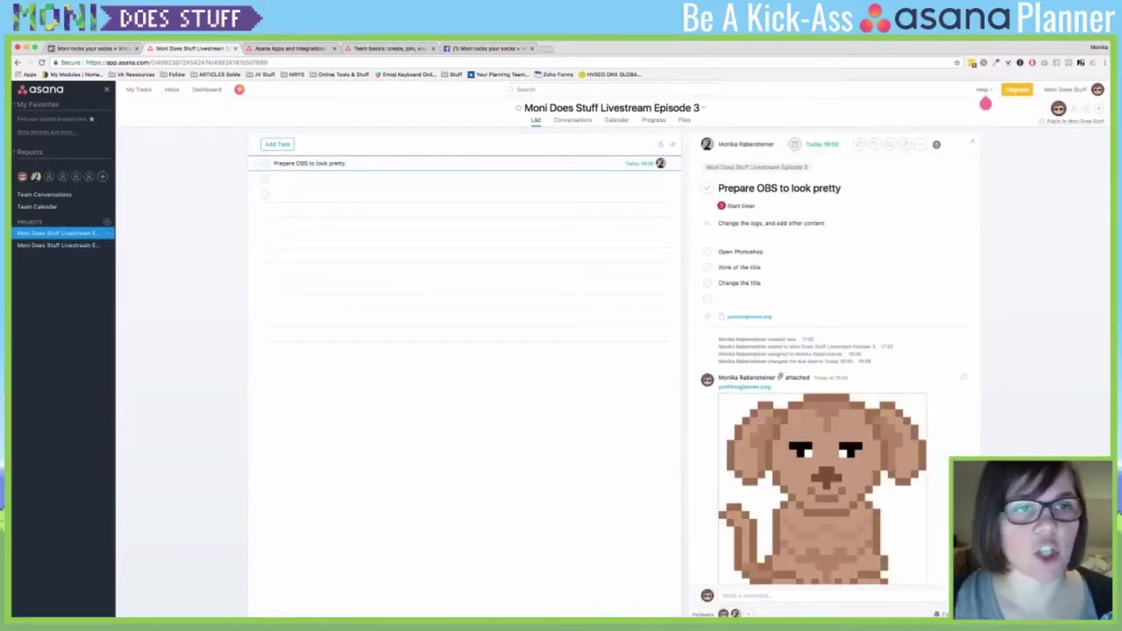
{"action": "left_click", "coordinate": [684, 119]}
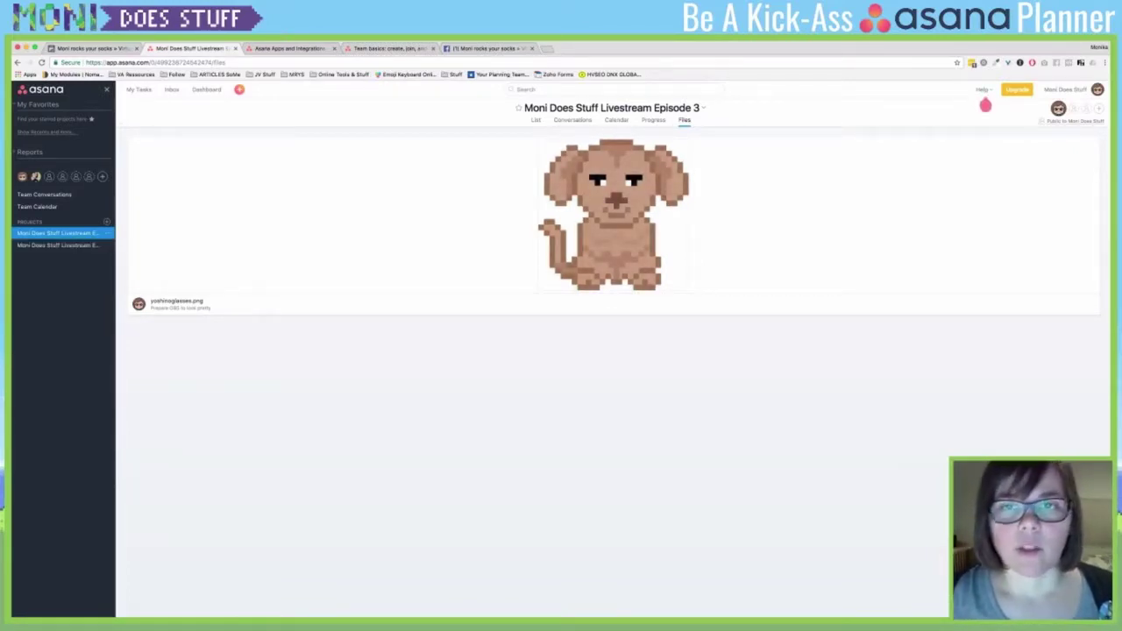
- Add the Episode 3 project to My Dashboard from its Progress tab
{"action": "left_click", "coordinate": [654, 119]}
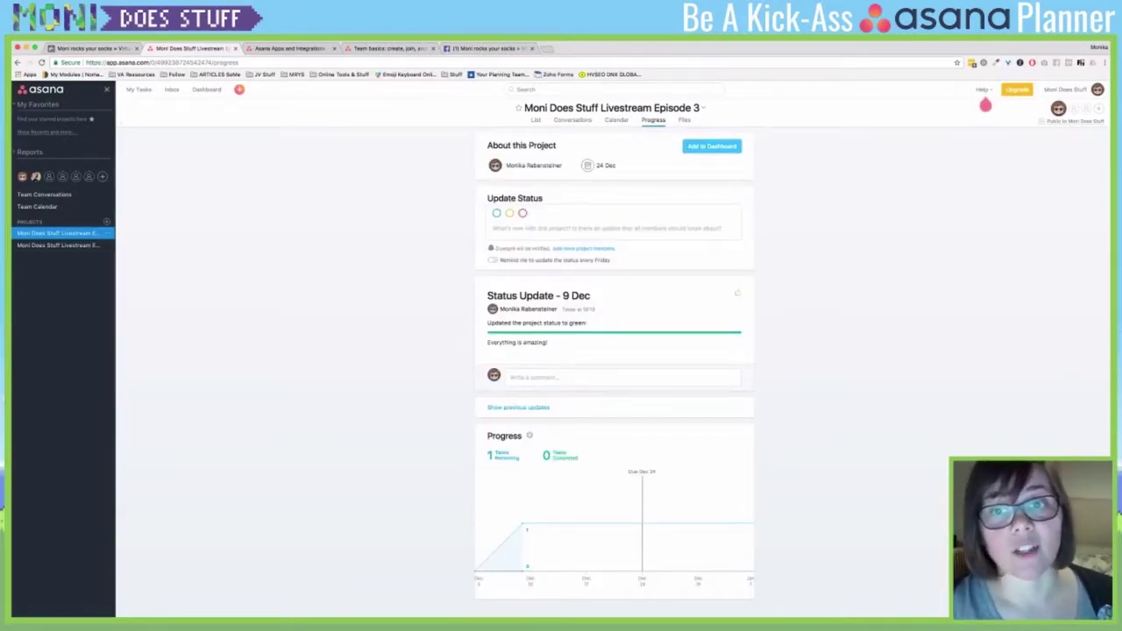
{"action": "left_click", "coordinate": [712, 146]}
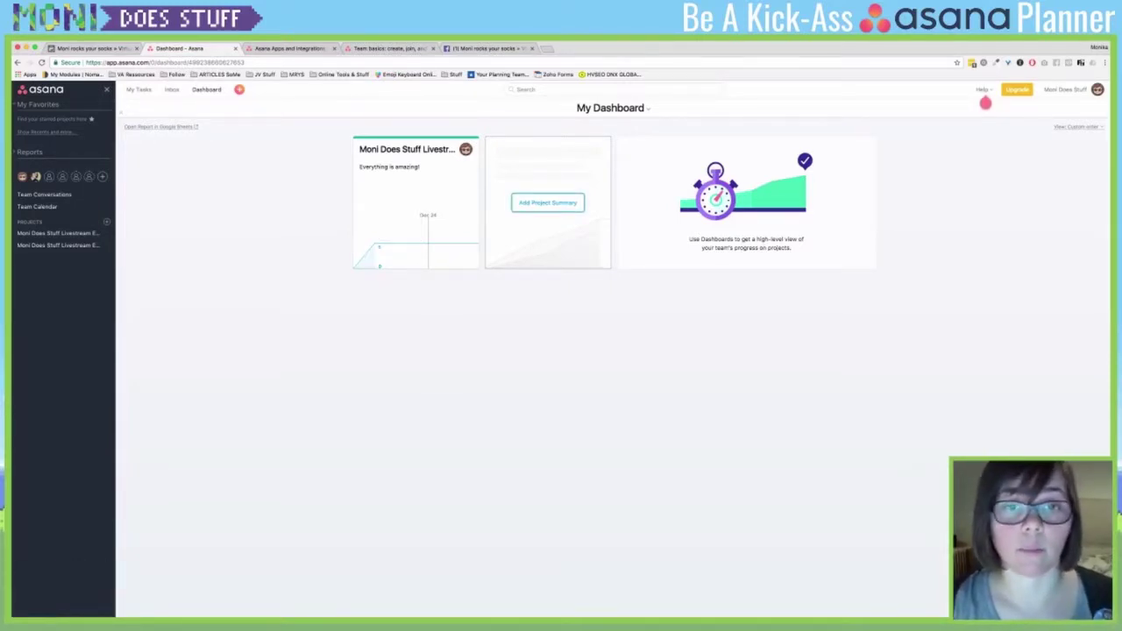
- Add the Moni Does Stuff Livestream Episode 3 summary to My Dashboard, then reopen the Add Project dialog
{"action": "left_click", "coordinate": [548, 203]}
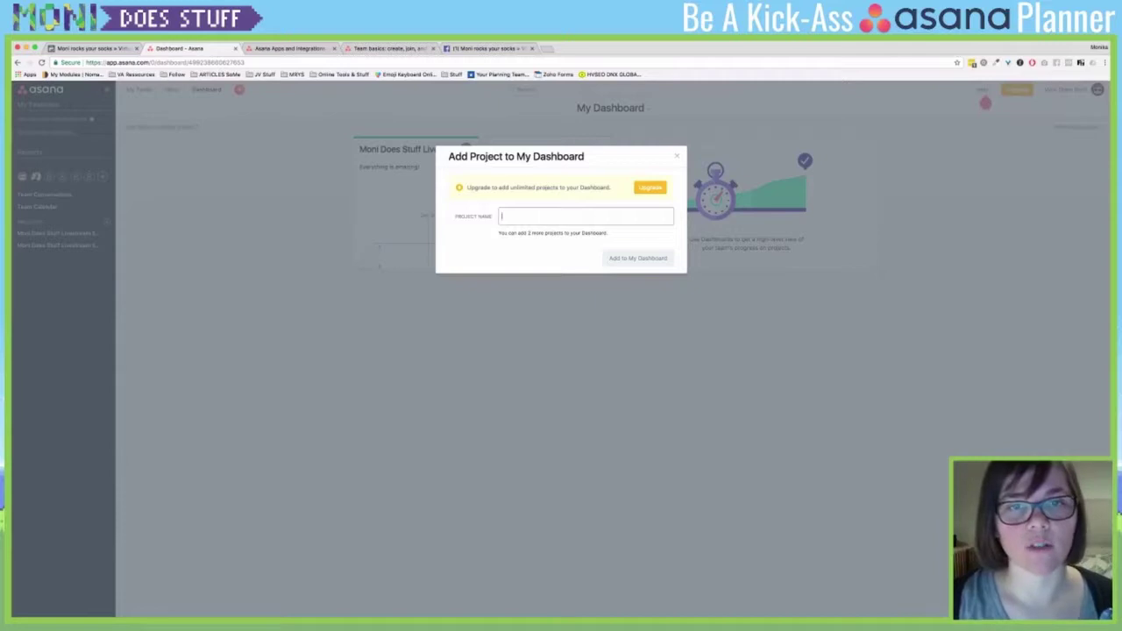
{"action": "type", "text": "M"}
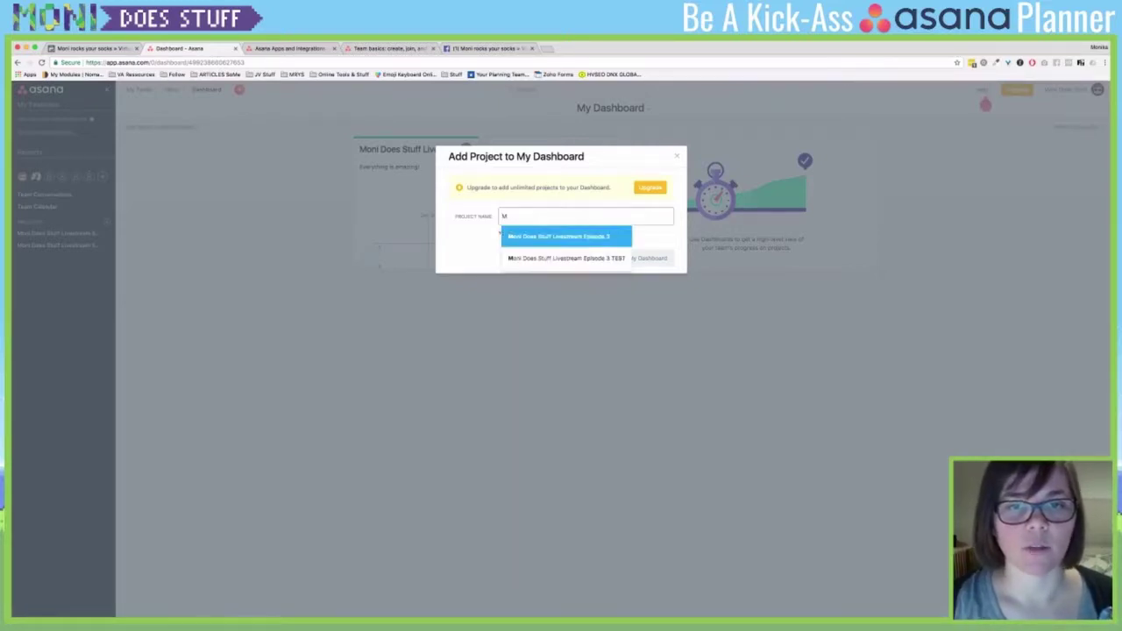
{"action": "left_click", "coordinate": [517, 237]}
{"action": "left_click", "coordinate": [639, 258]}
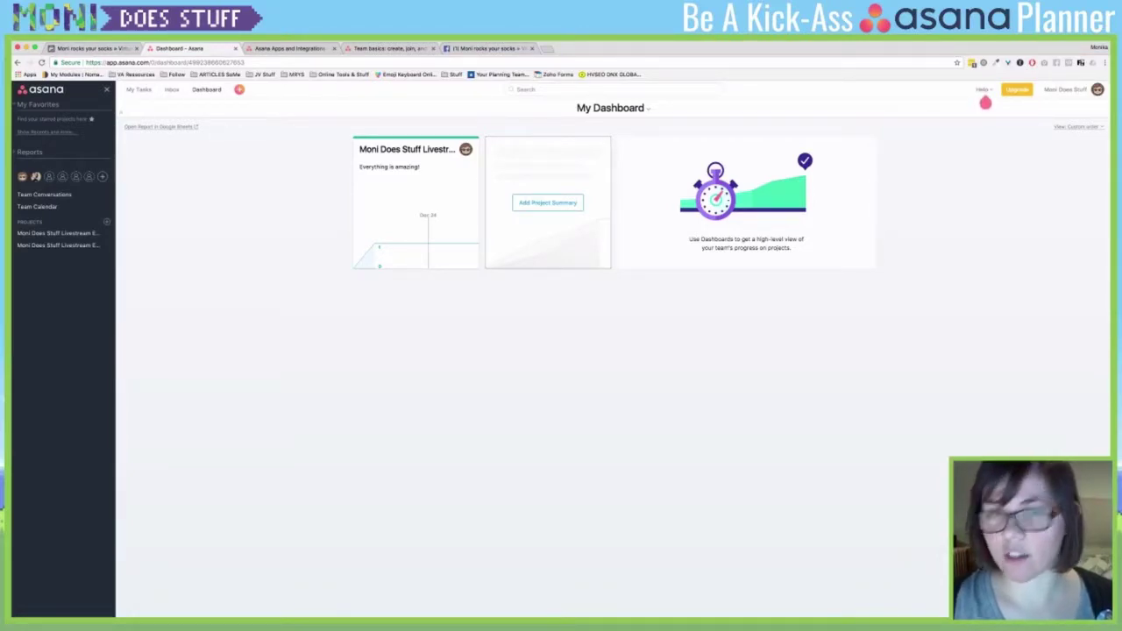
{"action": "left_click", "coordinate": [547, 202]}
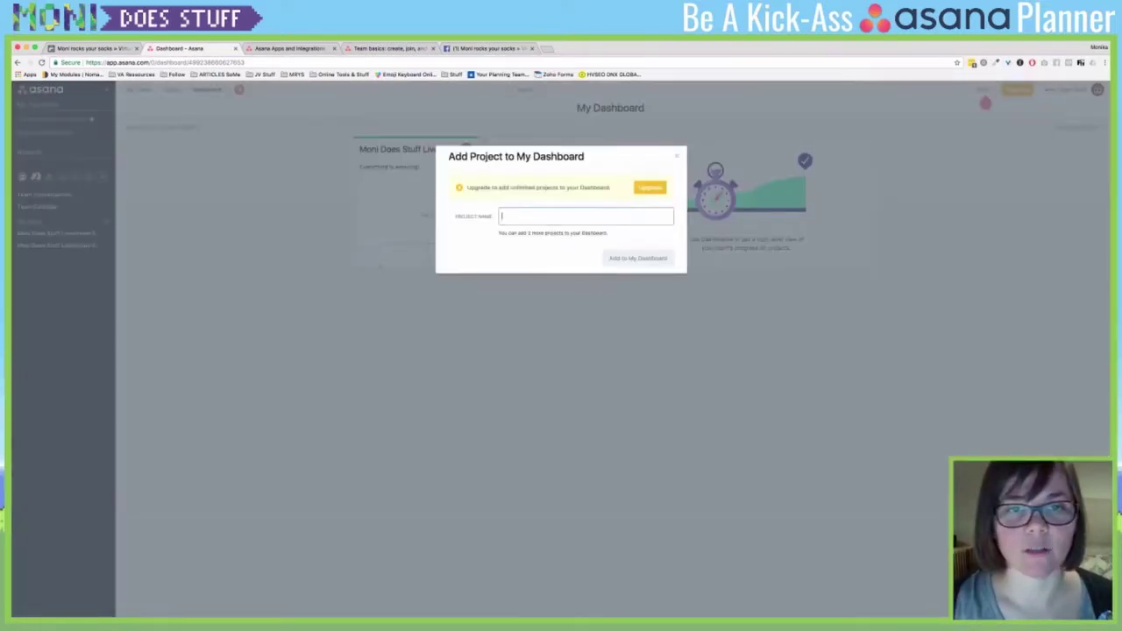
{"action": "type", "text": "Monik"}
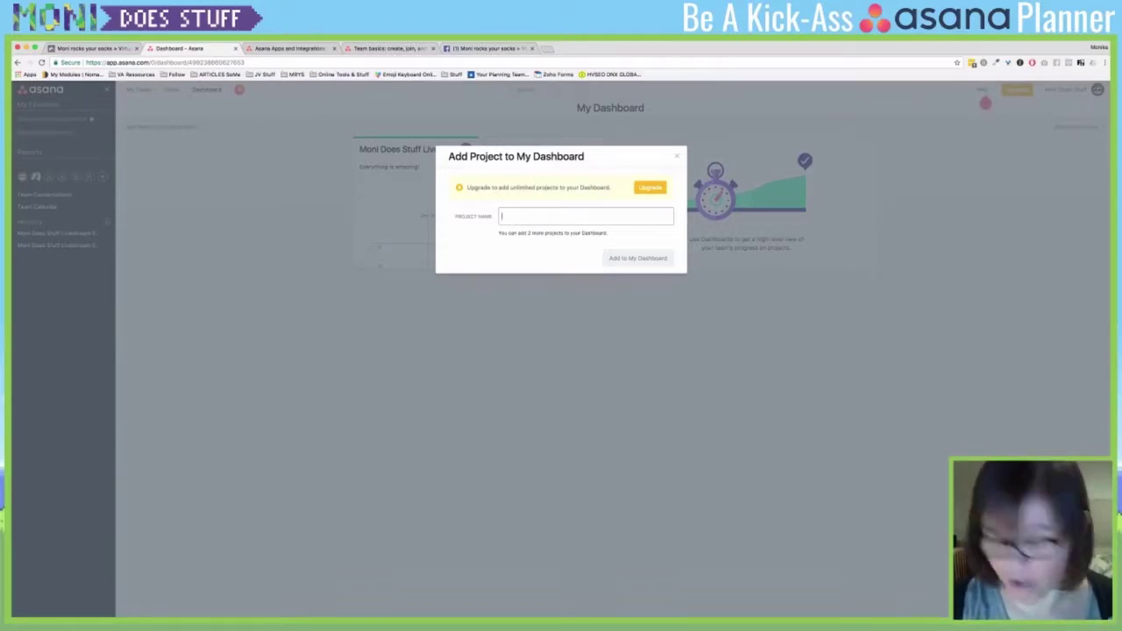
- Add a second 'Moni' livestream project card to My Dashboard, then go to the Inbox
{"action": "type", "text": "Moni"}
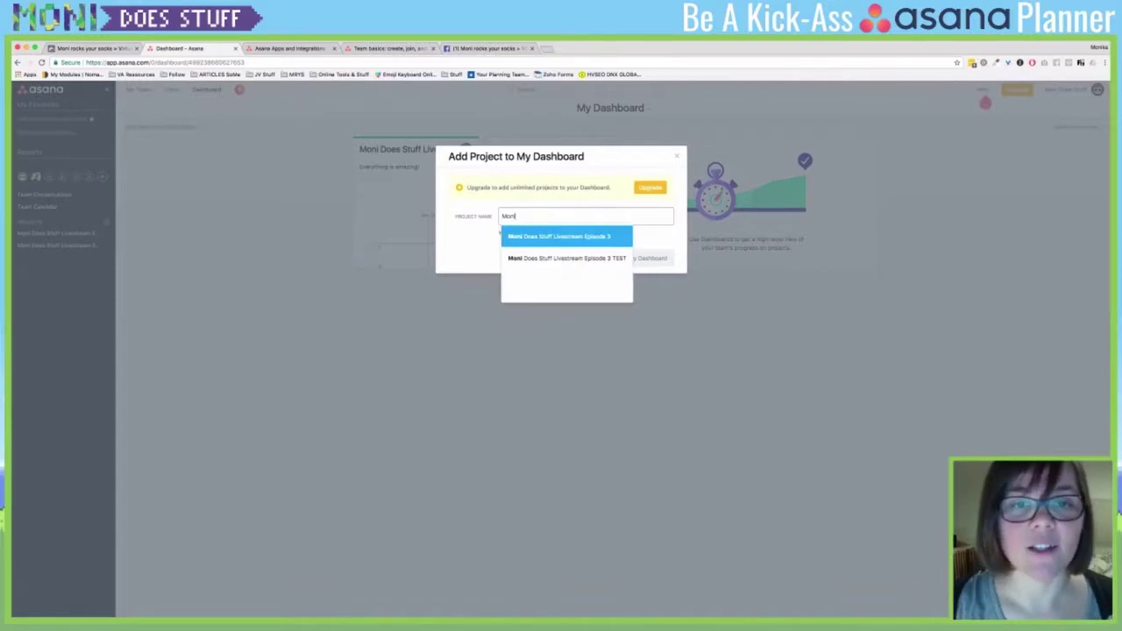
{"action": "left_click", "coordinate": [558, 236]}
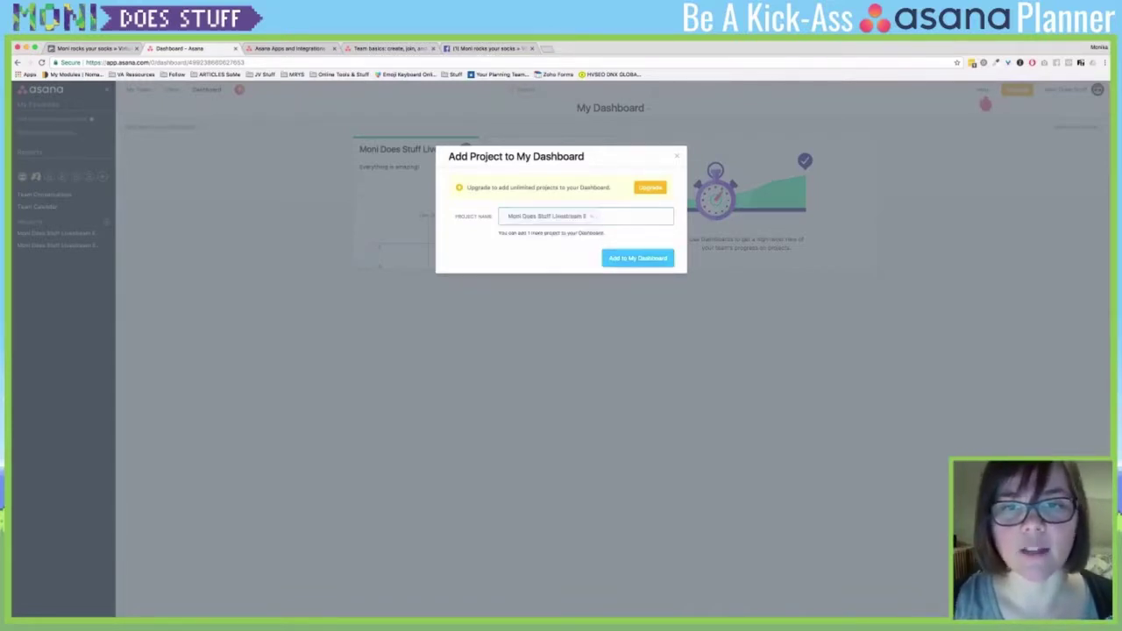
{"action": "left_click", "coordinate": [640, 256]}
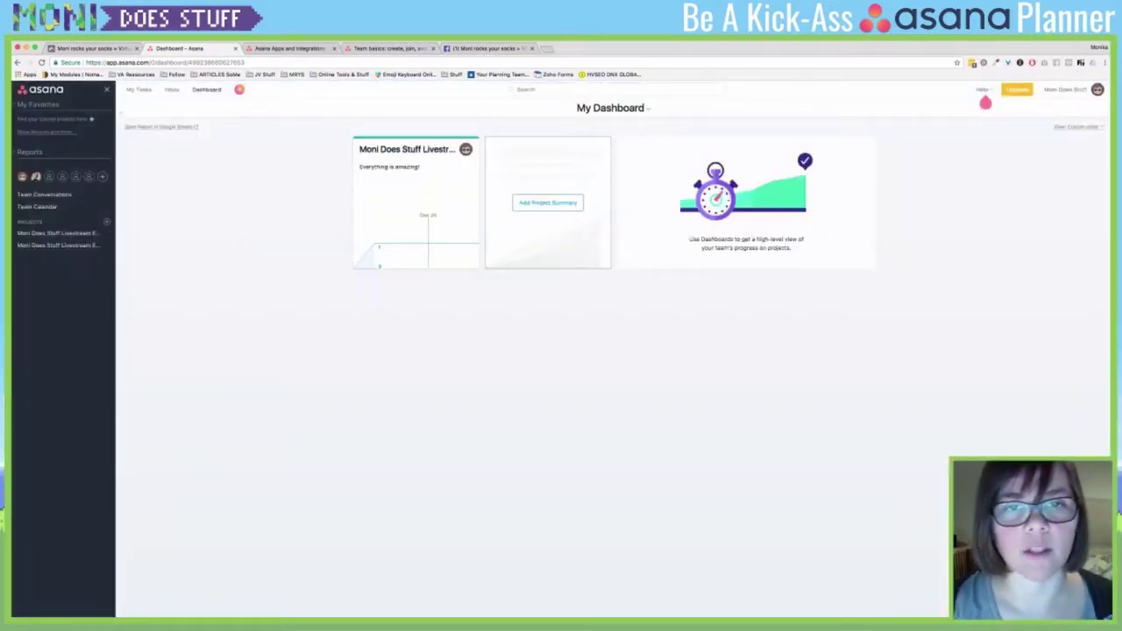
{"action": "left_click", "coordinate": [547, 203]}
{"action": "type", "text": "Moni Does Stuff Livestream E"}
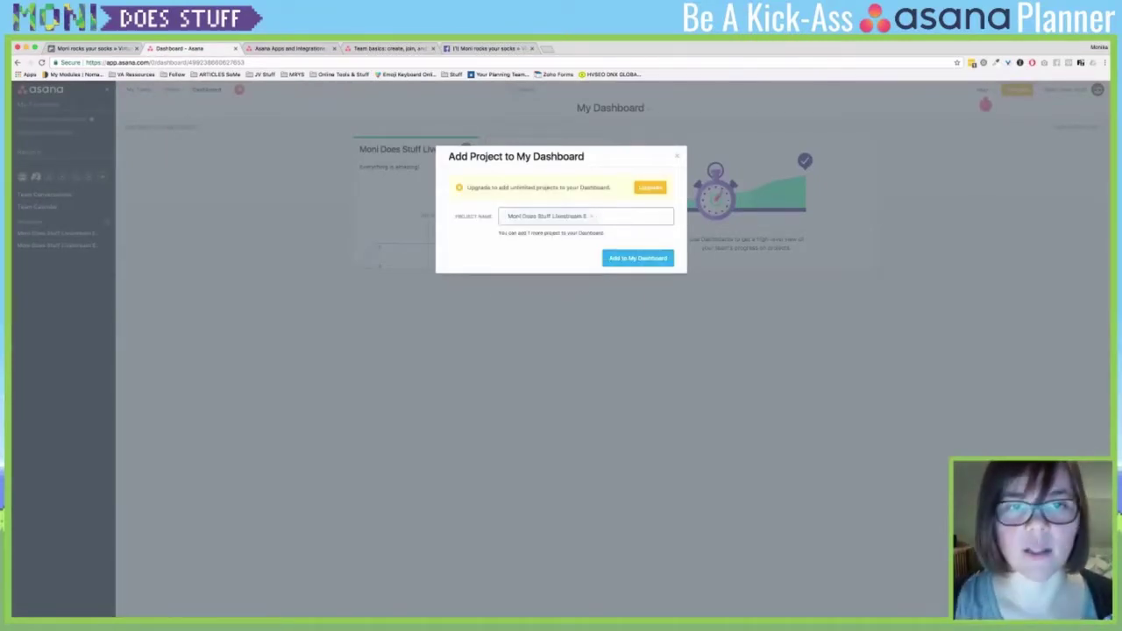
{"action": "key", "text": "Return"}
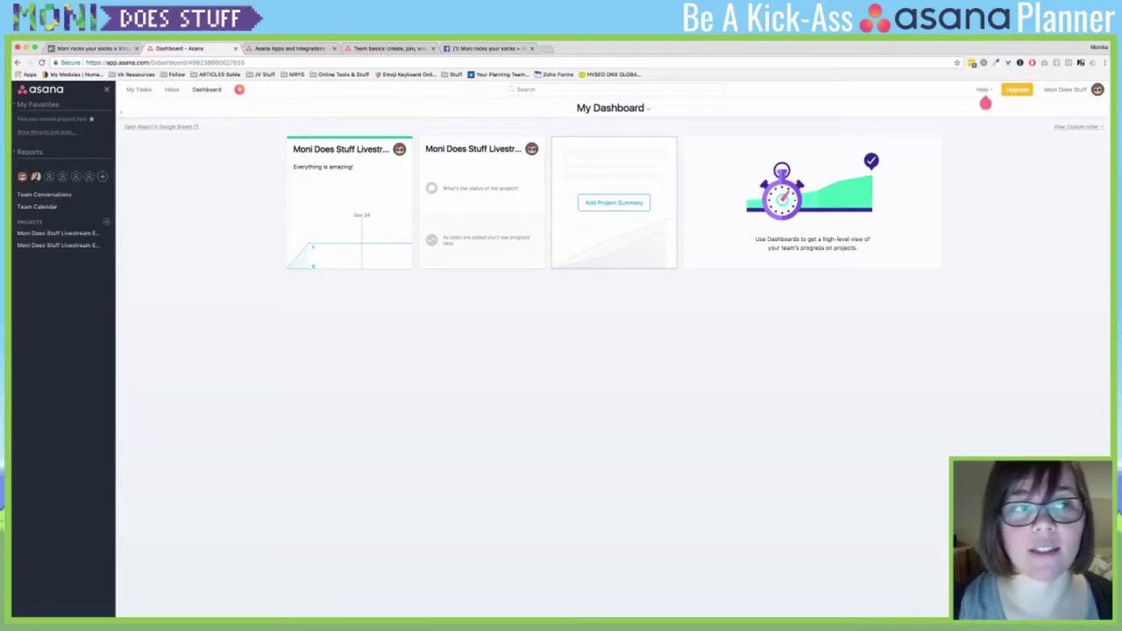
{"action": "key", "text": "Tab+i"}
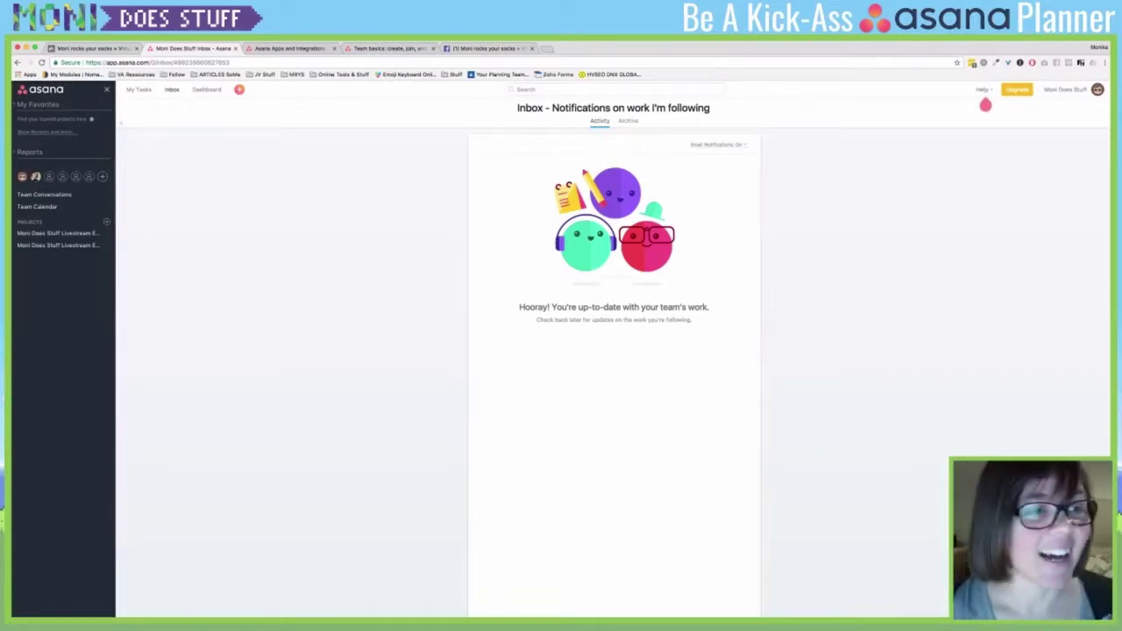
- View the Episode 3 project's Conversations and List, then start a new project
{"action": "left_click", "coordinate": [57, 233]}
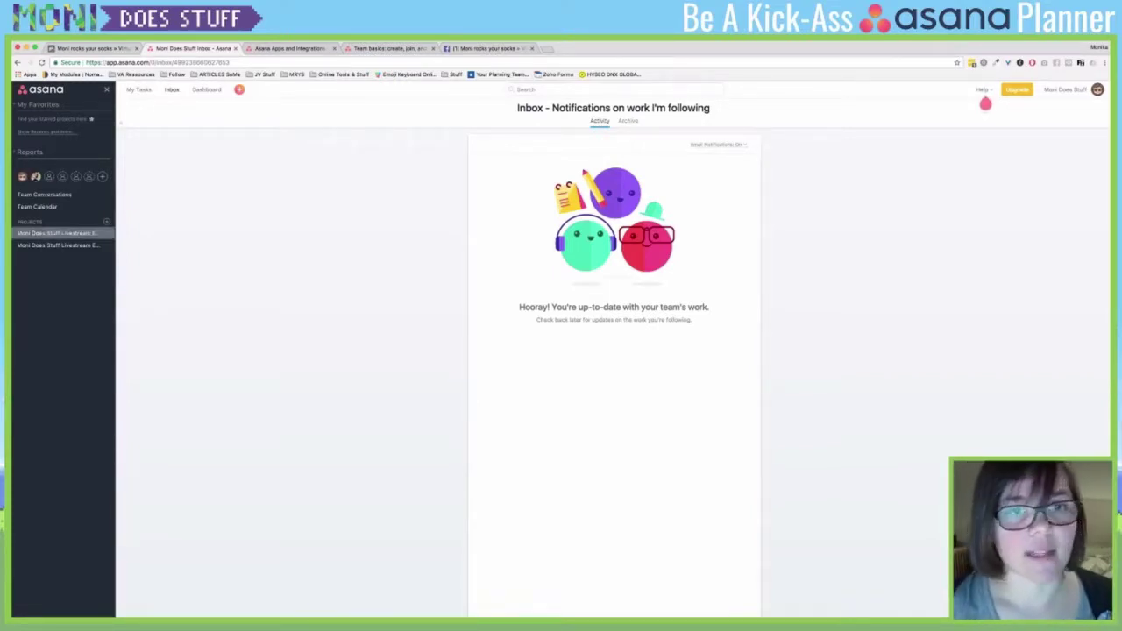
{"action": "left_click", "coordinate": [572, 120]}
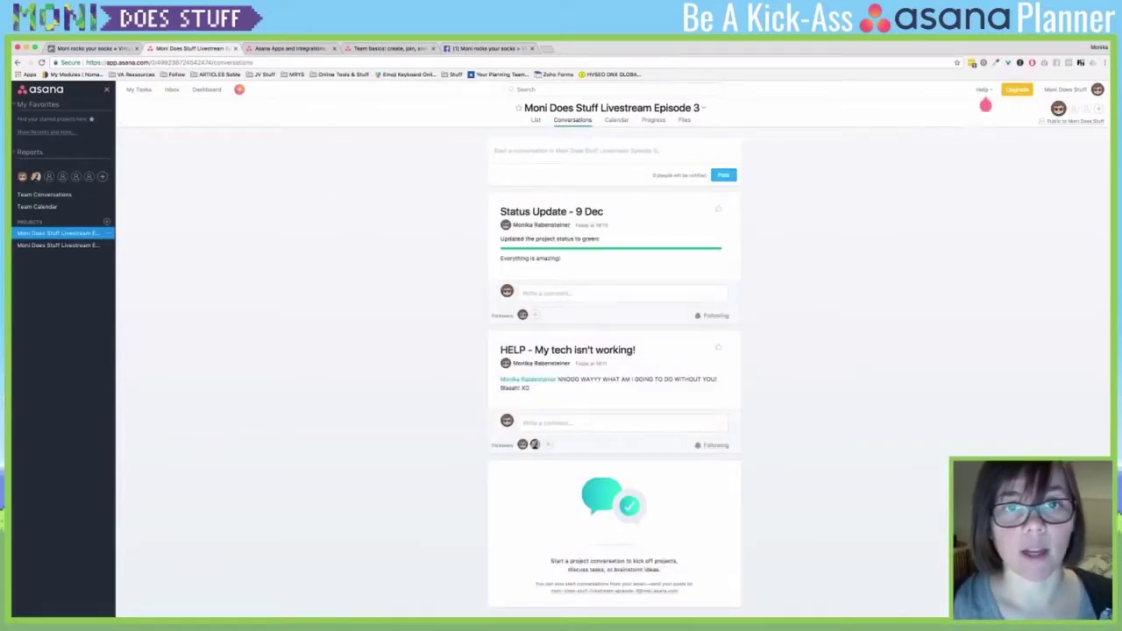
{"action": "left_click", "coordinate": [88, 233]}
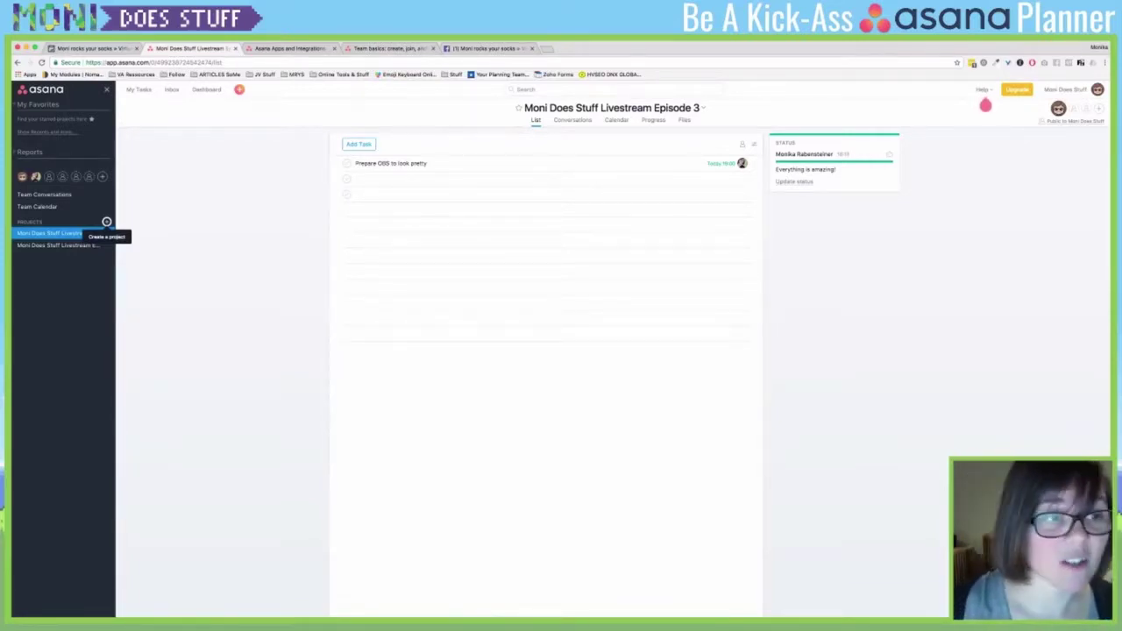
{"action": "left_click", "coordinate": [106, 222]}
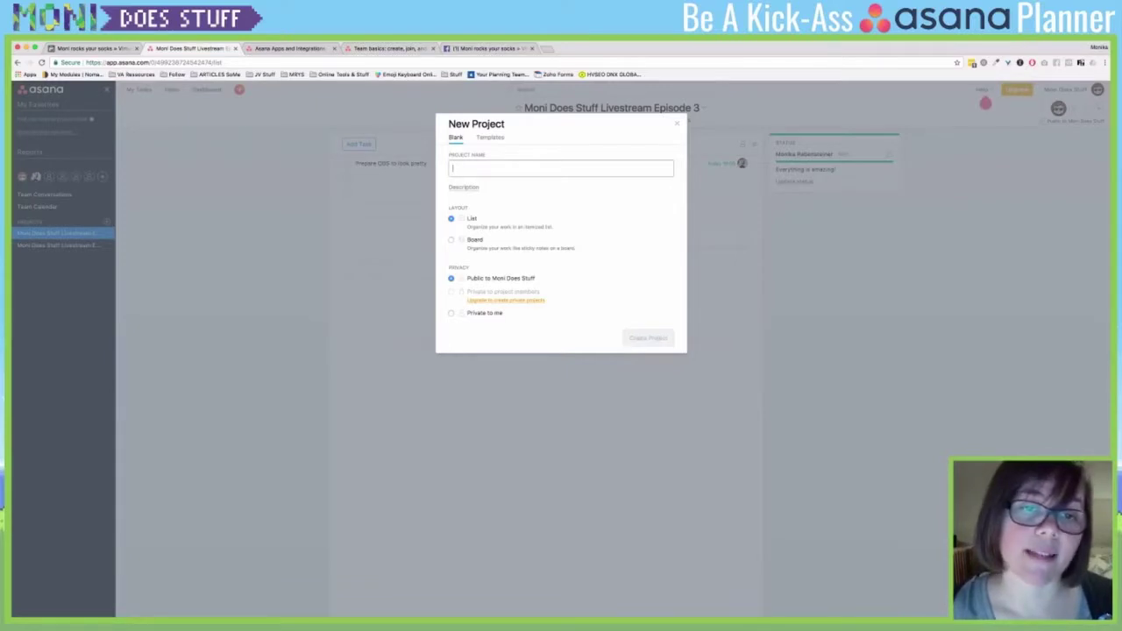
- Give the new Board-layout project the name 'Try the Board View' and description 'This is just a test area!'
{"action": "left_click", "coordinate": [451, 240]}
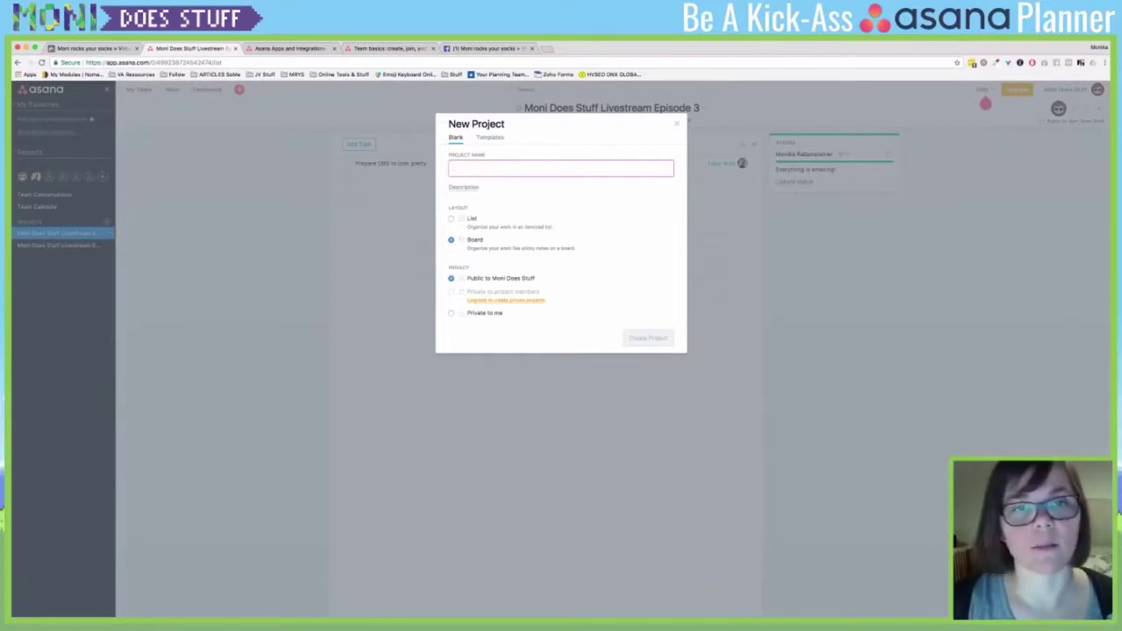
{"action": "type", "text": "Try the Board View"}
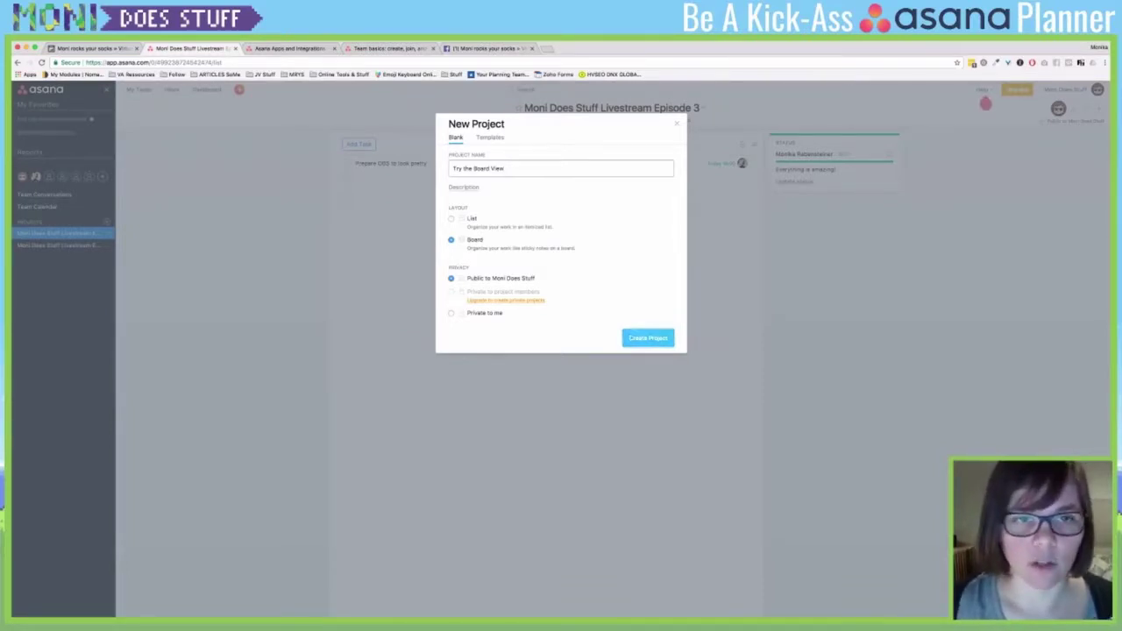
{"action": "left_click", "coordinate": [464, 187]}
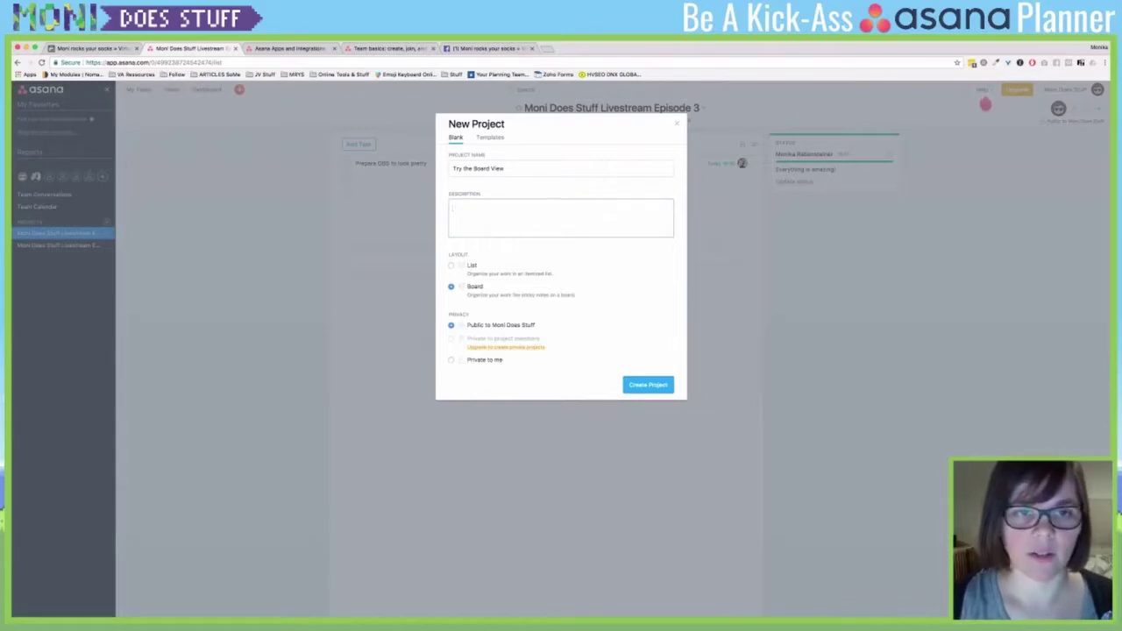
{"action": "type", "text": "This is just a tes"}
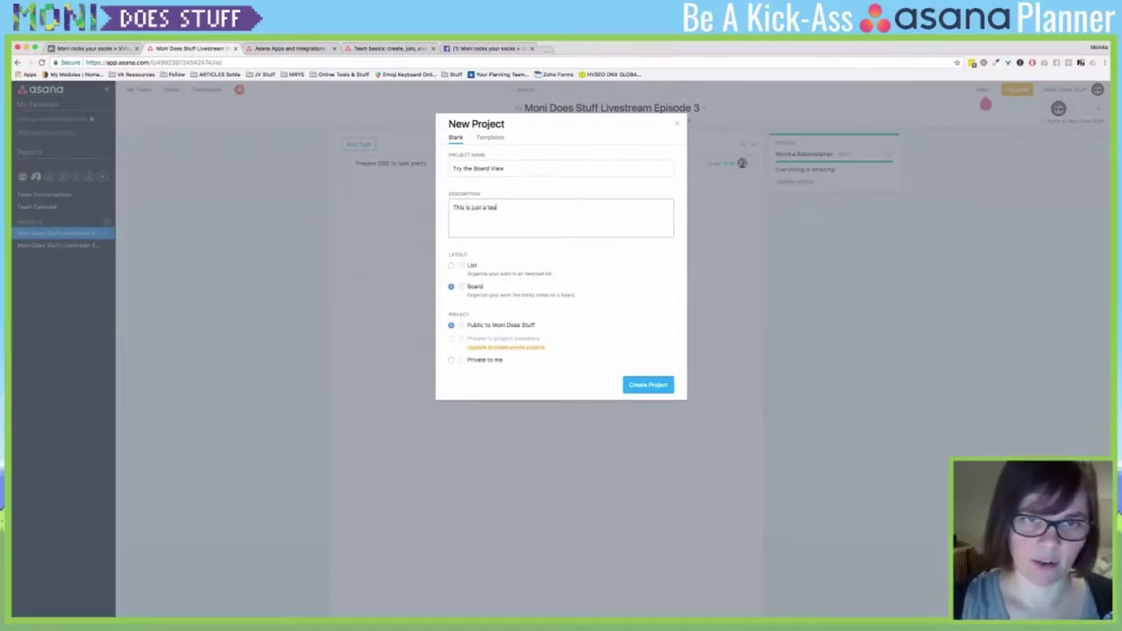
{"action": "type", "text": "t area!"}
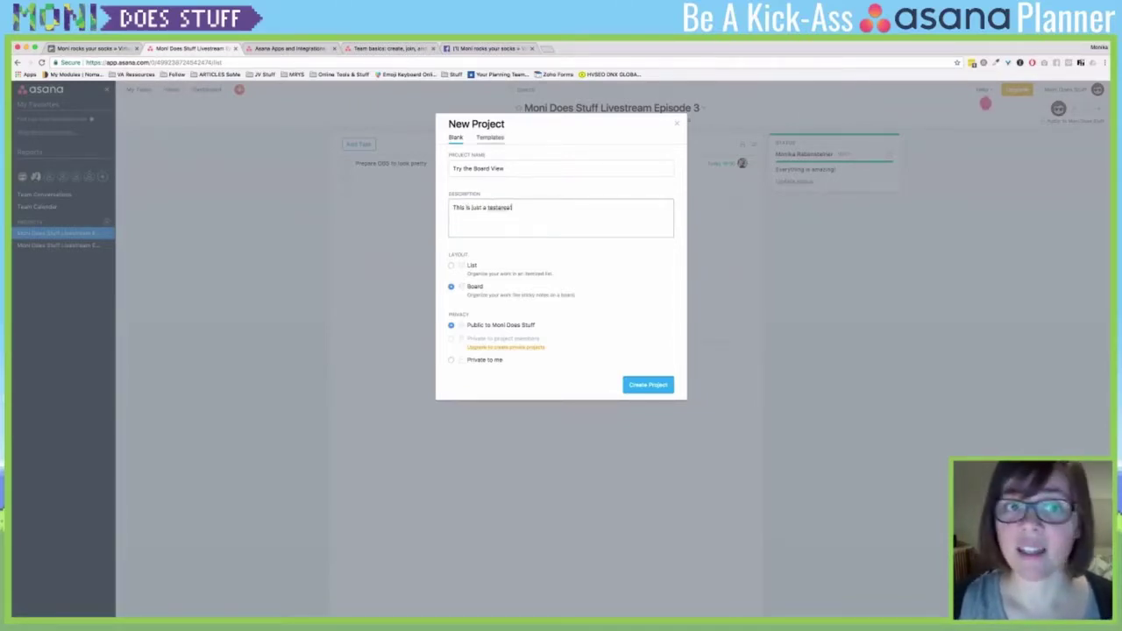
- Look through the project templates, return to Blank, and create the project
{"action": "left_click", "coordinate": [490, 138]}
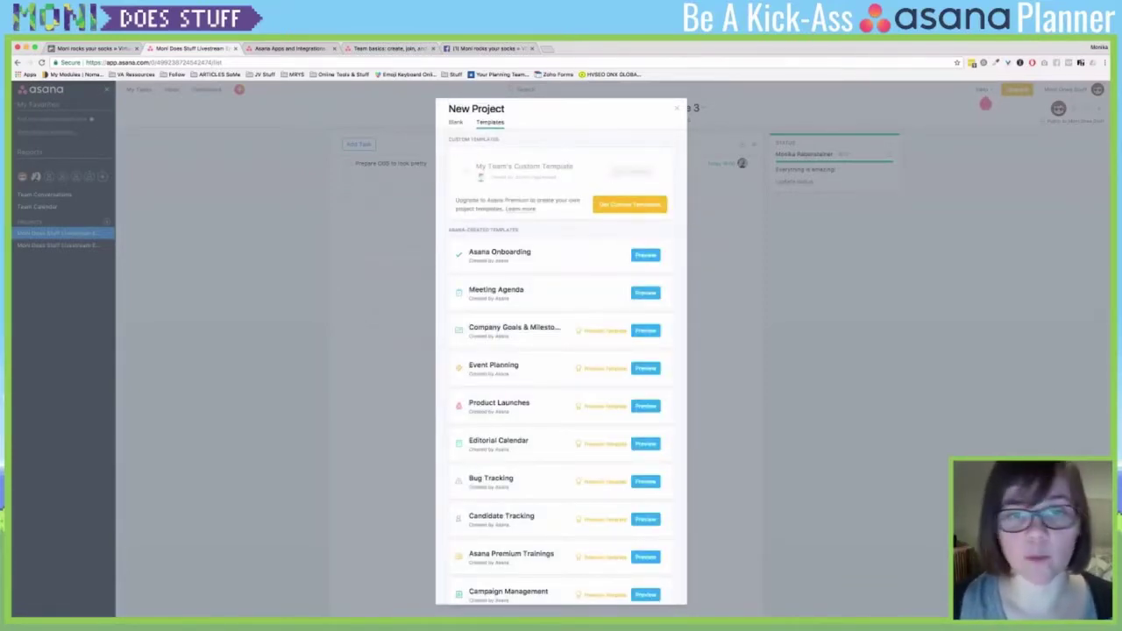
{"action": "scroll", "coordinate": [561, 351], "scroll_direction": "down", "scroll_amount": 1}
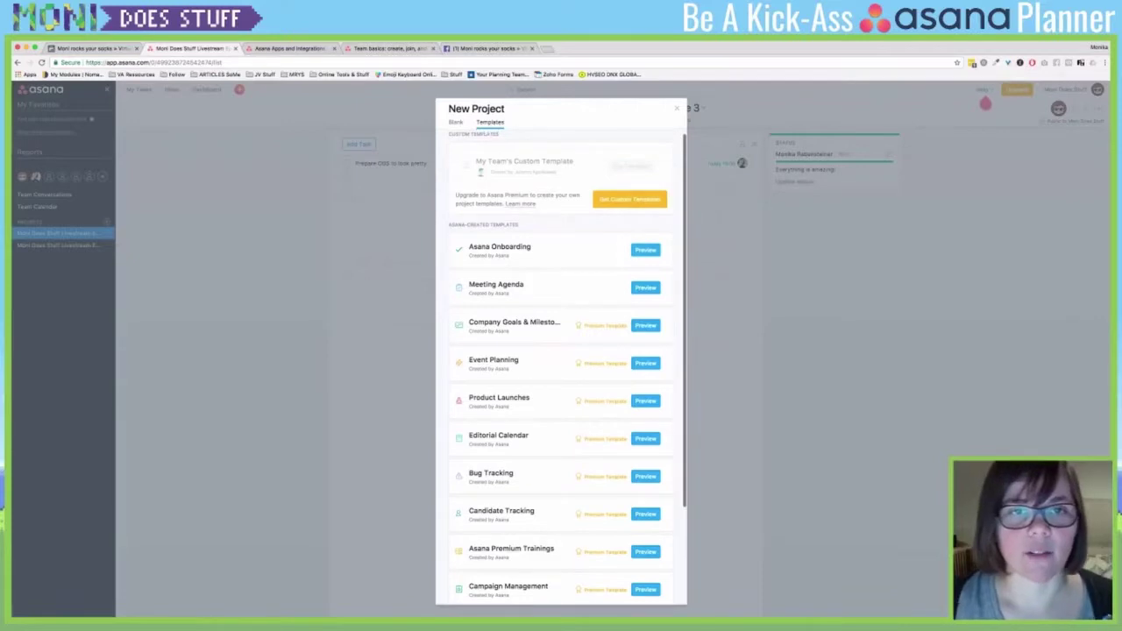
{"action": "left_click", "coordinate": [455, 122]}
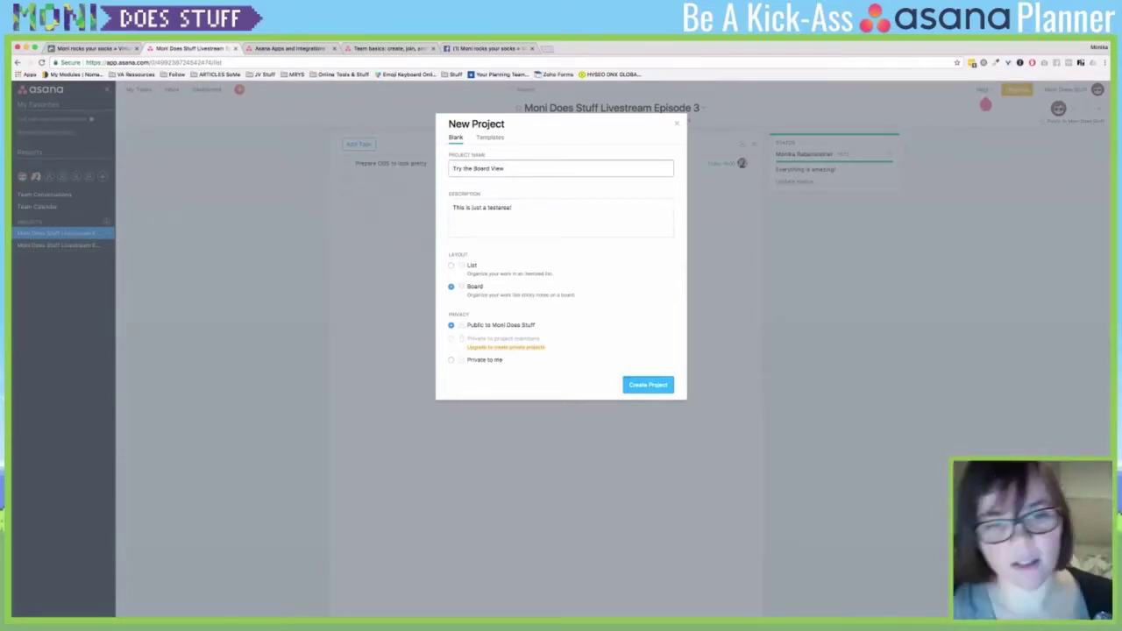
{"action": "left_click", "coordinate": [648, 385]}
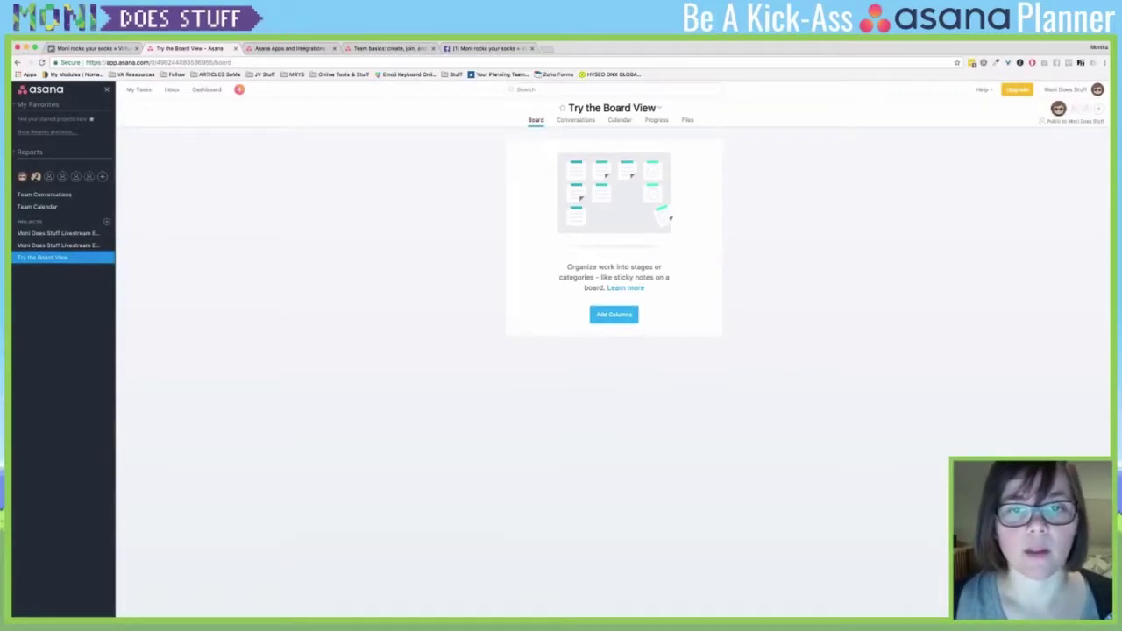
- Start adding a first column on the empty Try the Board View board
{"action": "left_click", "coordinate": [613, 314]}
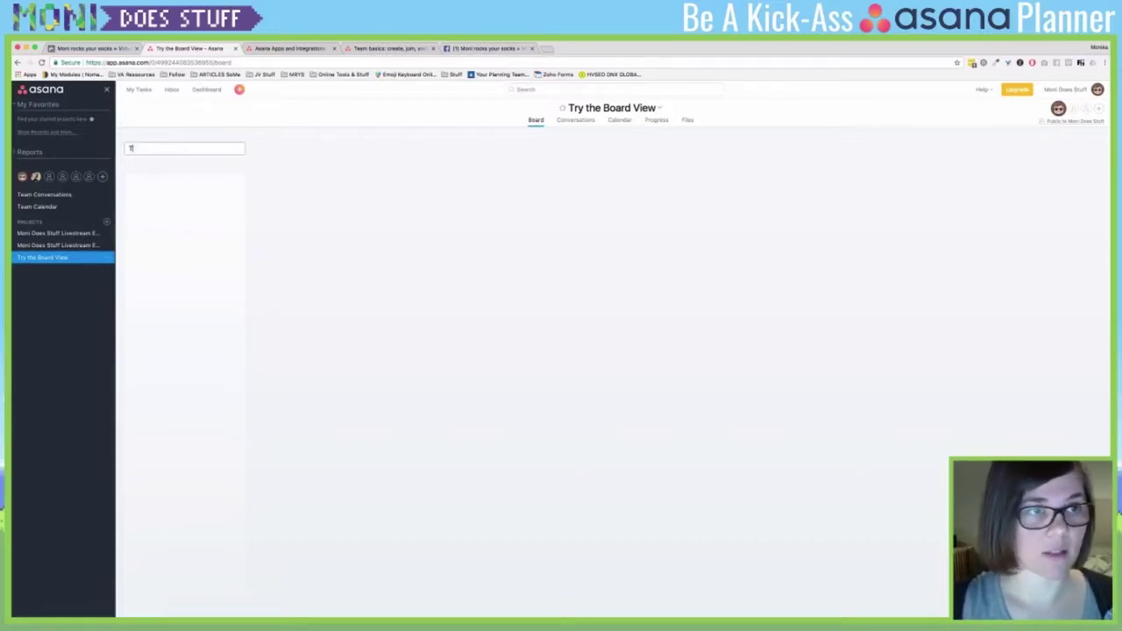
- Create board columns 'Testcolum' and 'Tomorrow is Sunday!'
{"action": "type", "text": "Testcolum"}
{"action": "key", "text": "Return"}
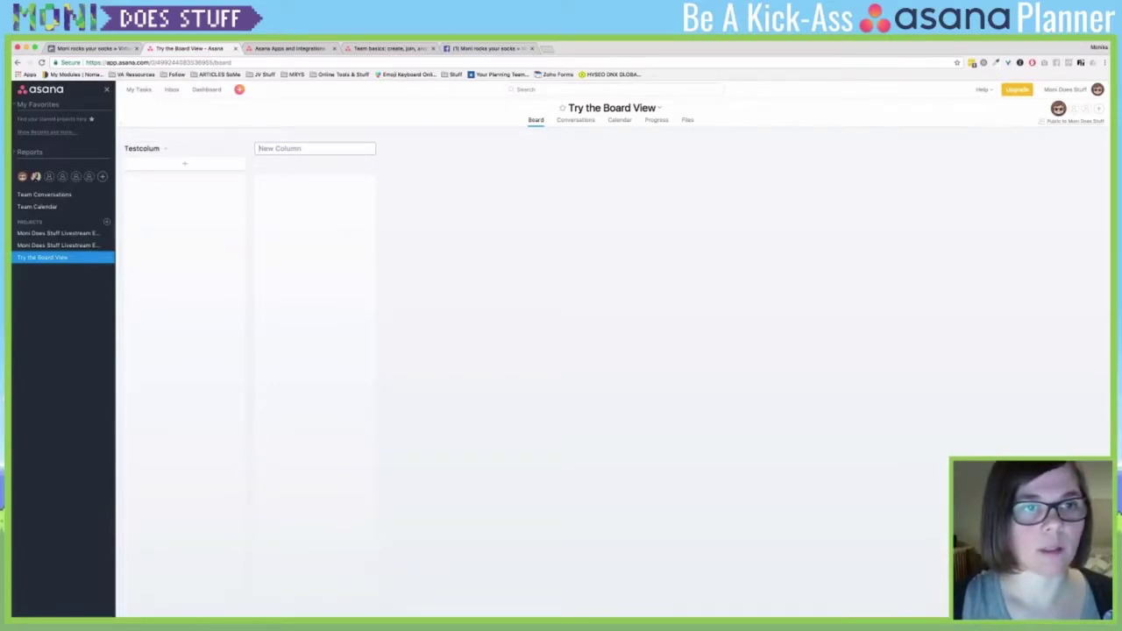
{"action": "type", "text": "Tomorrow s"}
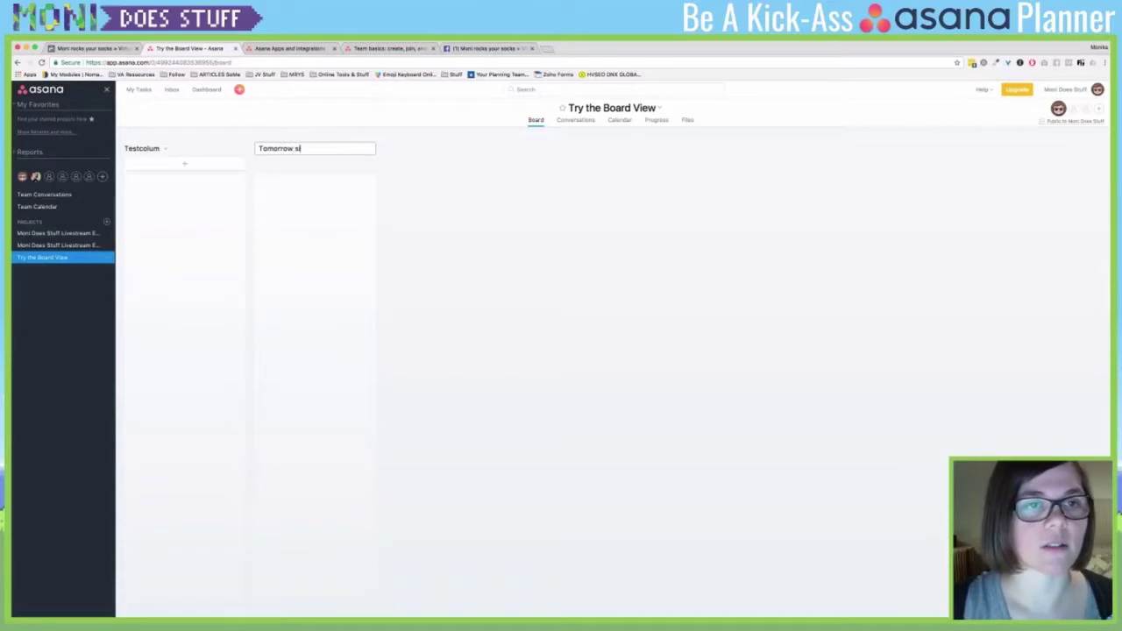
{"action": "key", "text": "BackSpace"}
{"action": "type", "text": "is SUnday"}
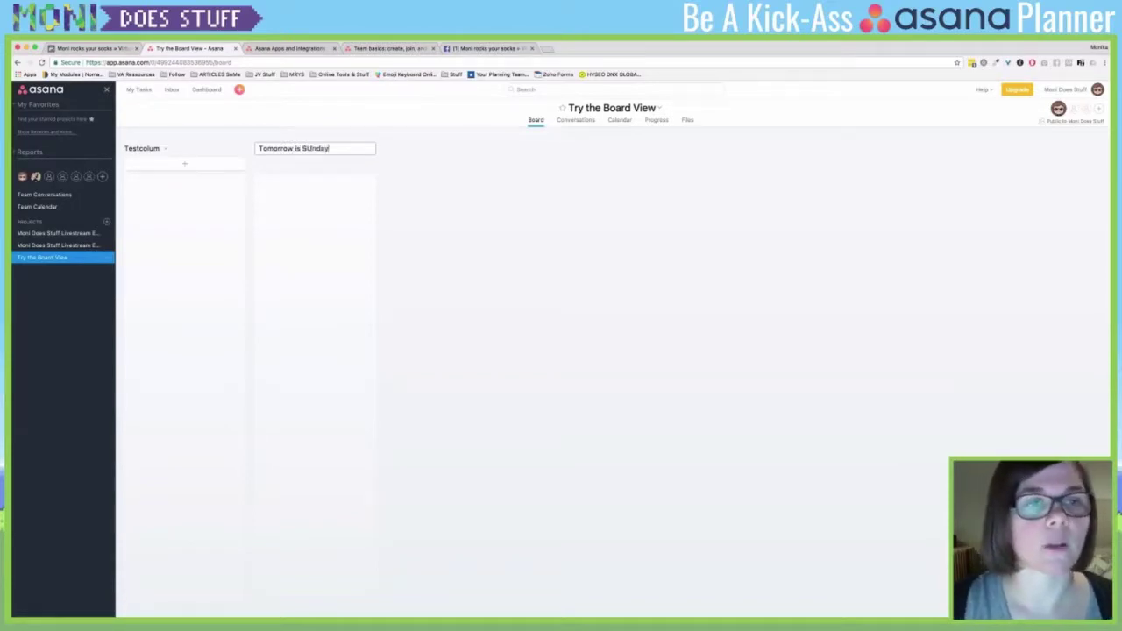
{"action": "key", "text": "BackSpace"}
{"action": "key", "text": "BackSpace"}
{"action": "key", "text": "BackSpace"}
{"action": "key", "text": "BackSpace"}
{"action": "key", "text": "BackSpace"}
{"action": "type", "text": "unday!"}
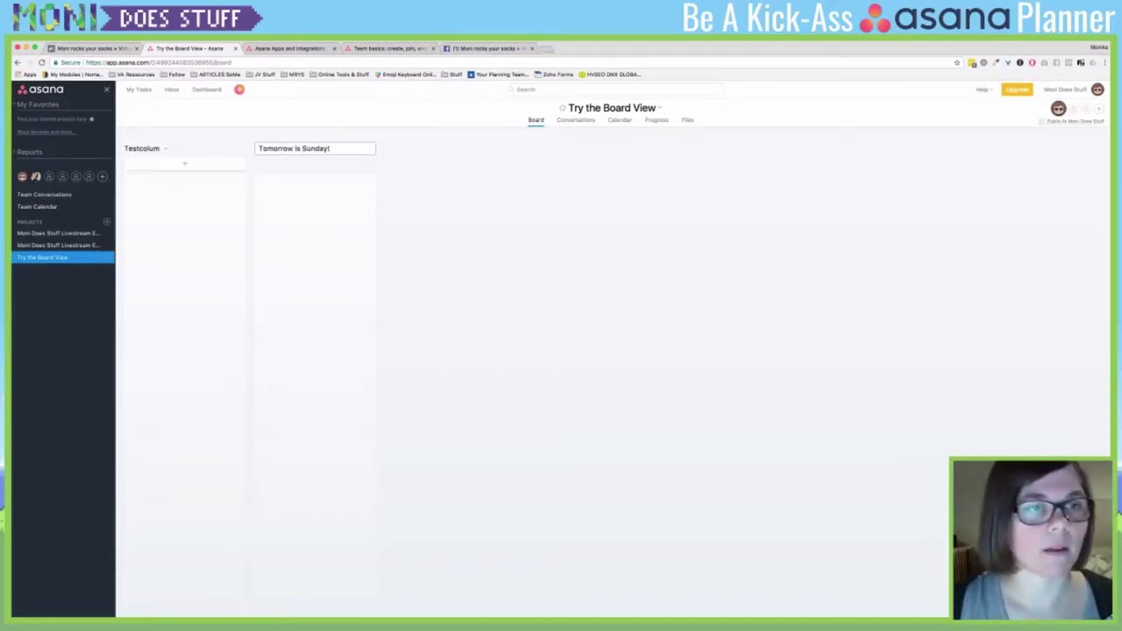
{"action": "key", "text": "Return"}
{"action": "key", "text": "Escape"}
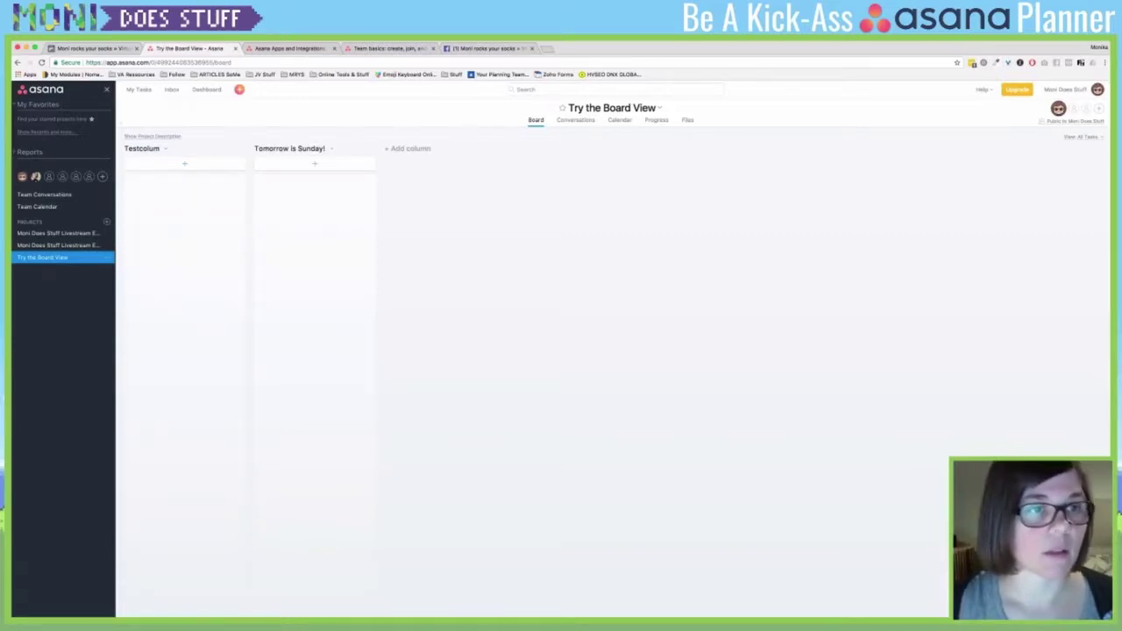
- Add the card 'This is a testthingy' under Testcolum and open its details
{"action": "left_click", "coordinate": [184, 164]}
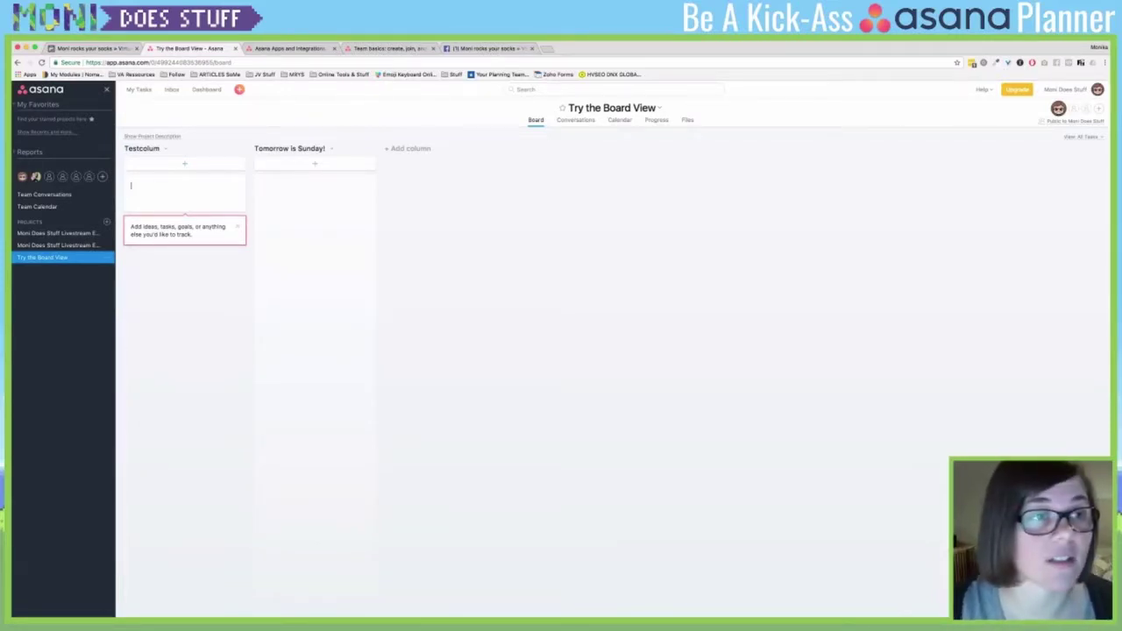
{"action": "type", "text": "This is a"}
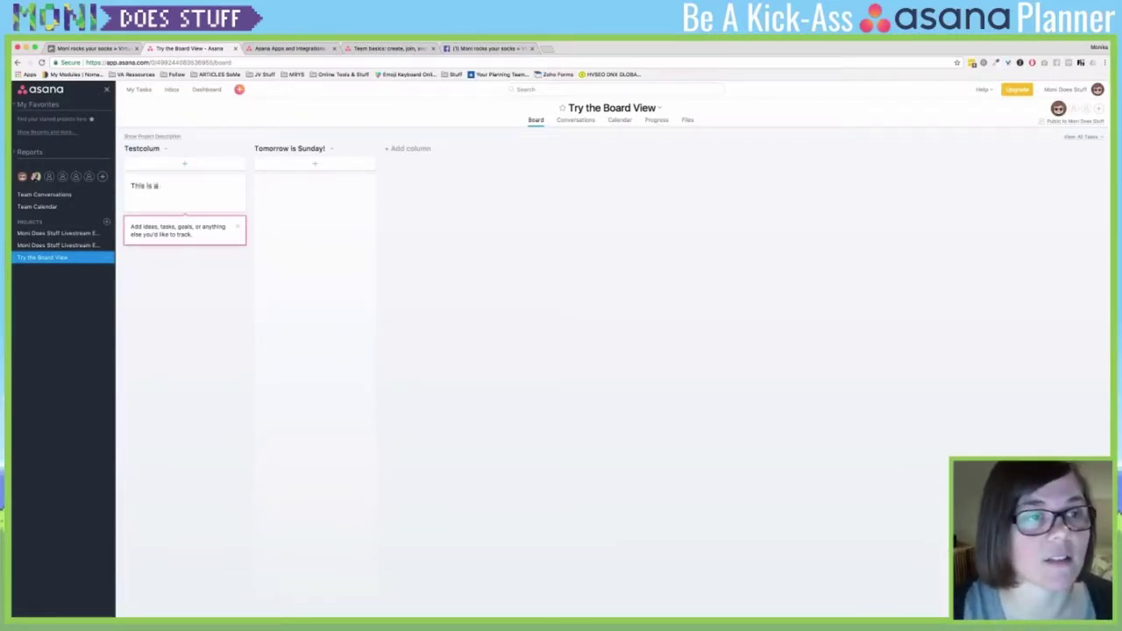
{"action": "type", "text": " testthingy"}
{"action": "key", "text": "Return"}
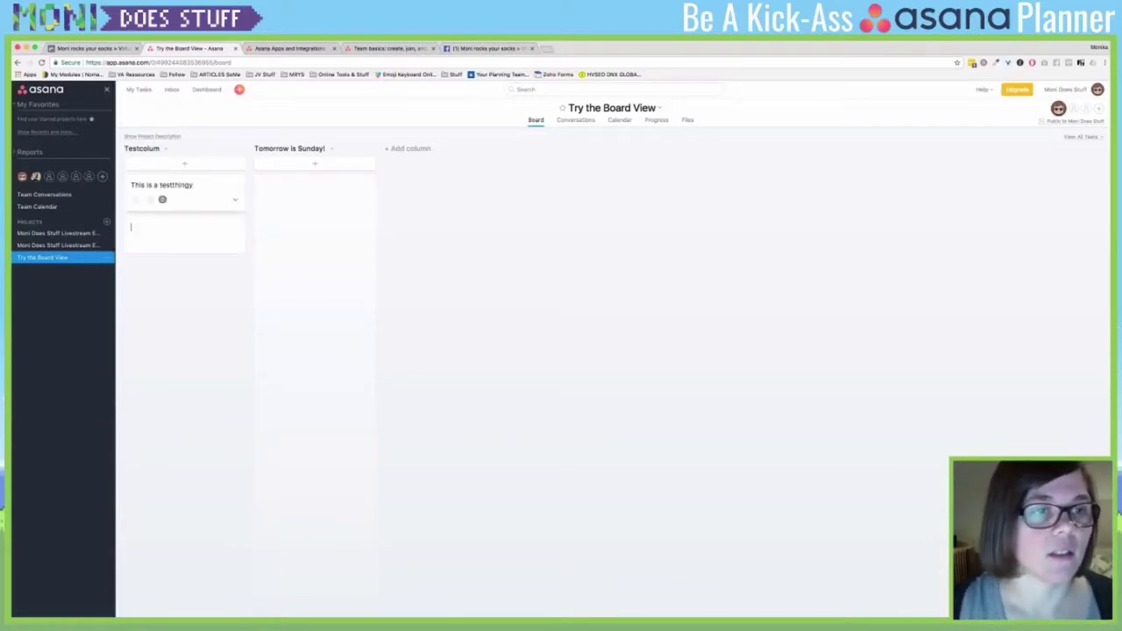
{"action": "key", "text": "Escape"}
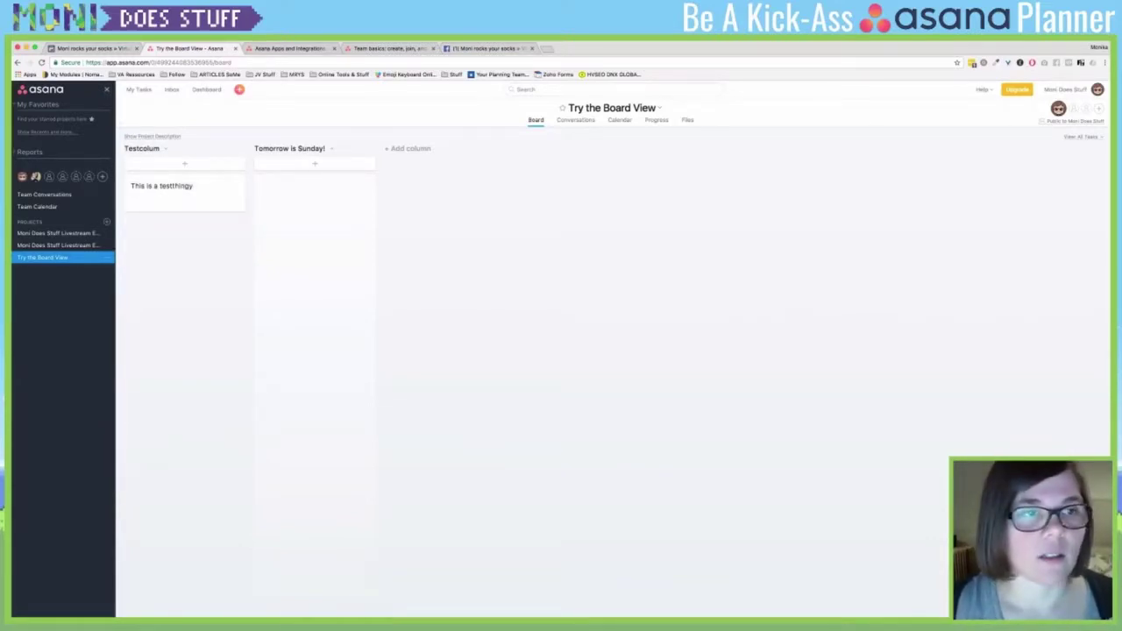
{"action": "left_click", "coordinate": [175, 185]}
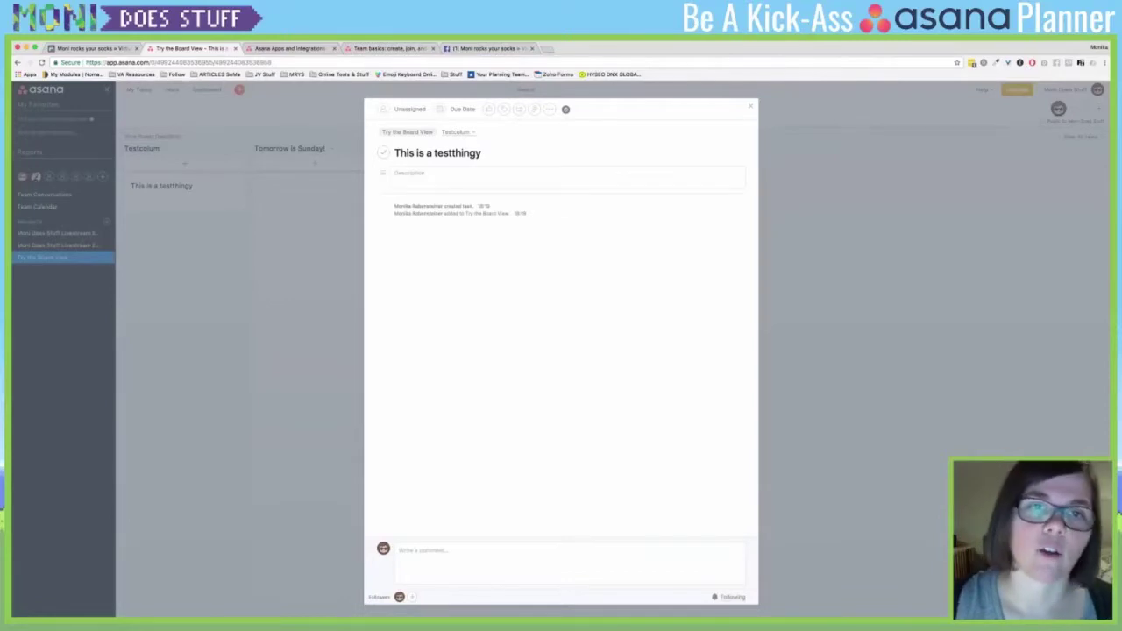
- Assign 'This is a testthingy' to yourself, due 24 December, and open its '...' actions menu
{"action": "key", "text": "Tab"}
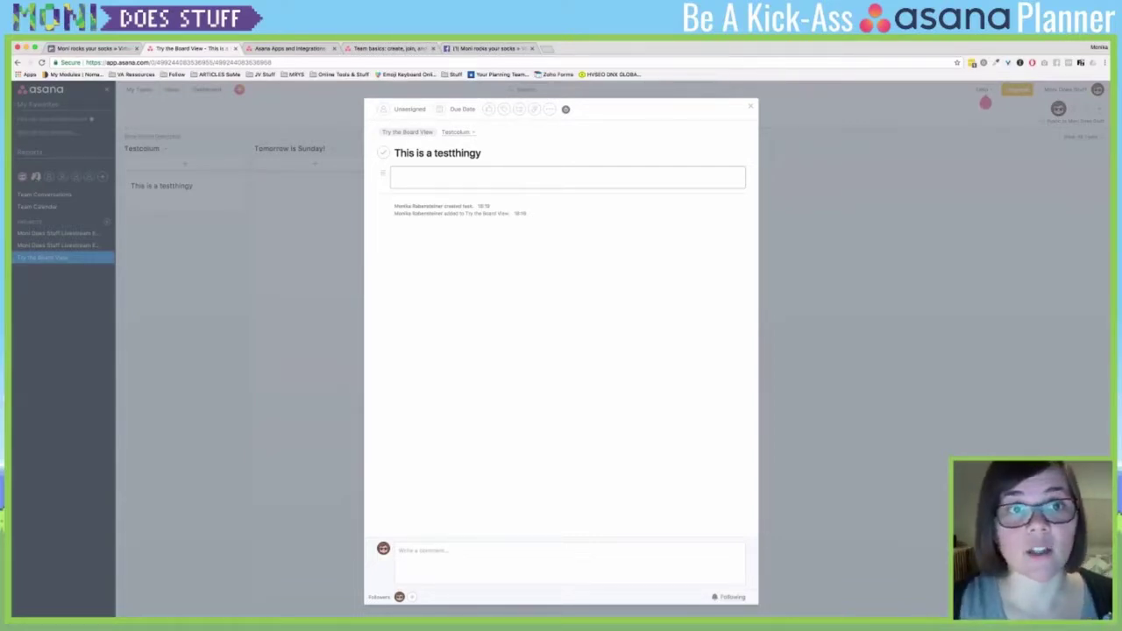
{"action": "key", "text": "Tab+a"}
{"action": "key", "text": "Down"}
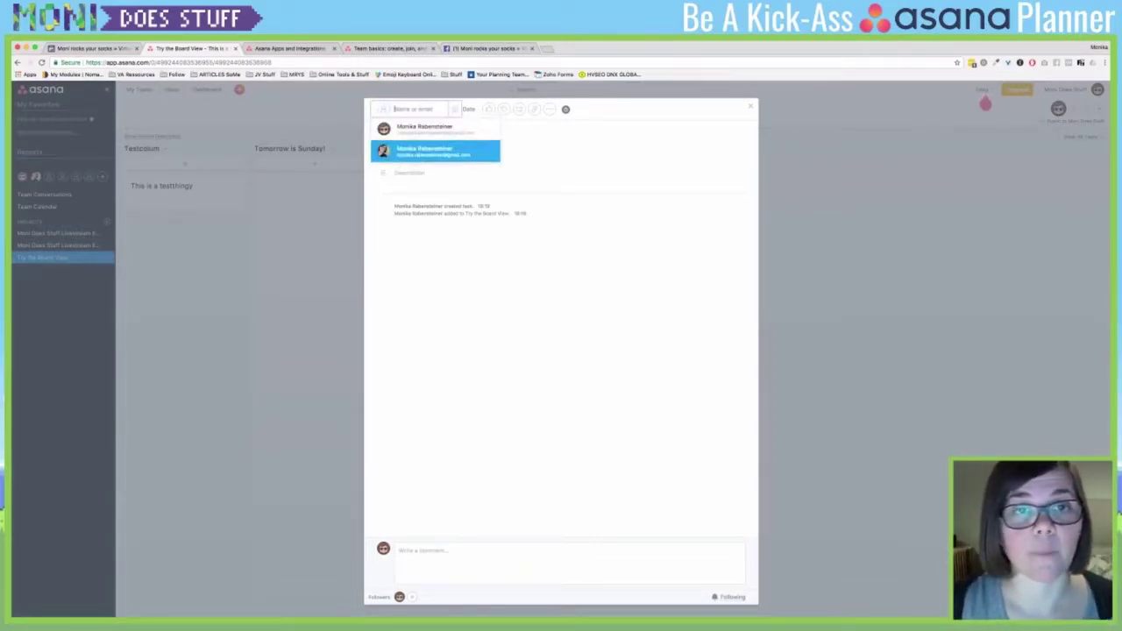
{"action": "key", "text": "Return"}
{"action": "key", "text": "Tab"}
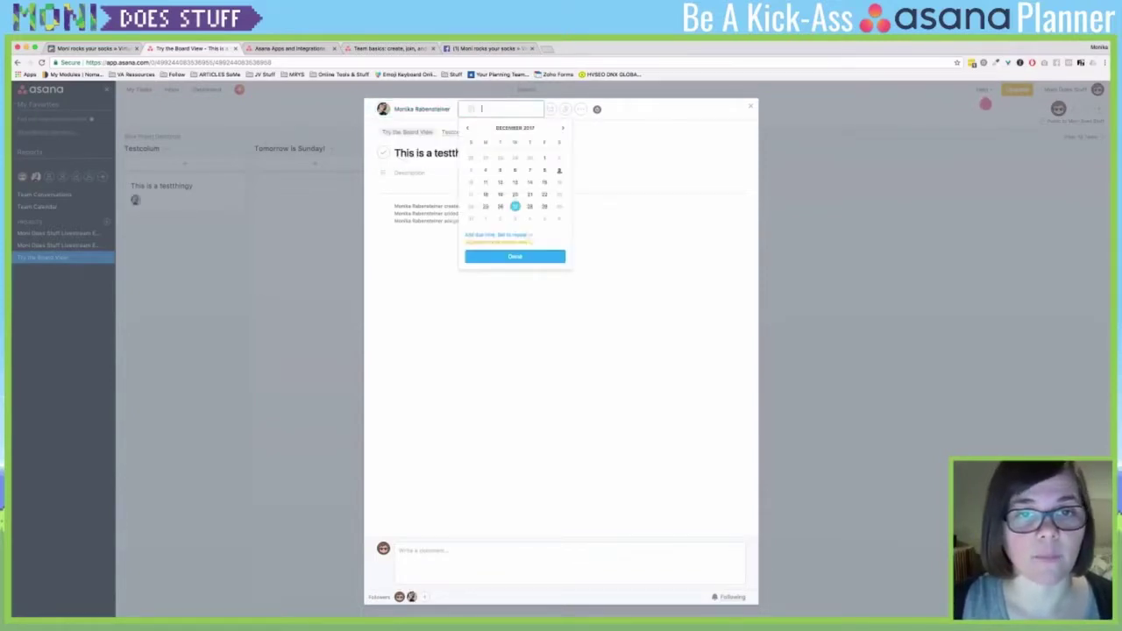
{"action": "left_click", "coordinate": [471, 206]}
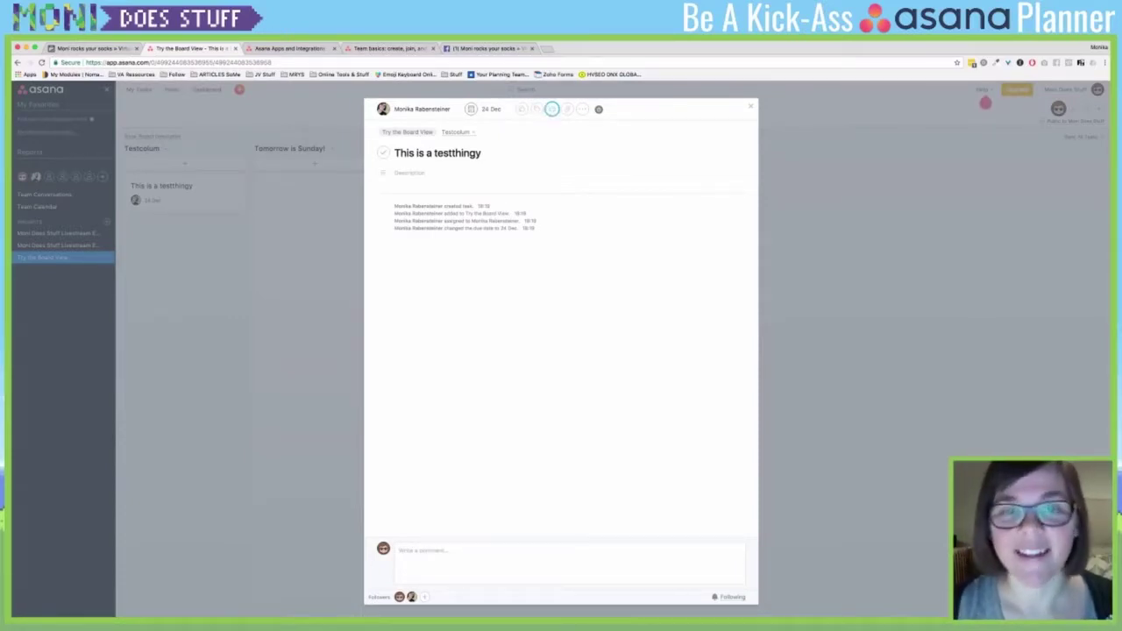
{"action": "left_click", "coordinate": [582, 108]}
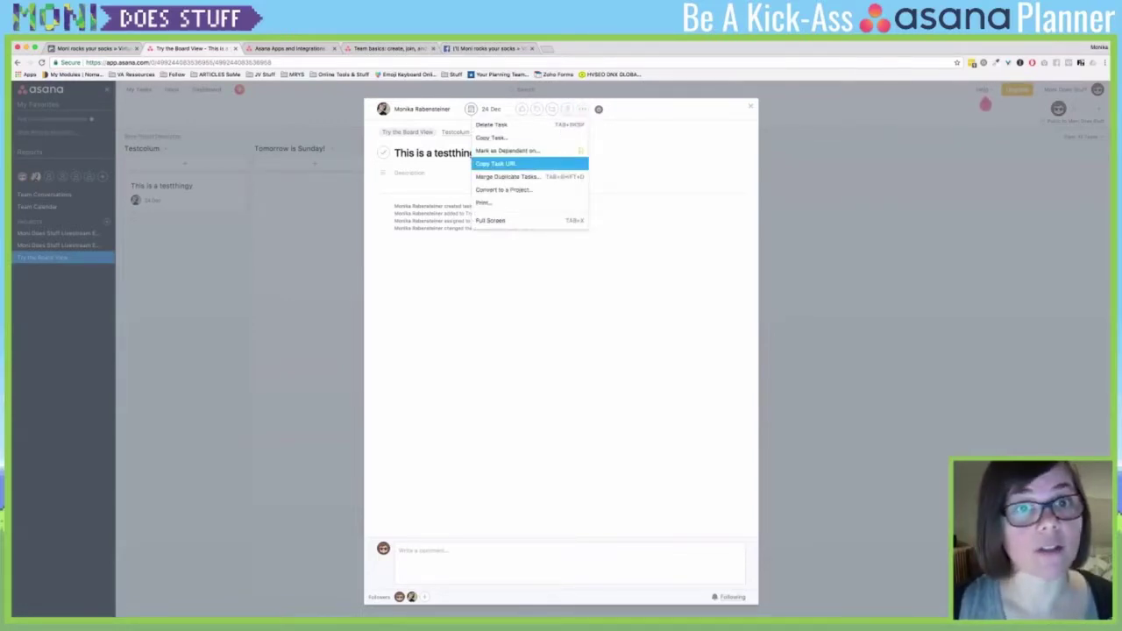
- Copy the task URL, load it in a new browser tab, then cycle back through the tabs
{"action": "left_click", "coordinate": [504, 164]}
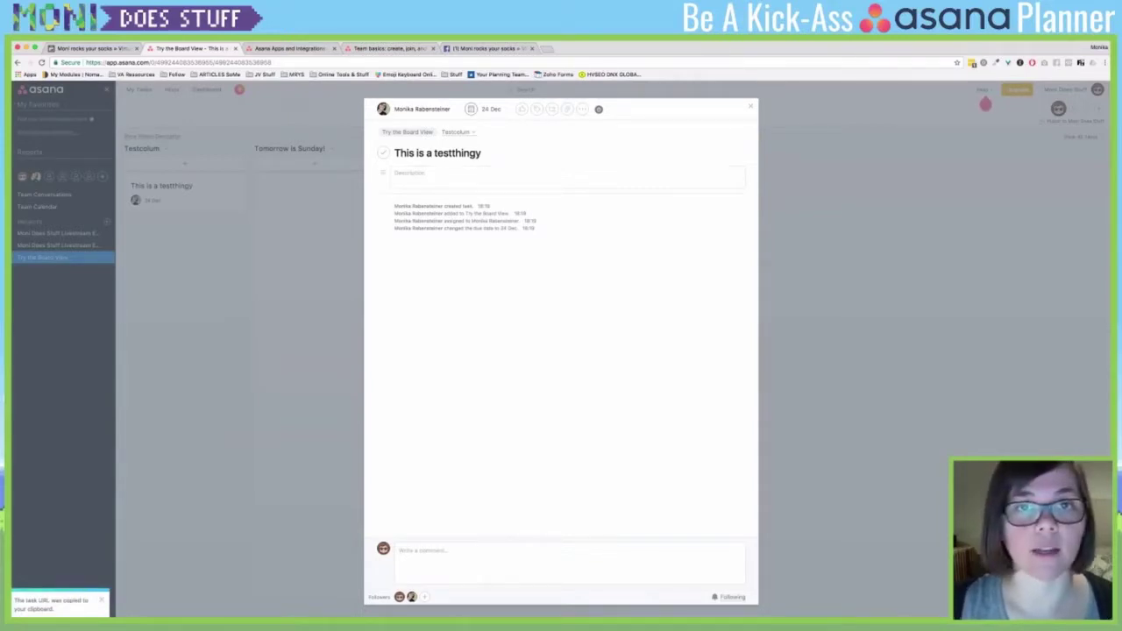
{"action": "key", "text": "super+t"}
{"action": "key", "text": "super+v"}
{"action": "key", "text": "Return"}
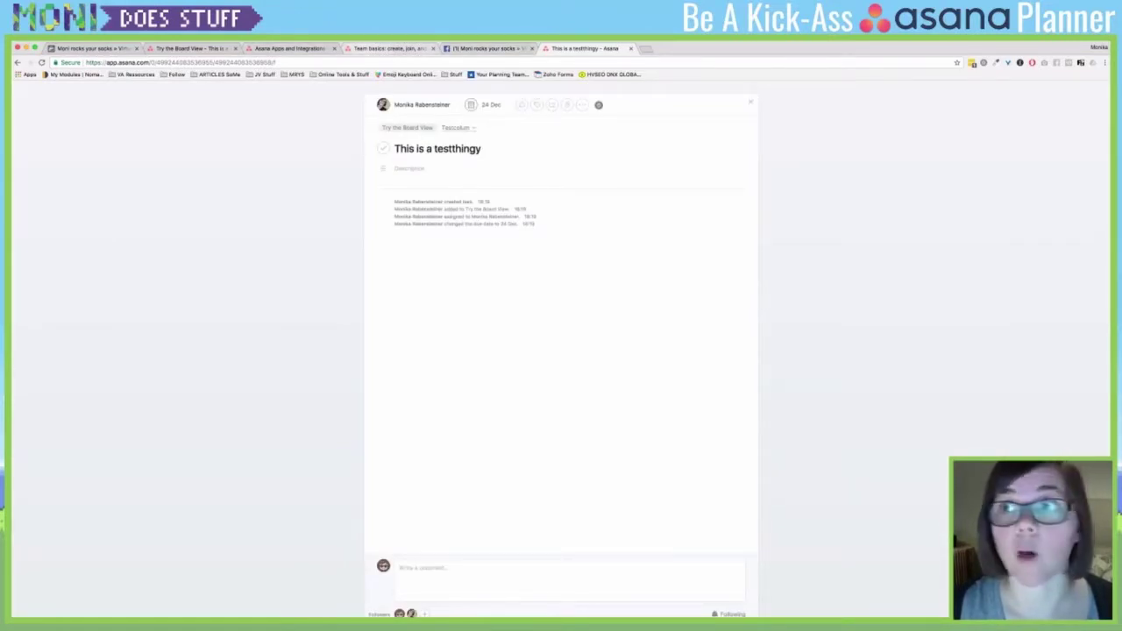
{"action": "key", "text": "ctrl+shift+Tab"}
{"action": "key", "text": "ctrl+shift+Tab"}
{"action": "key", "text": "ctrl+shift+Tab"}
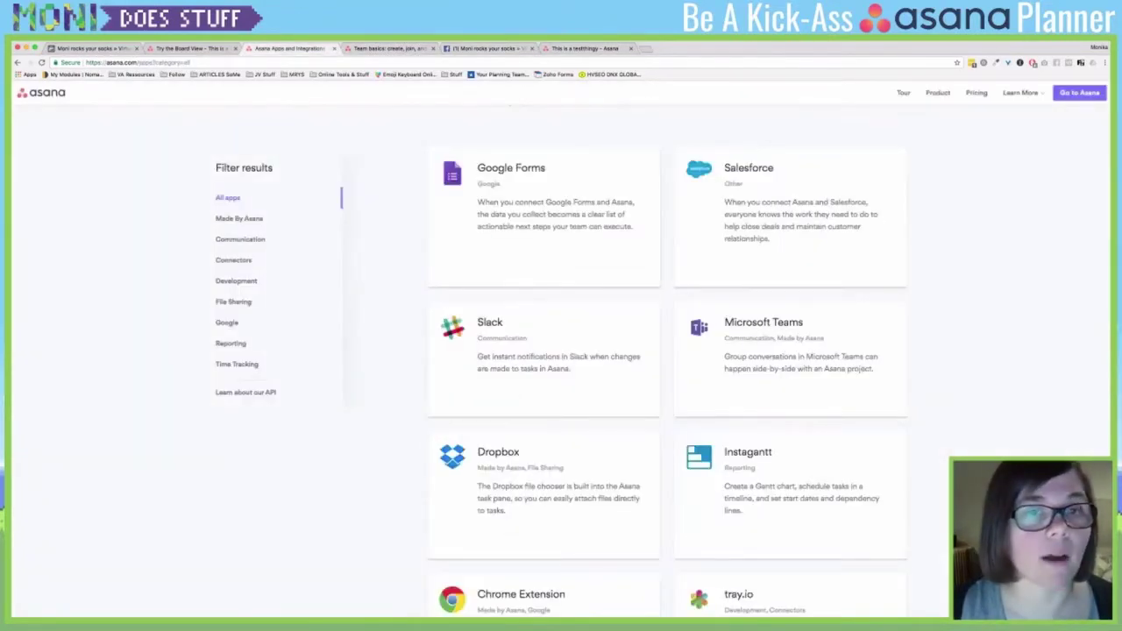
{"action": "key", "text": "ctrl+shift+Tab"}
- Write the description 'Descriptionasdfasdf' and add the subtask 'I am a subtask'
{"action": "left_click", "coordinate": [396, 174]}
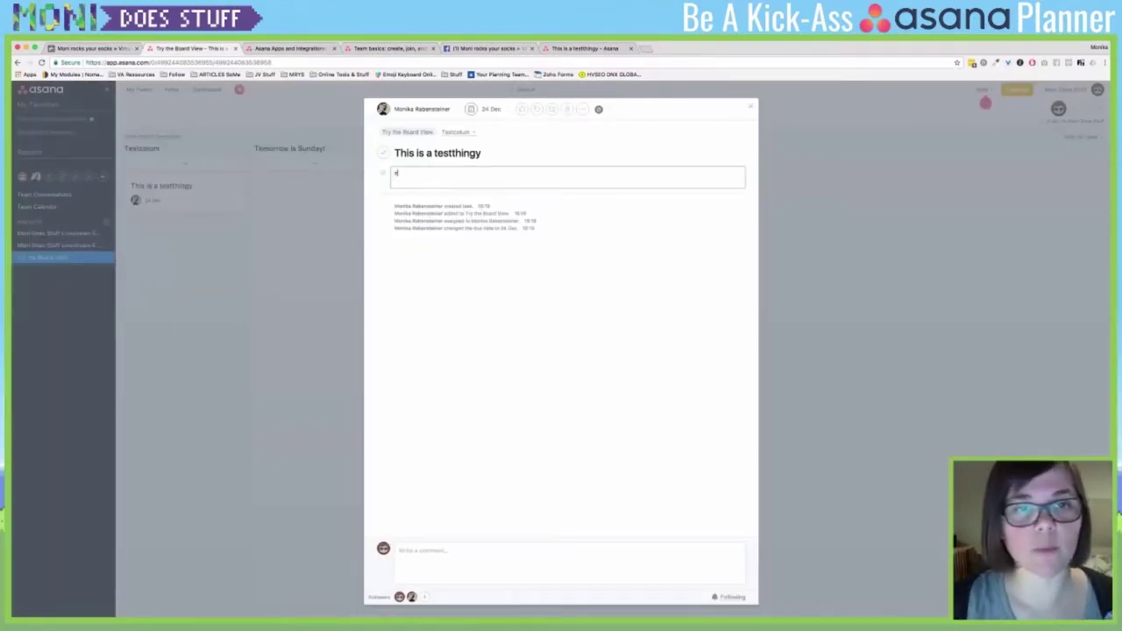
{"action": "type", "text": "Descrip"}
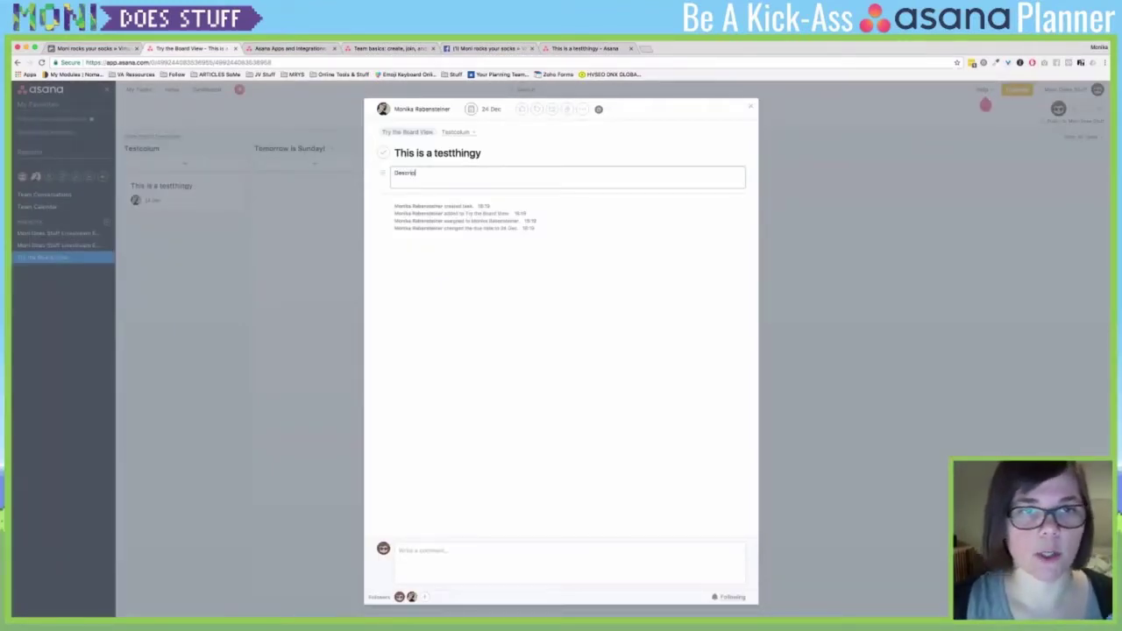
{"action": "type", "text": "tion"}
{"action": "type", "text": "asdfasdf"}
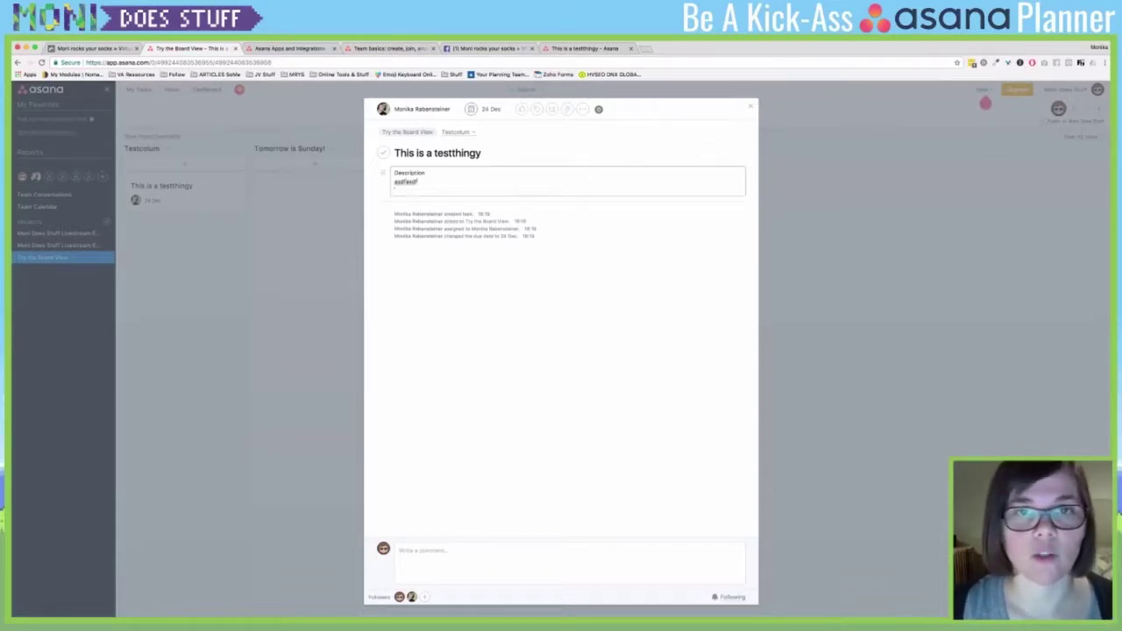
{"action": "left_click", "coordinate": [552, 108]}
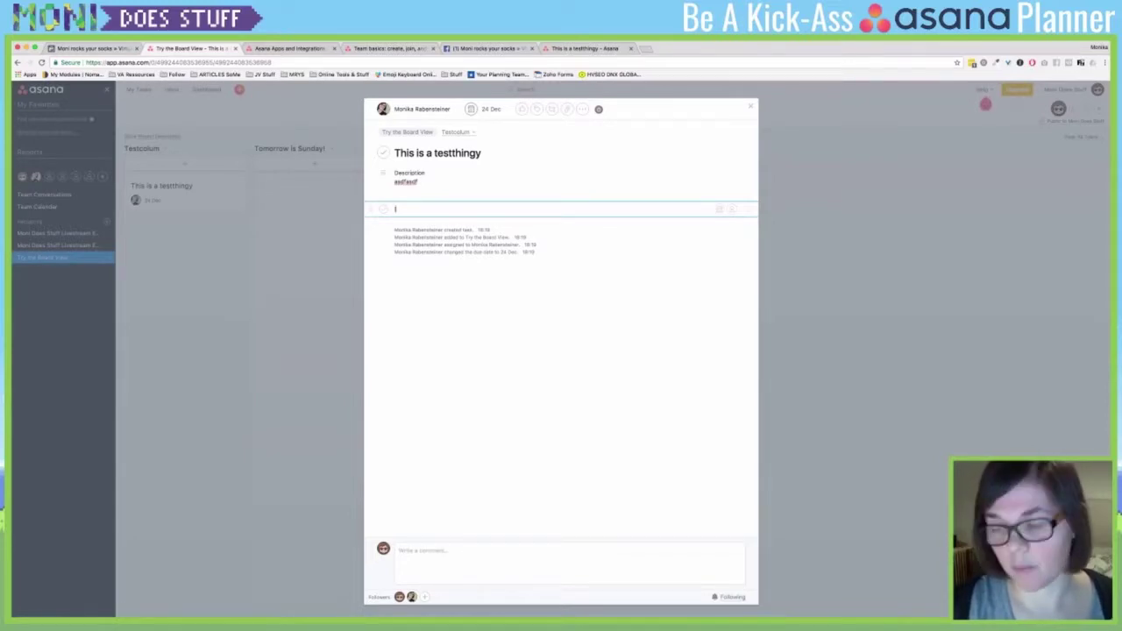
{"action": "type", "text": "I am a subtask"}
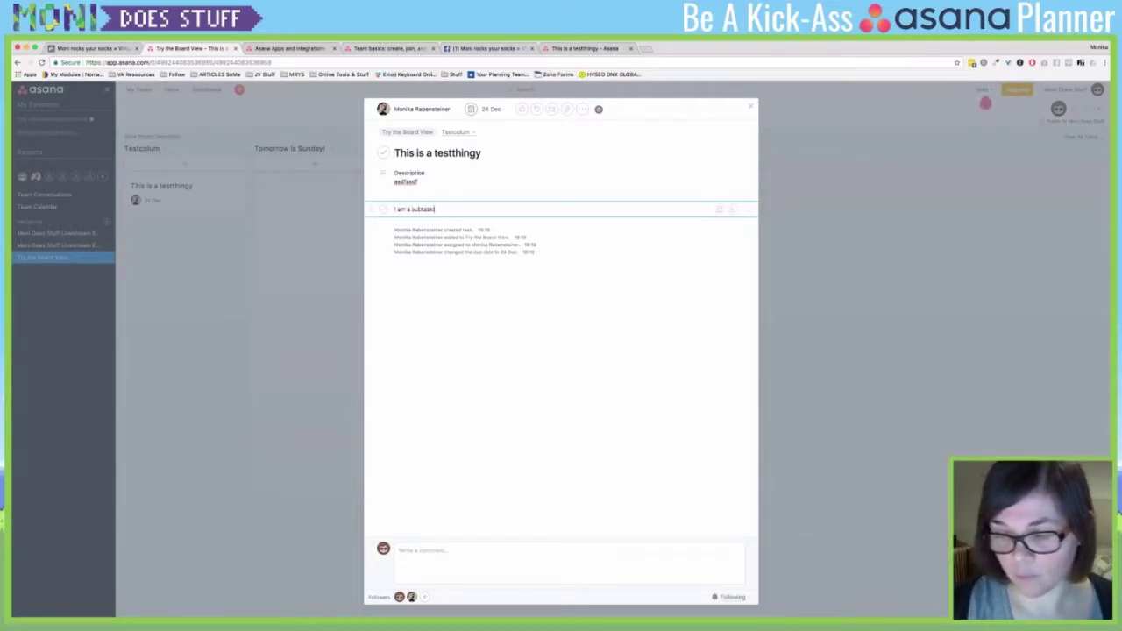
{"action": "key", "text": "Return"}
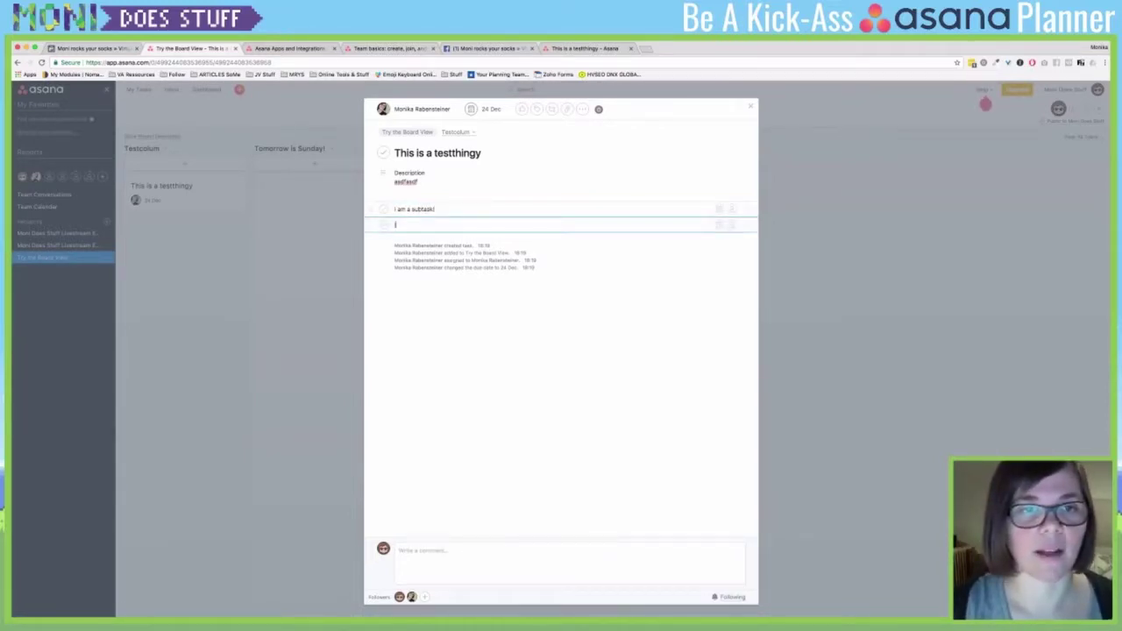
- Add the second subtask 'I am another subtask!', then close and reopen the task
{"action": "type", "text": "I am another subta"}
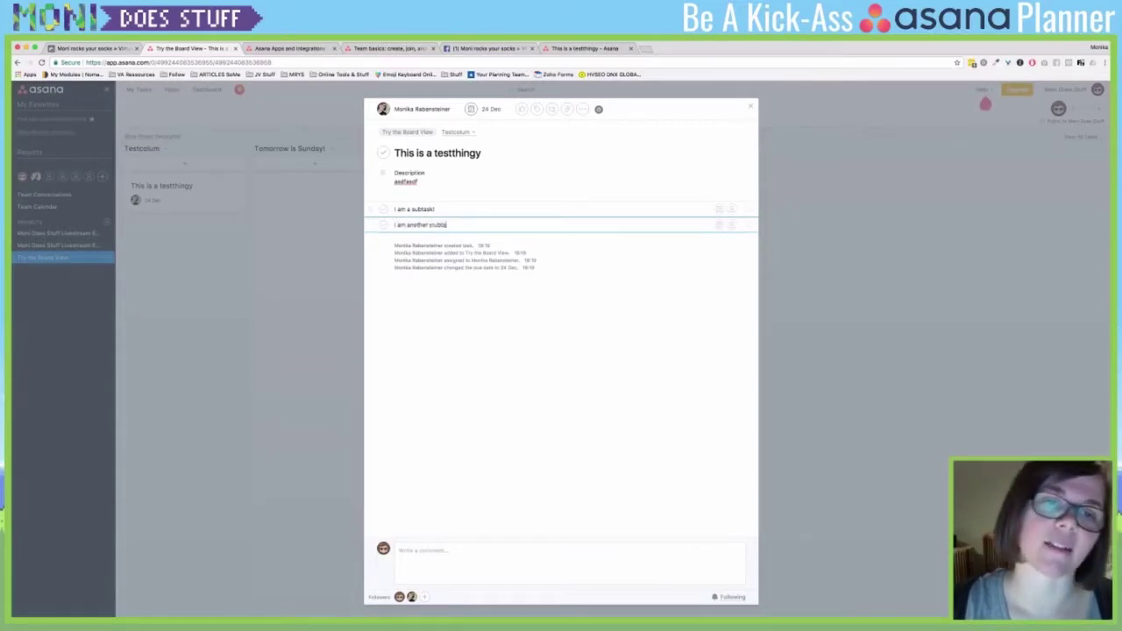
{"action": "key", "text": "BackSpace"}
{"action": "key", "text": "BackSpace"}
{"action": "key", "text": "BackSpace"}
{"action": "key", "text": "BackSpace"}
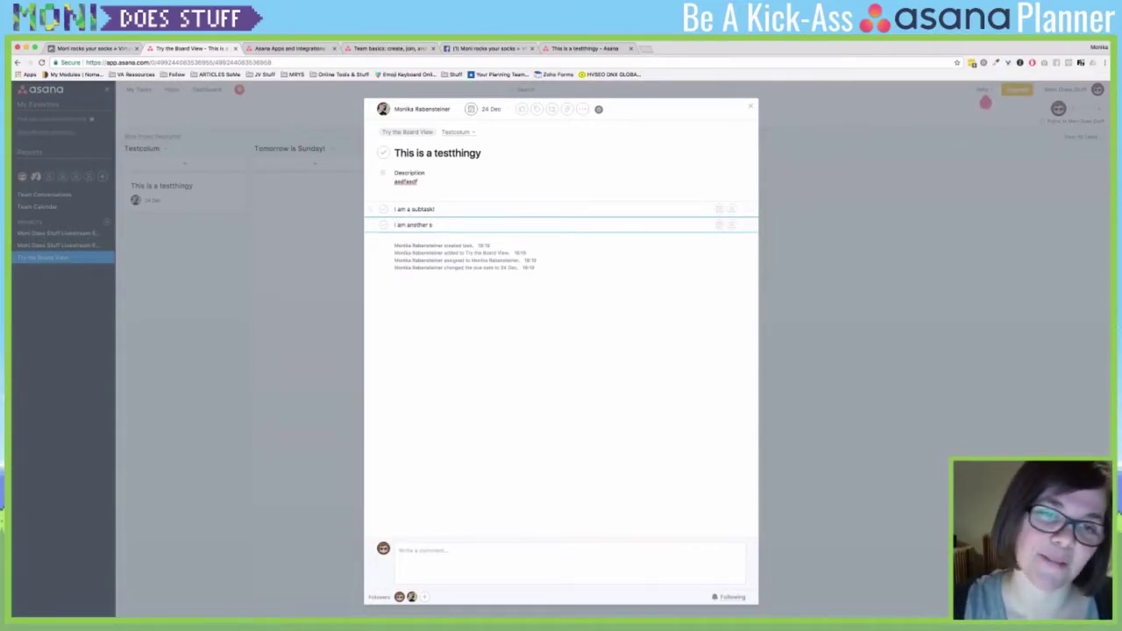
{"action": "type", "text": "ubtask!"}
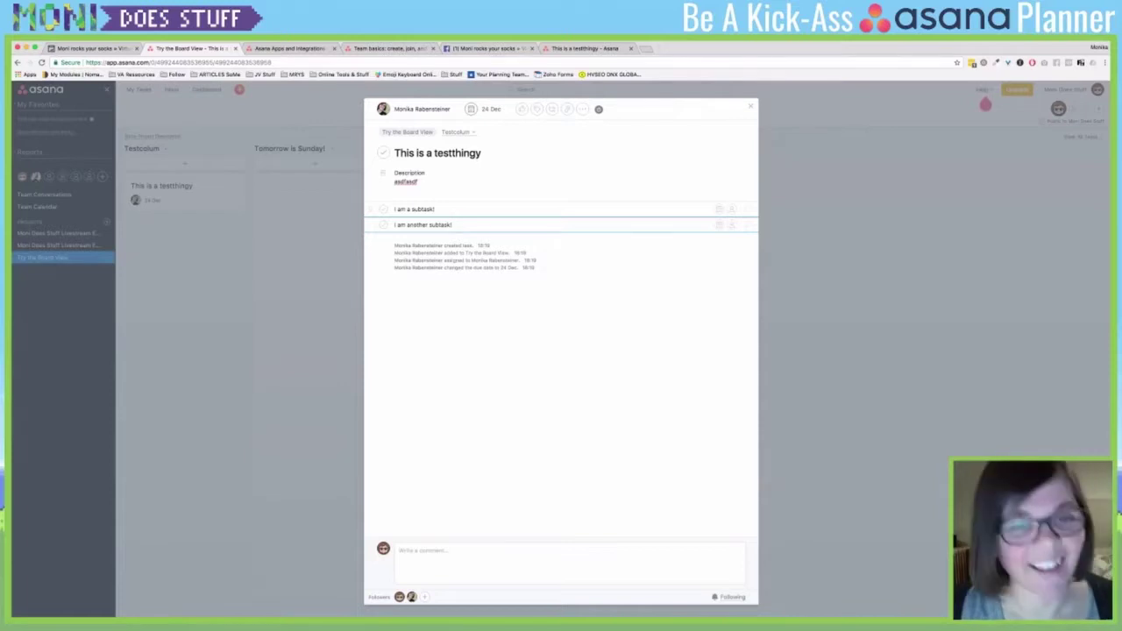
{"action": "key", "text": "Return"}
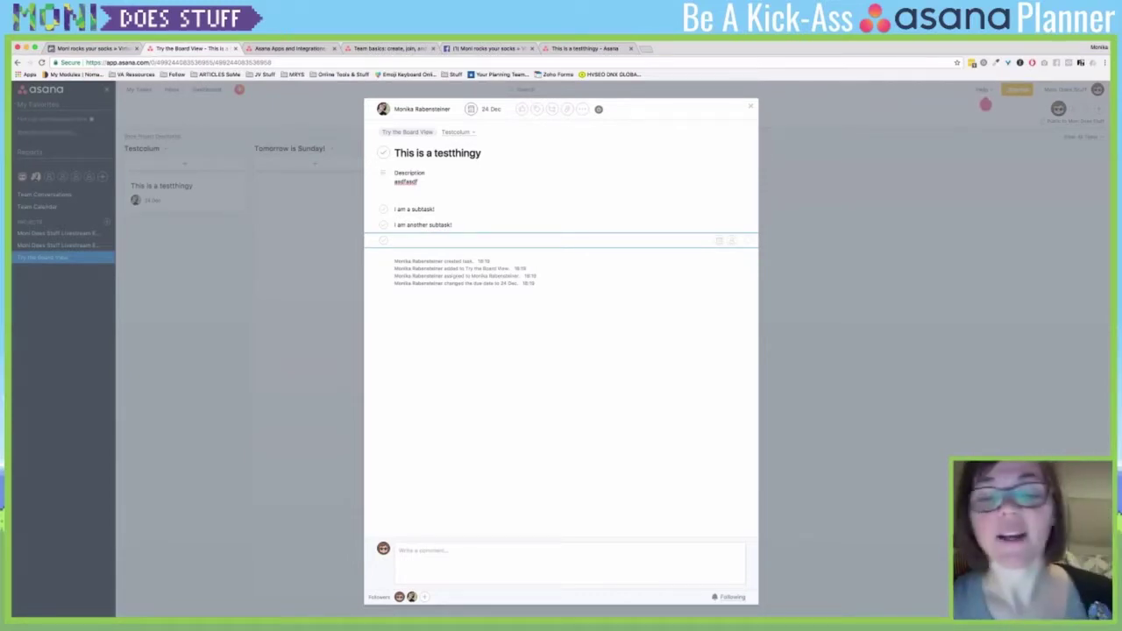
{"action": "key", "text": "Return"}
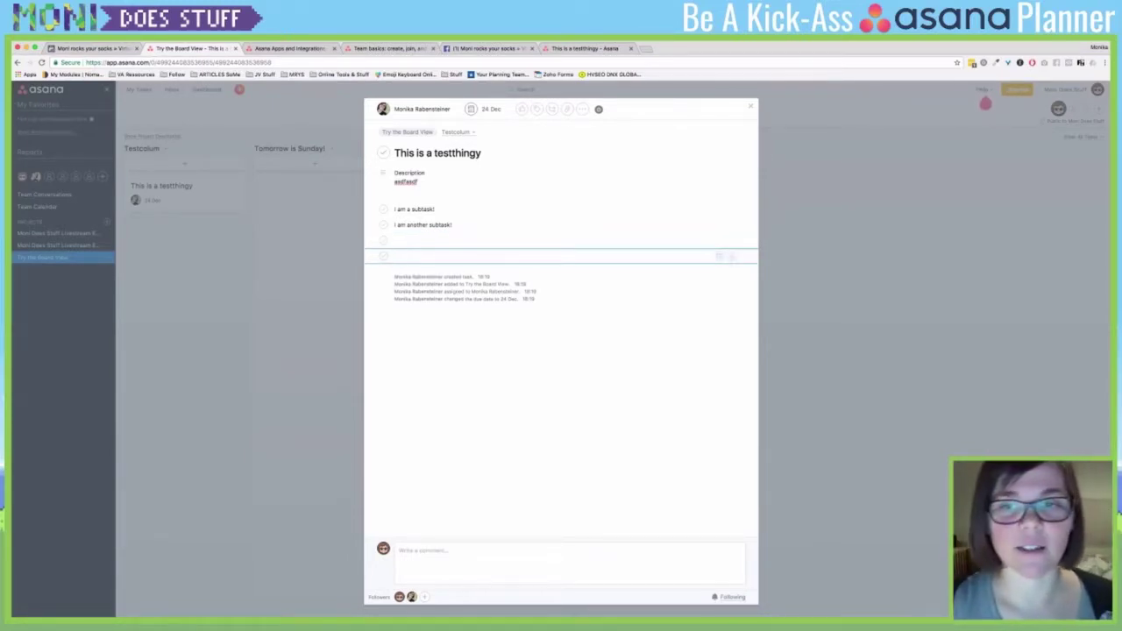
{"action": "key", "text": "Escape"}
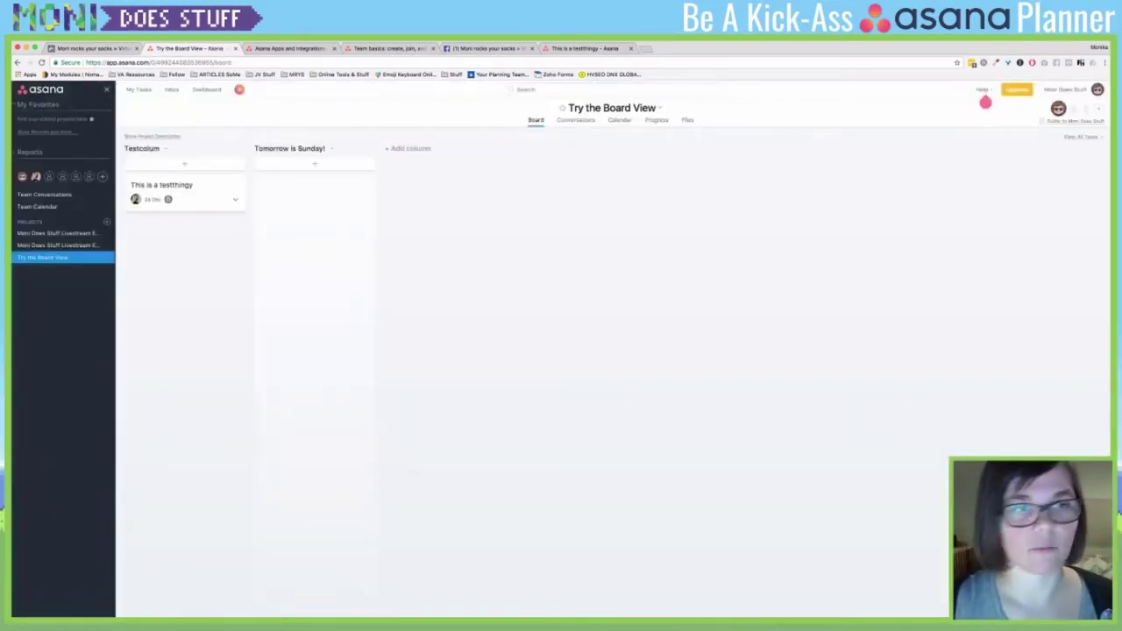
{"action": "key", "text": "Return"}
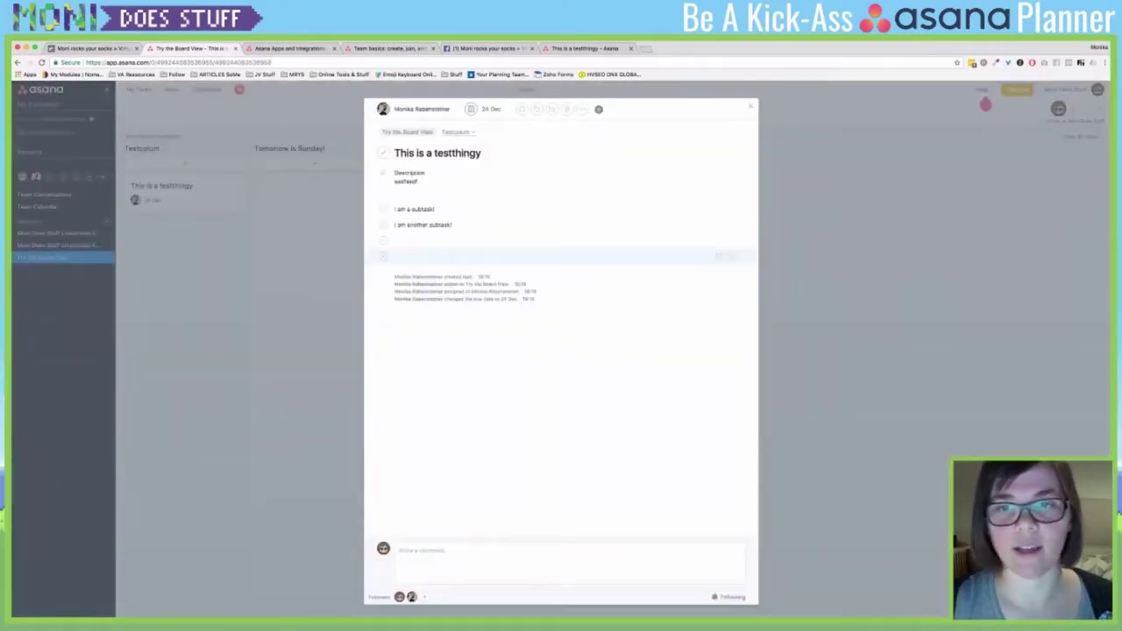
- Give subtask 'I am a subtask!' the description 'Let me try it!is out! Youhi is so quiet! that's nice'
{"action": "left_click", "coordinate": [749, 256]}
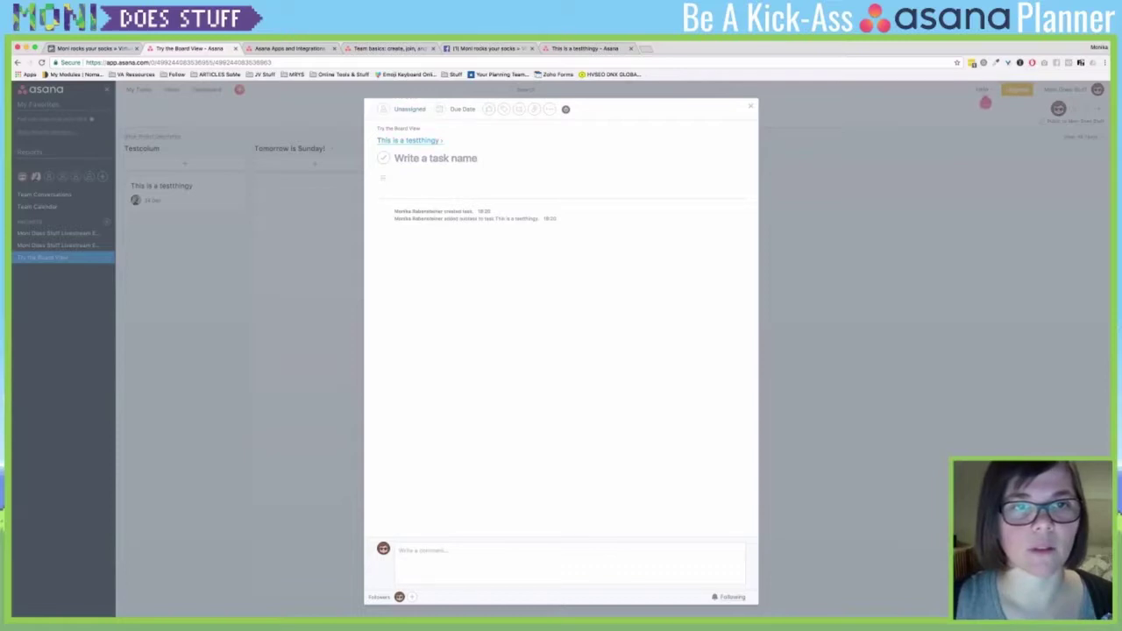
{"action": "key", "text": "Escape"}
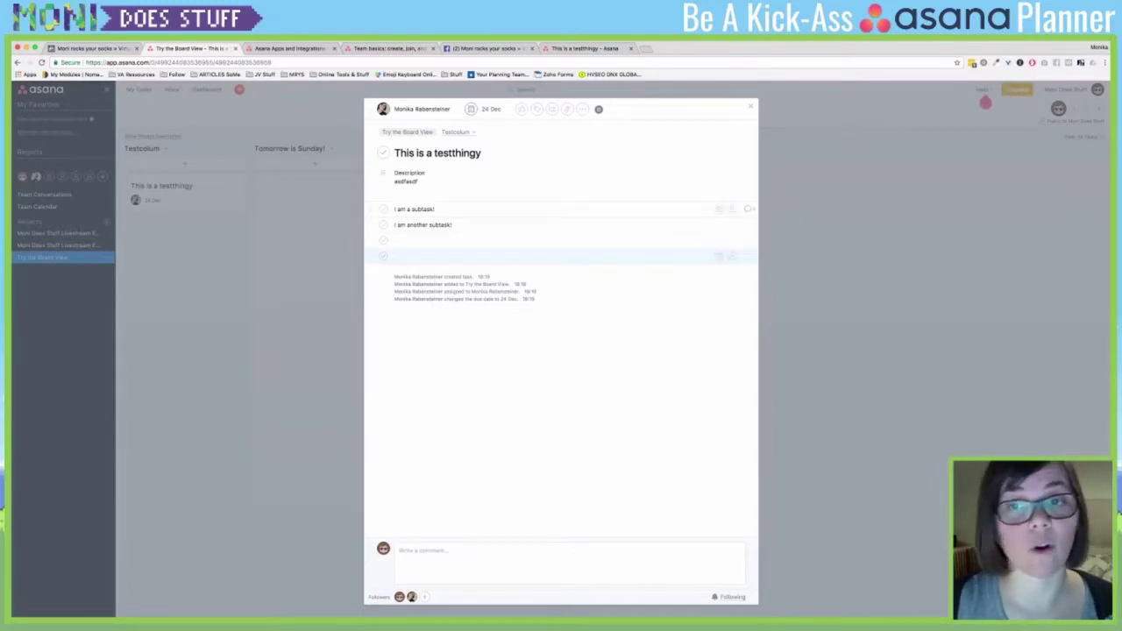
{"action": "left_click", "coordinate": [748, 208]}
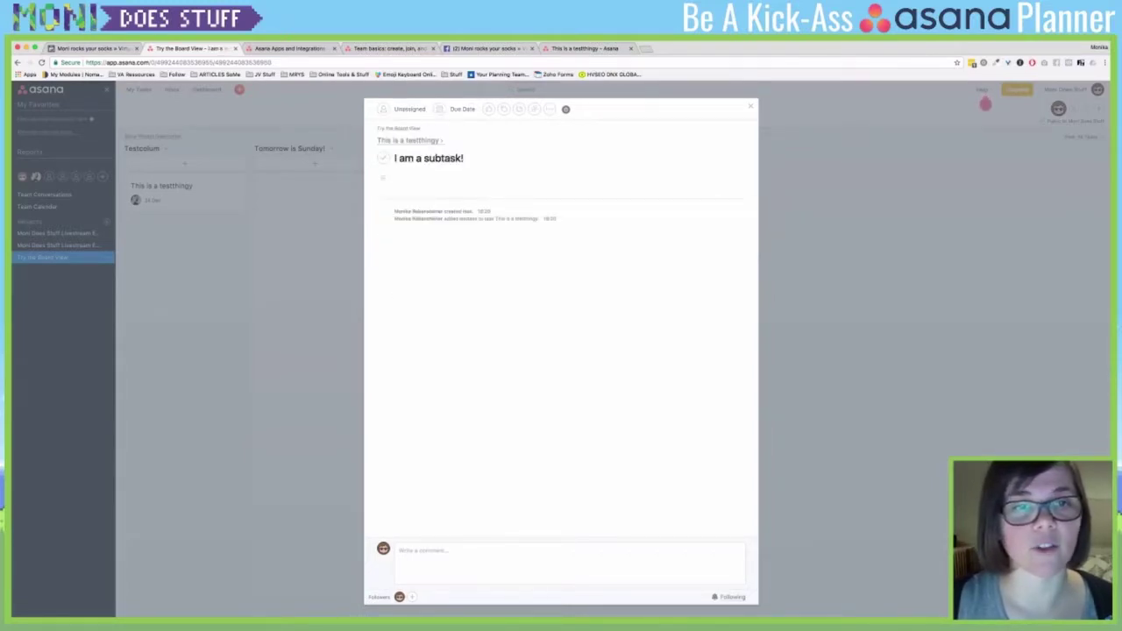
{"action": "left_click", "coordinate": [396, 180]}
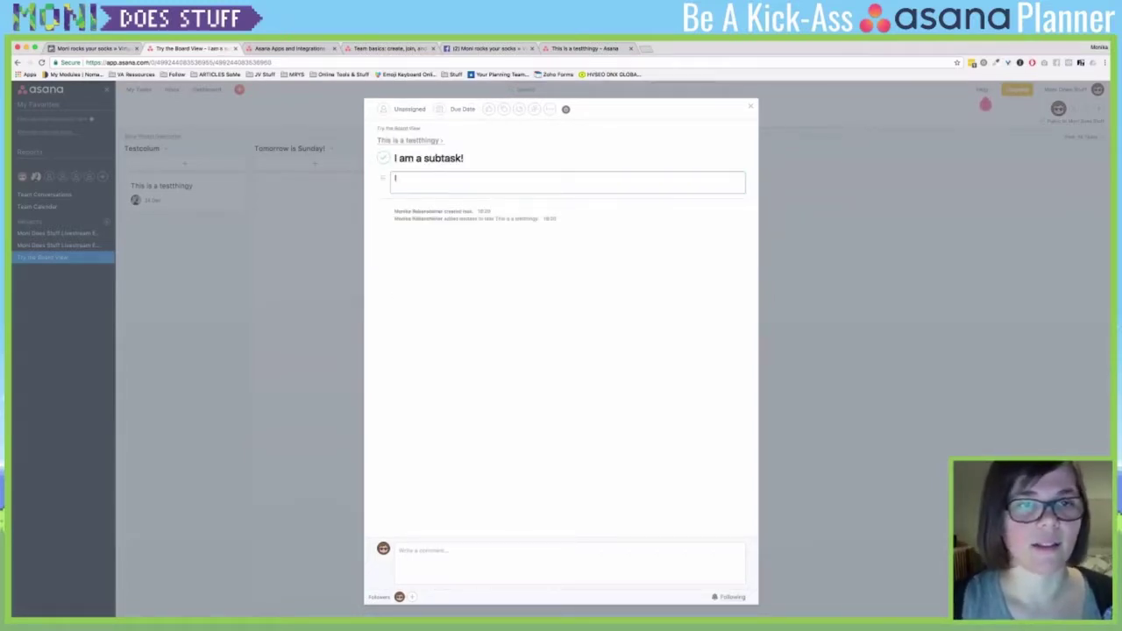
{"action": "type", "text": "Let me try it!"}
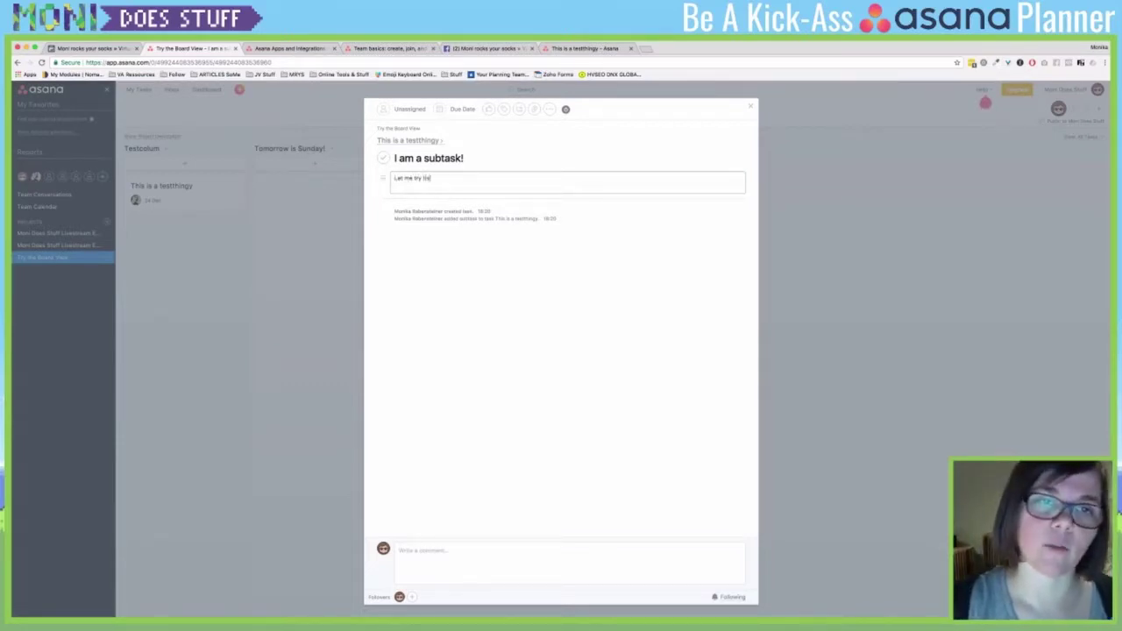
{"action": "type", "text": "is out!"}
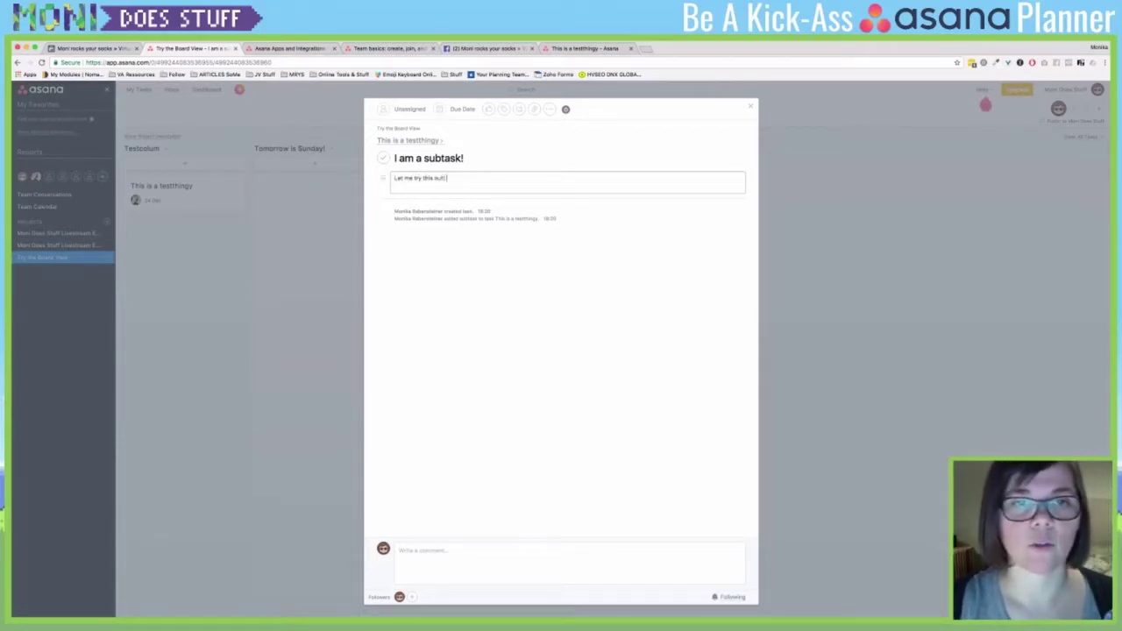
{"action": "type", "text": " Youhi is so qu"}
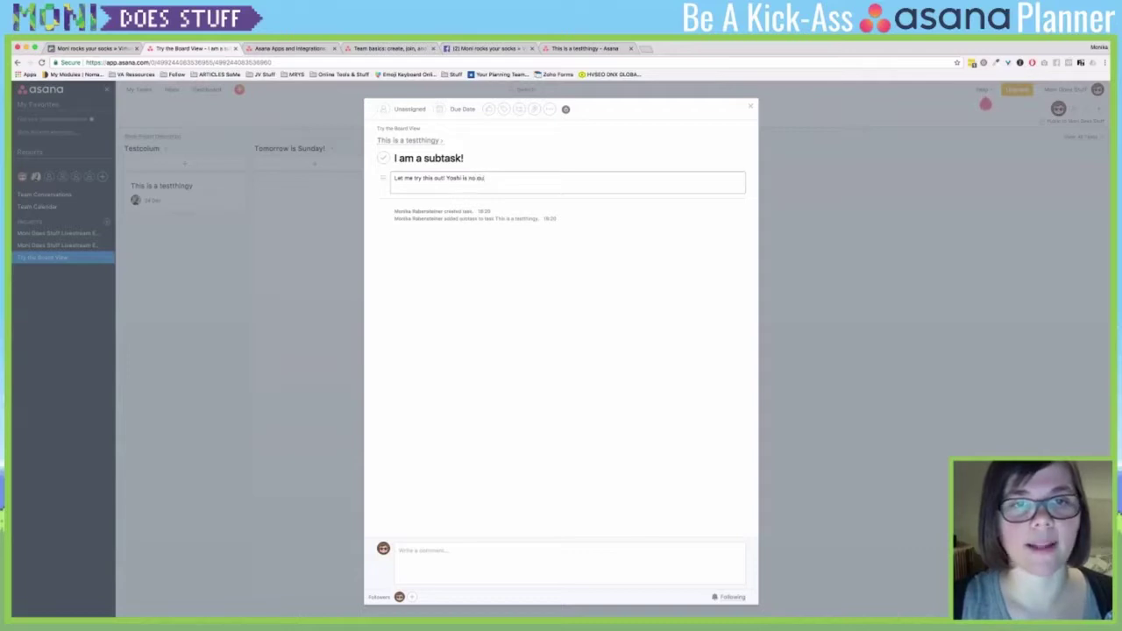
{"action": "type", "text": "iet! that's nice!"}
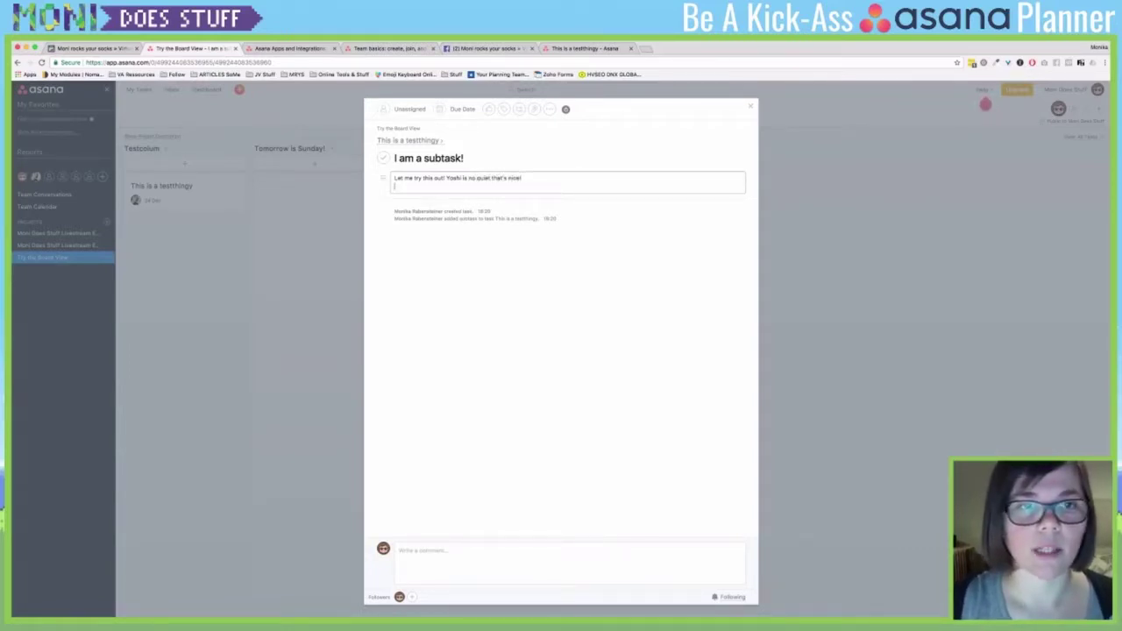
{"action": "left_click", "coordinate": [410, 140]}
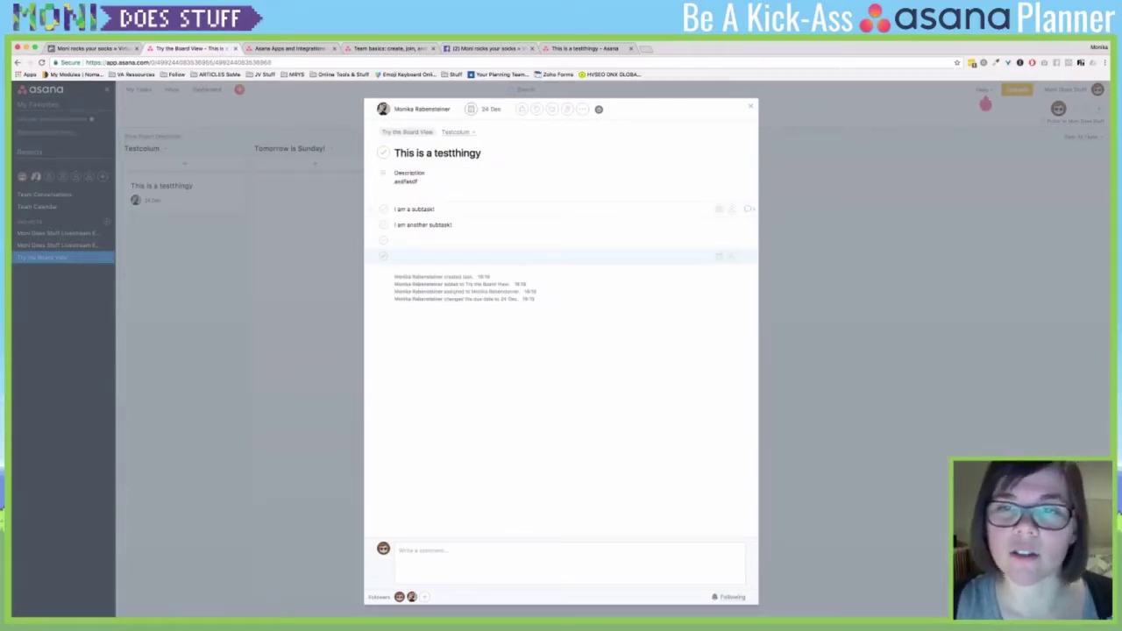
- Revisit the subtask, return to its parent, and close the task details to show the board
{"action": "left_click", "coordinate": [748, 209]}
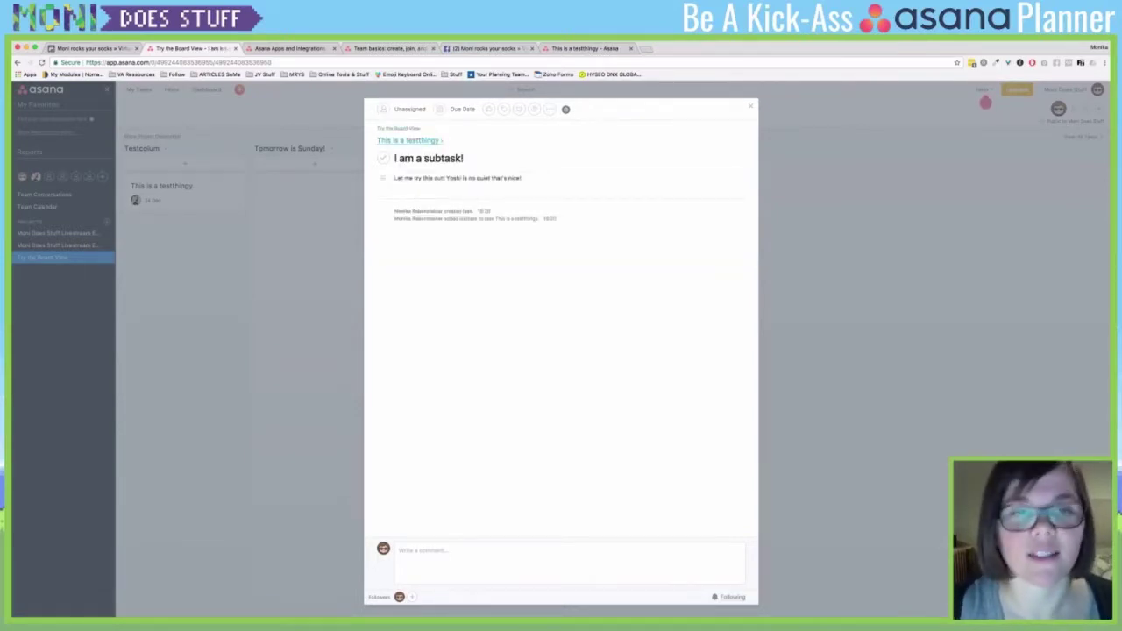
{"action": "key", "text": "Escape"}
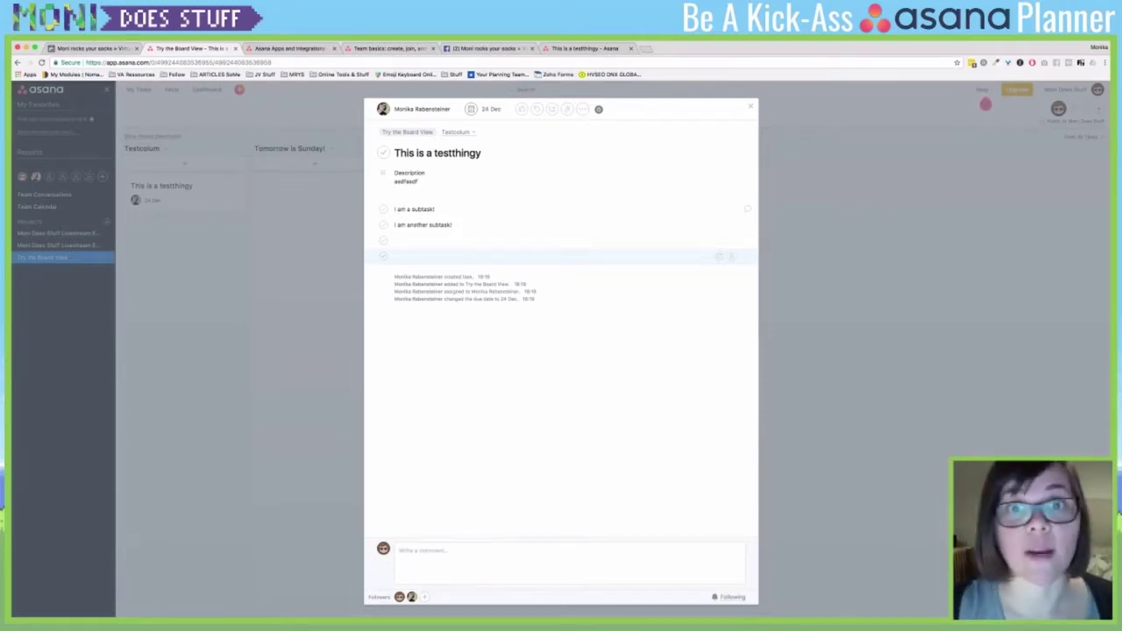
{"action": "left_click", "coordinate": [986, 103]}
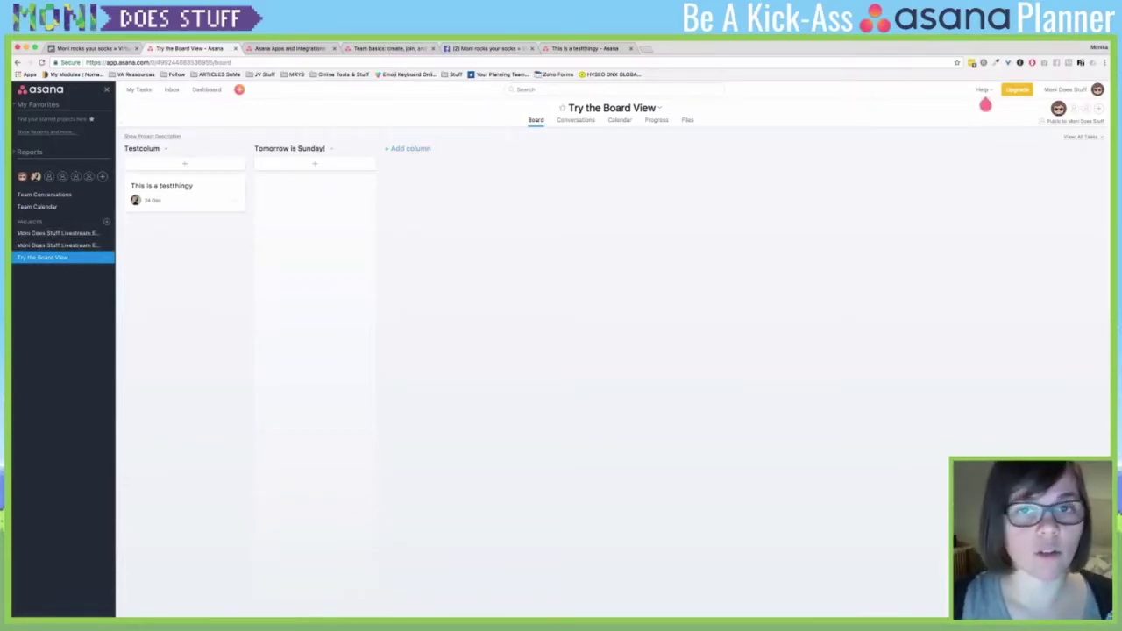
- Browse the Conversations, Calendar, Progress and Files views, then return to the Livestream Episode 3 list
{"action": "left_click", "coordinate": [575, 120]}
{"action": "left_click", "coordinate": [620, 120]}
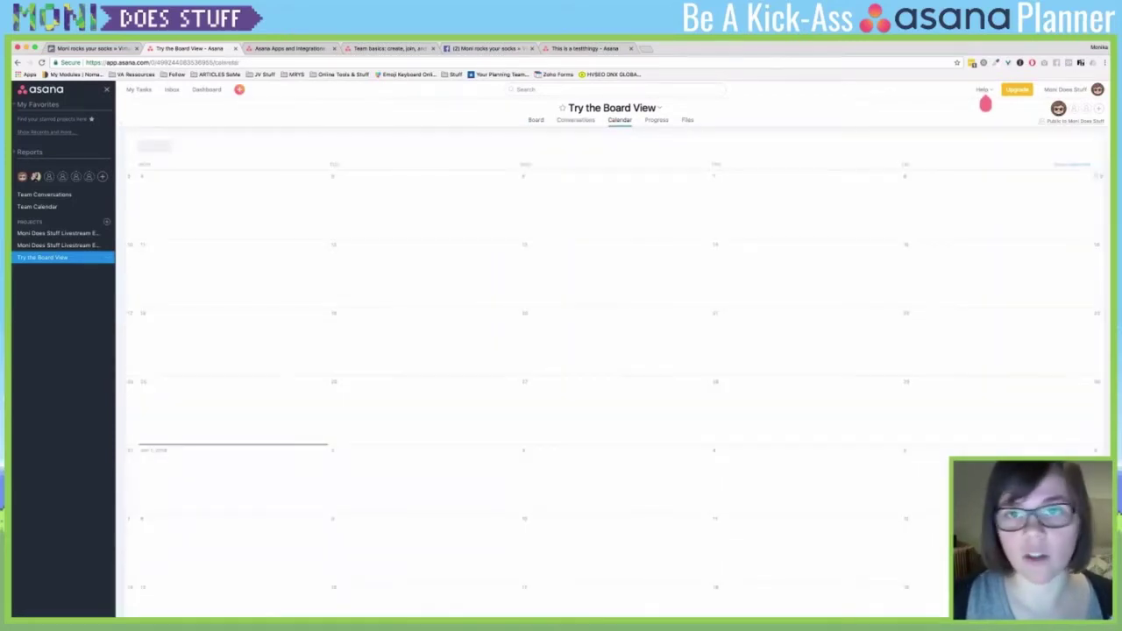
{"action": "left_click", "coordinate": [657, 120]}
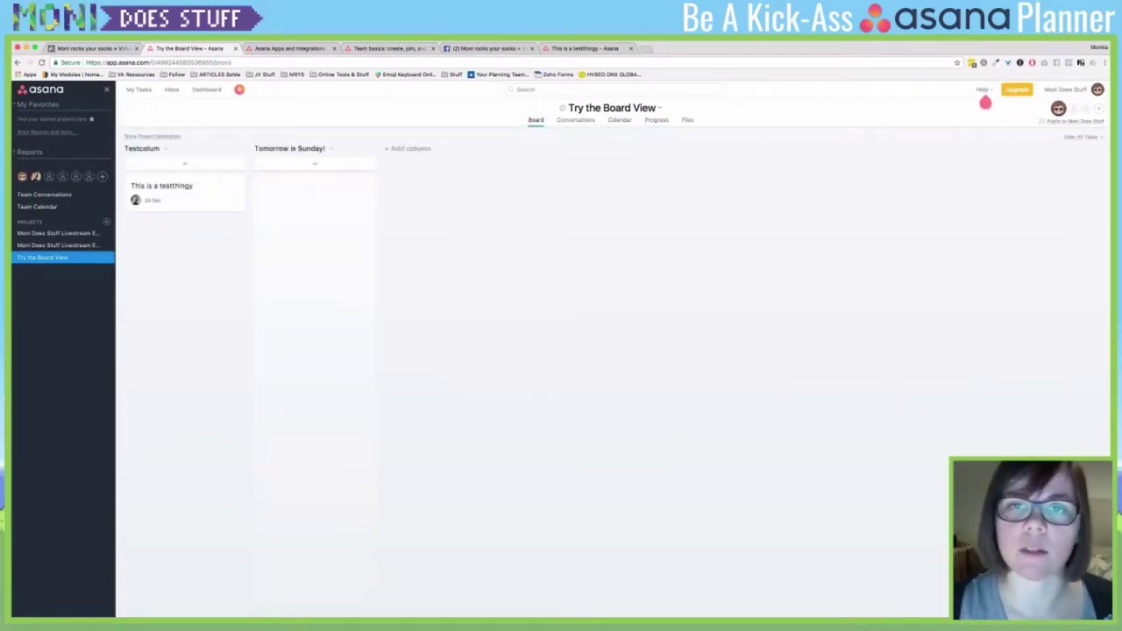
{"action": "left_click", "coordinate": [657, 119]}
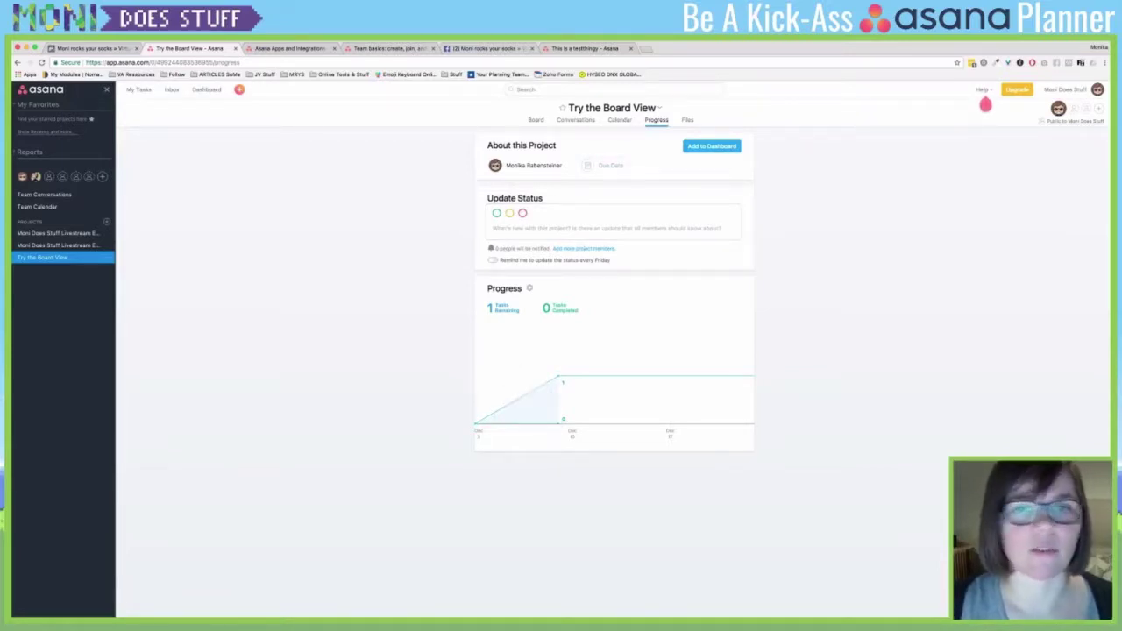
{"action": "left_click", "coordinate": [688, 119]}
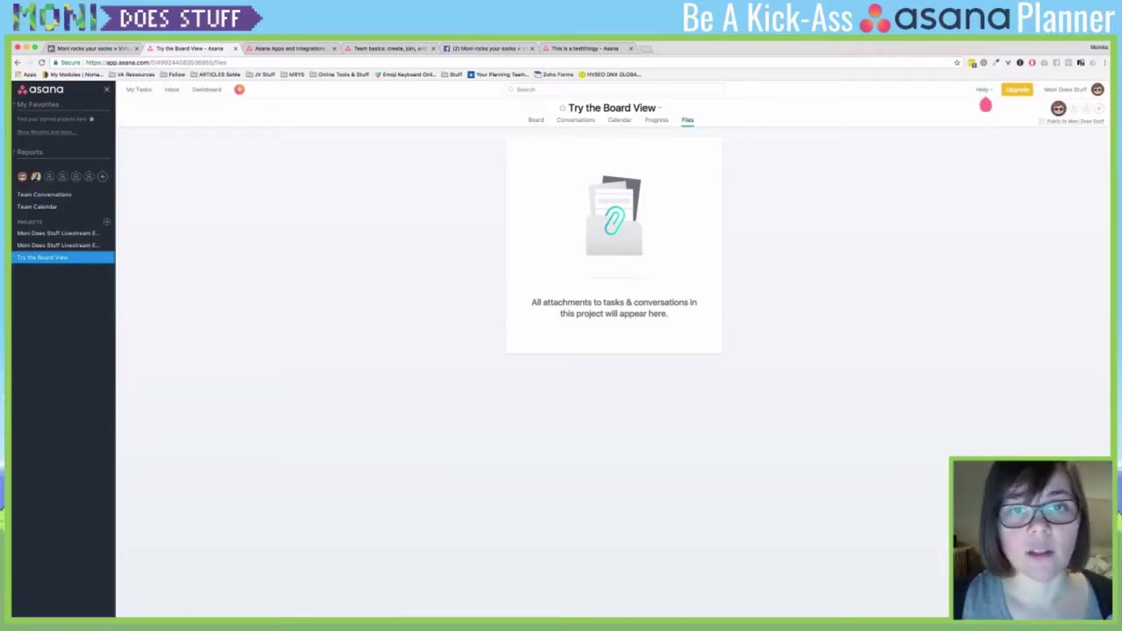
{"action": "key", "text": "super+Left"}
{"action": "key", "text": "super+Left"}
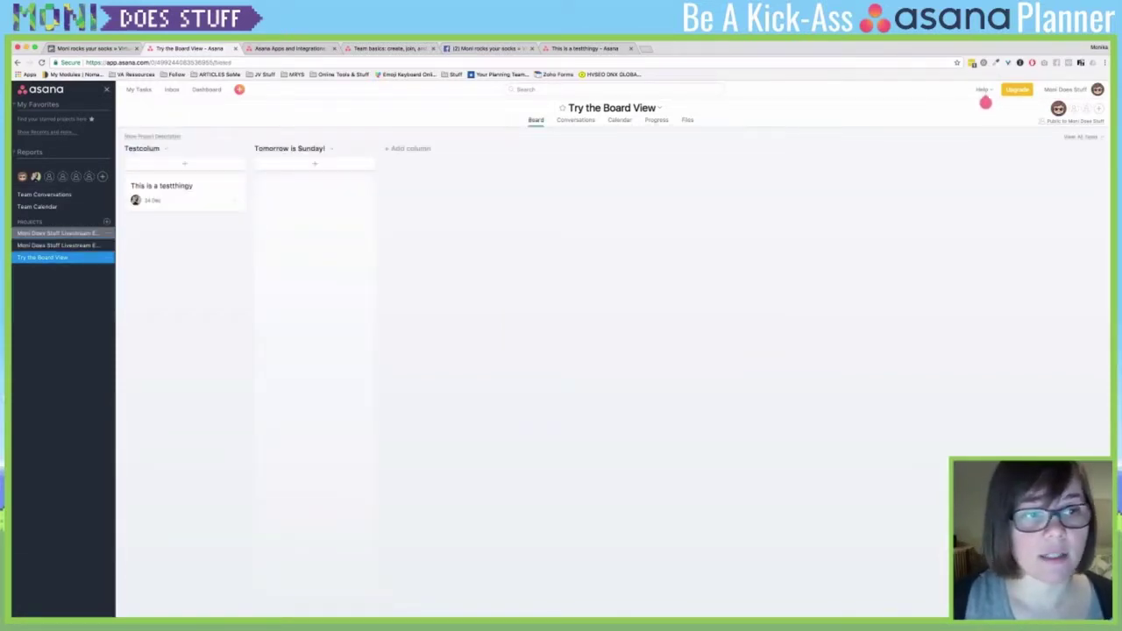
{"action": "key", "text": "super+Left"}
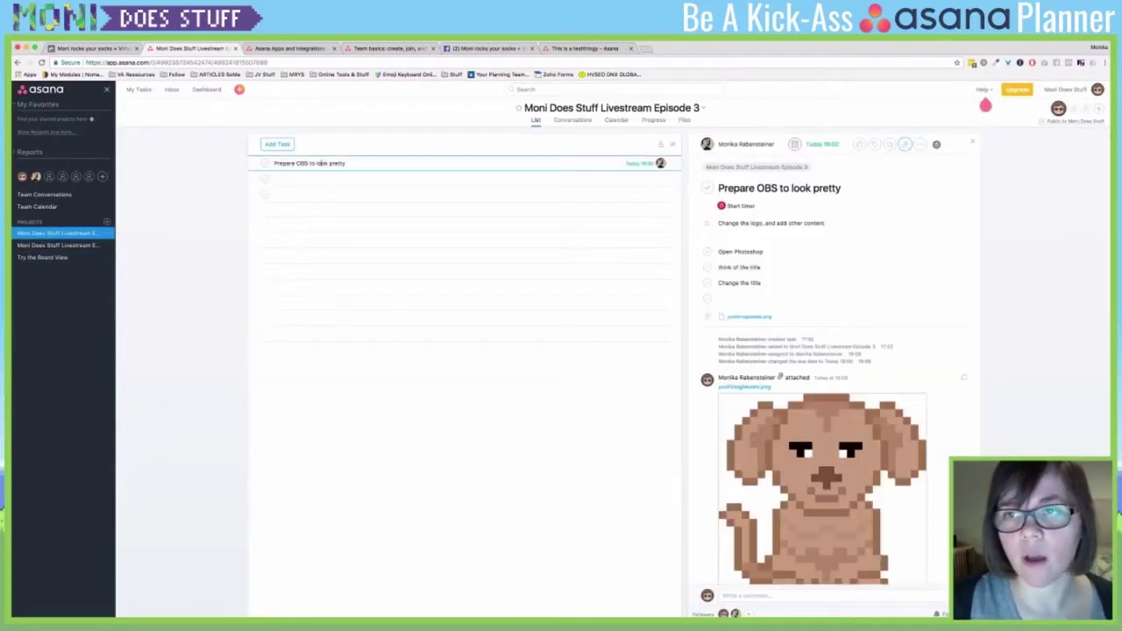
- Check the task's more-options and attach-file menus, then switch to the Apps and Integrations tab
{"action": "left_click", "coordinate": [920, 143]}
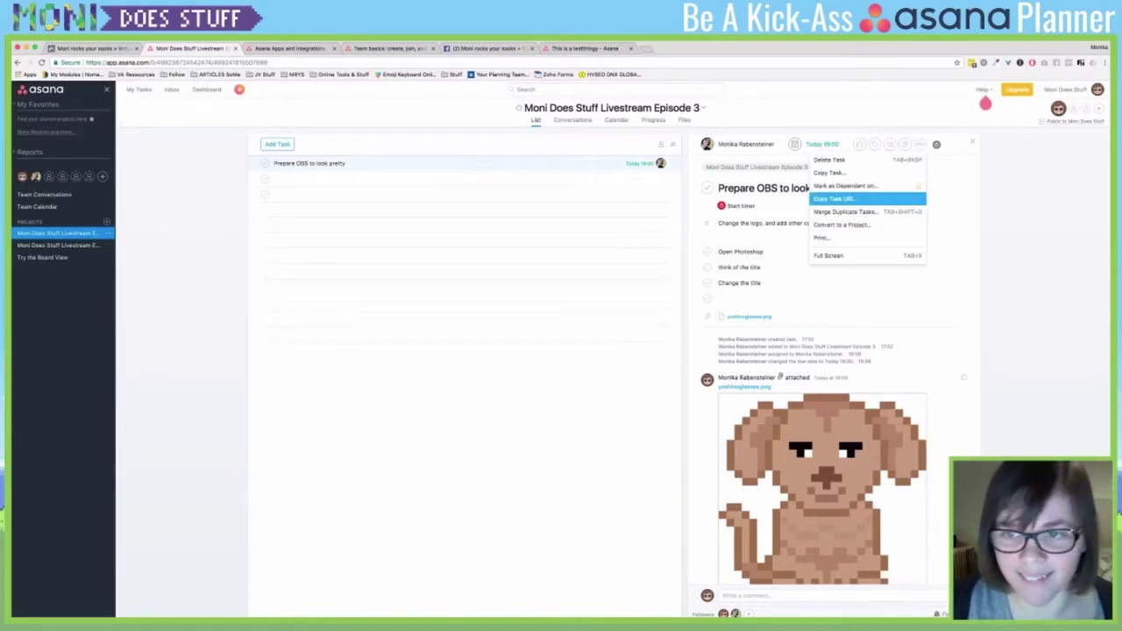
{"action": "left_click", "coordinate": [905, 143]}
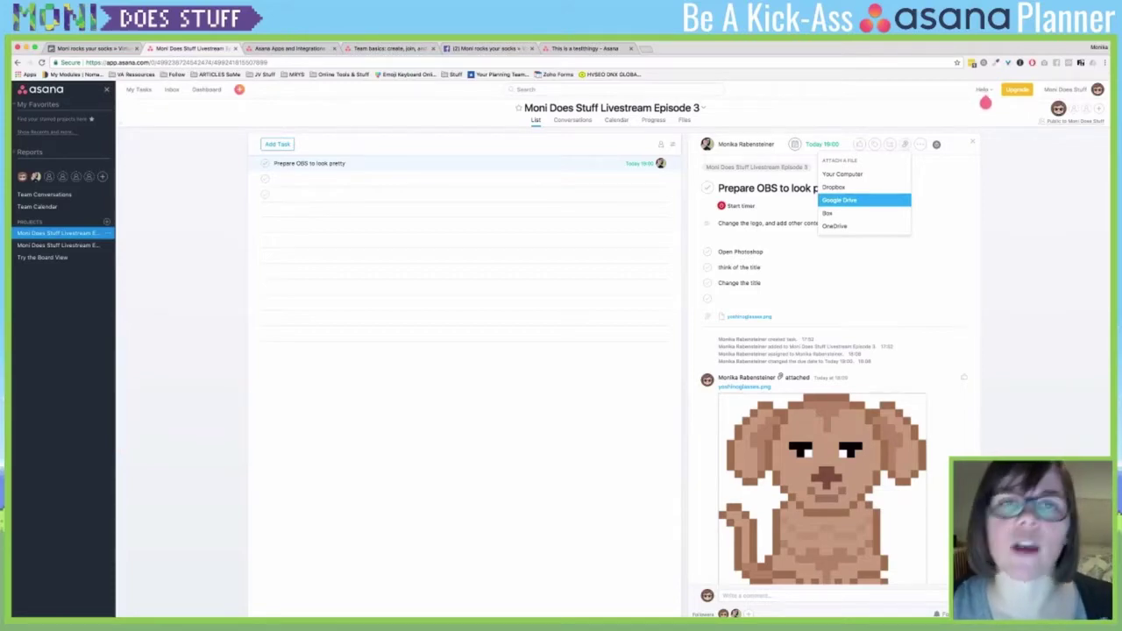
{"action": "left_click", "coordinate": [290, 48]}
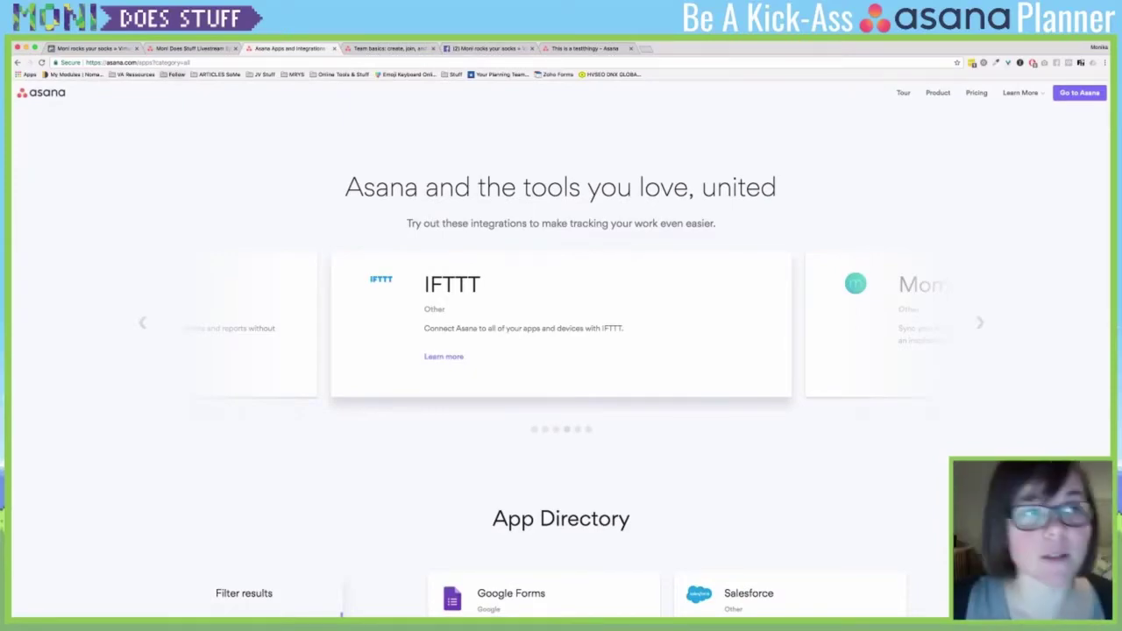
- Scroll through the App Directory integration cards, then open a new blank browser tab
{"action": "scroll", "coordinate": [561, 360], "scroll_direction": "down", "scroll_amount": 6}
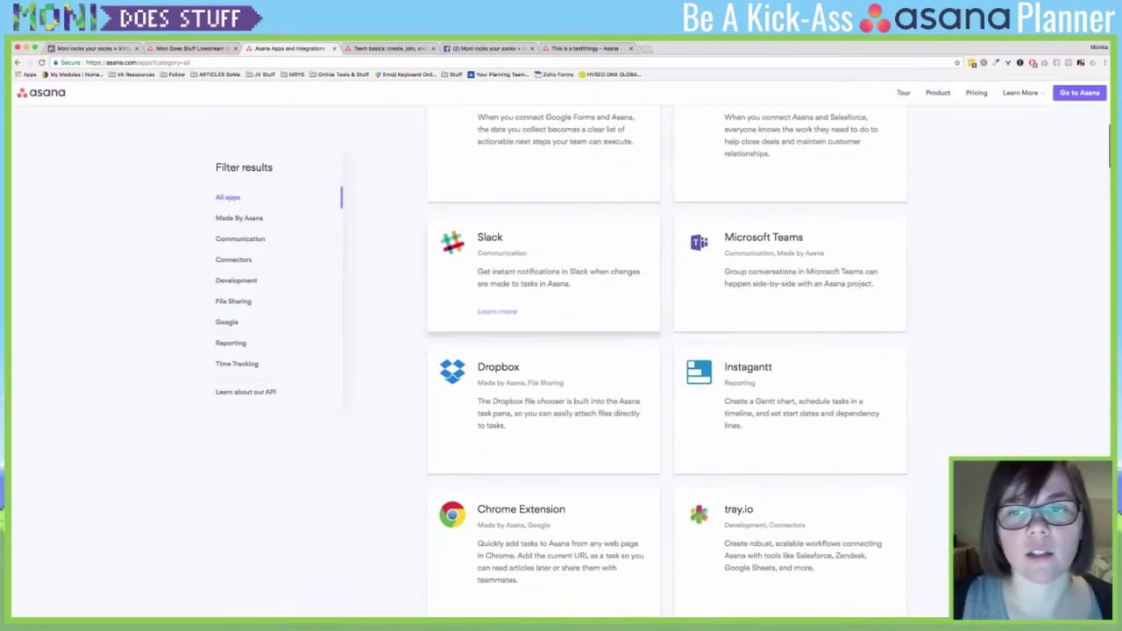
{"action": "scroll", "coordinate": [544, 351], "scroll_direction": "down", "scroll_amount": 5}
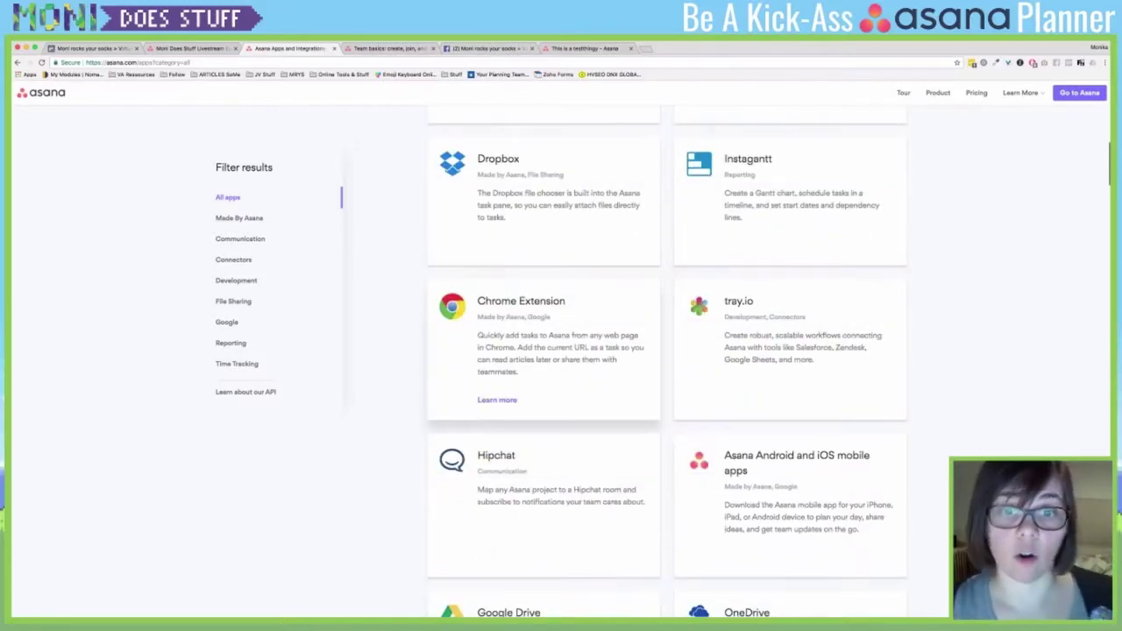
{"action": "scroll", "coordinate": [544, 473], "scroll_direction": "down", "scroll_amount": 2}
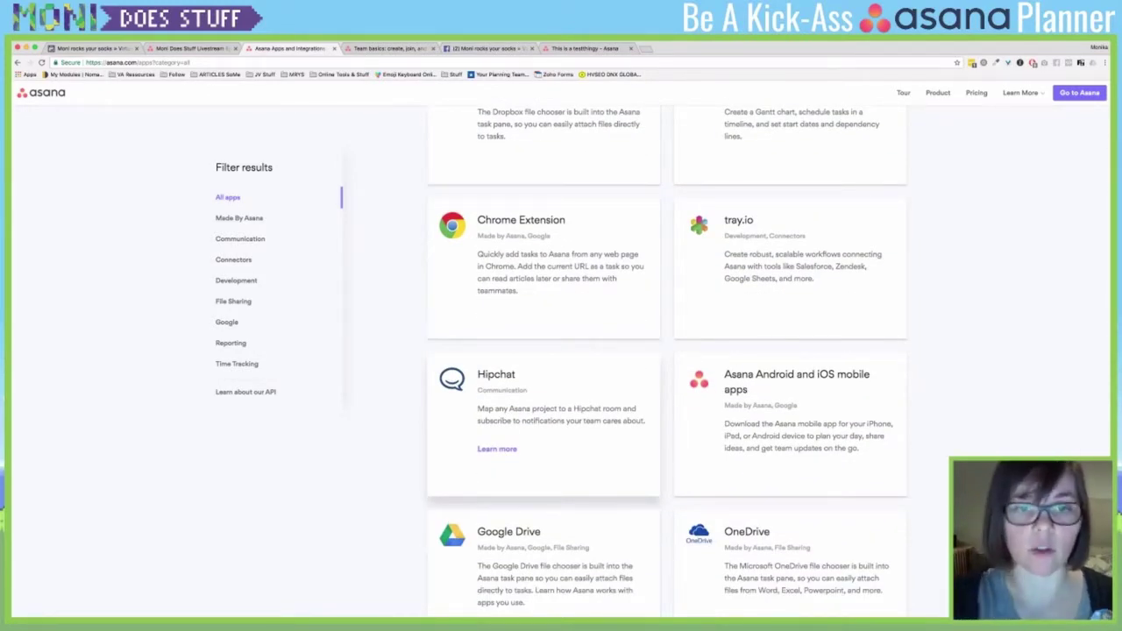
{"action": "scroll", "coordinate": [544, 395], "scroll_direction": "up", "scroll_amount": 8}
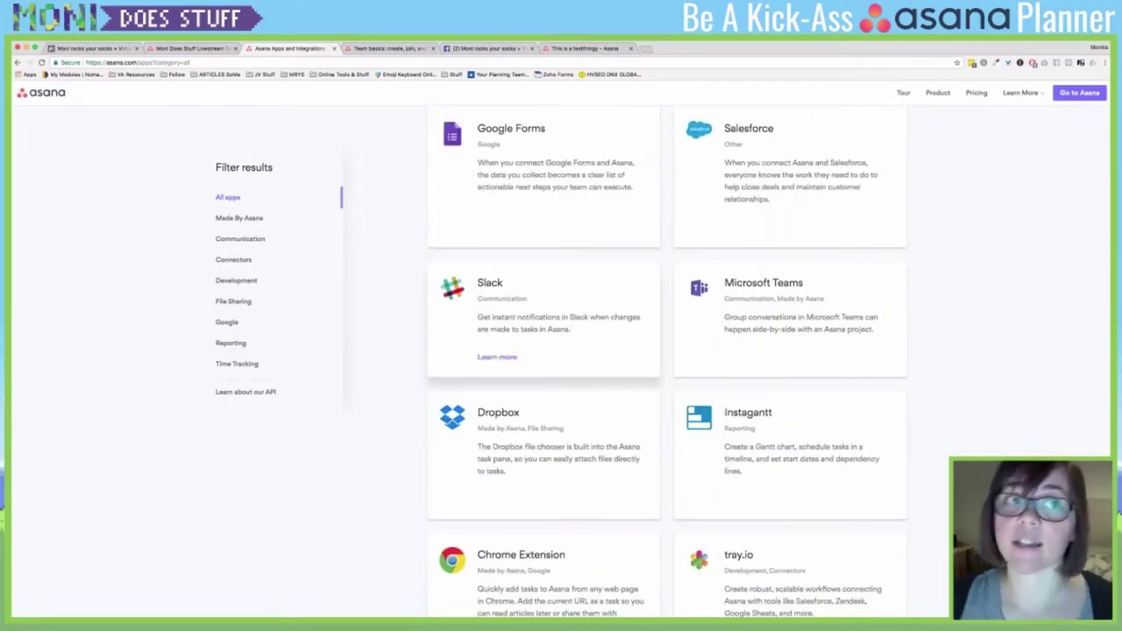
{"action": "scroll", "coordinate": [544, 320], "scroll_direction": "down", "scroll_amount": 1}
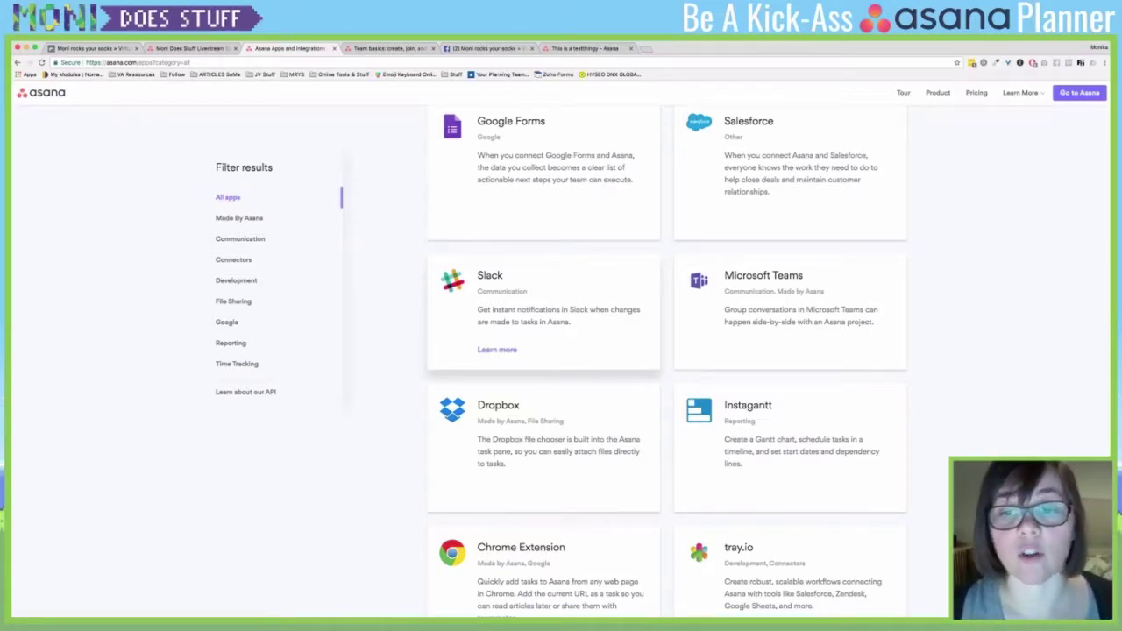
{"action": "scroll", "coordinate": [790, 412], "scroll_direction": "down", "scroll_amount": 2}
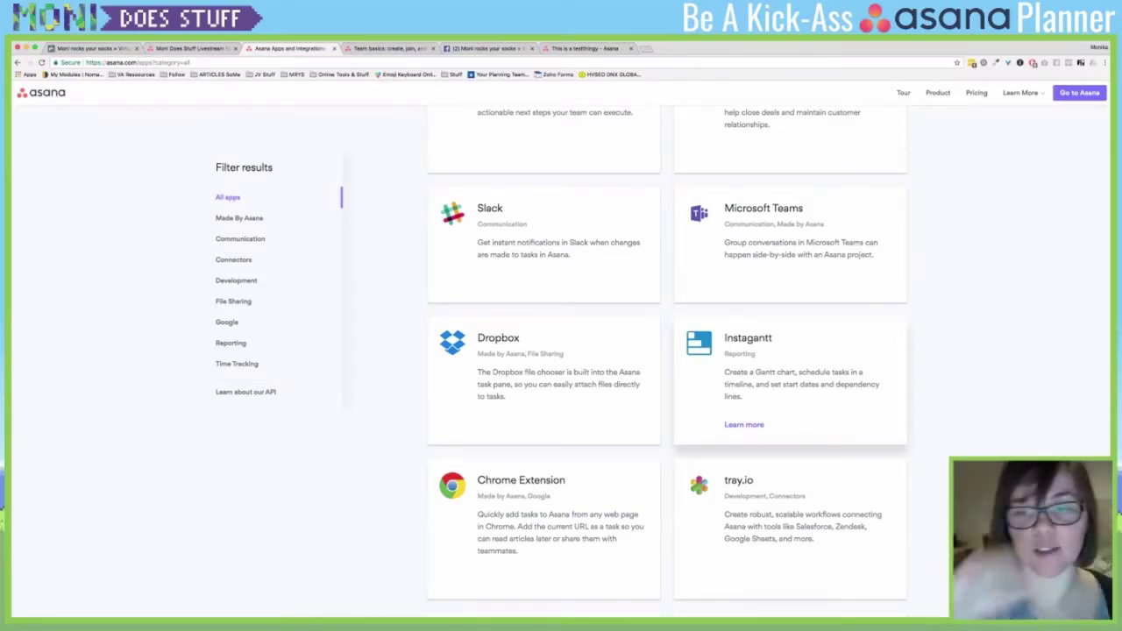
{"action": "key", "text": "super+t"}
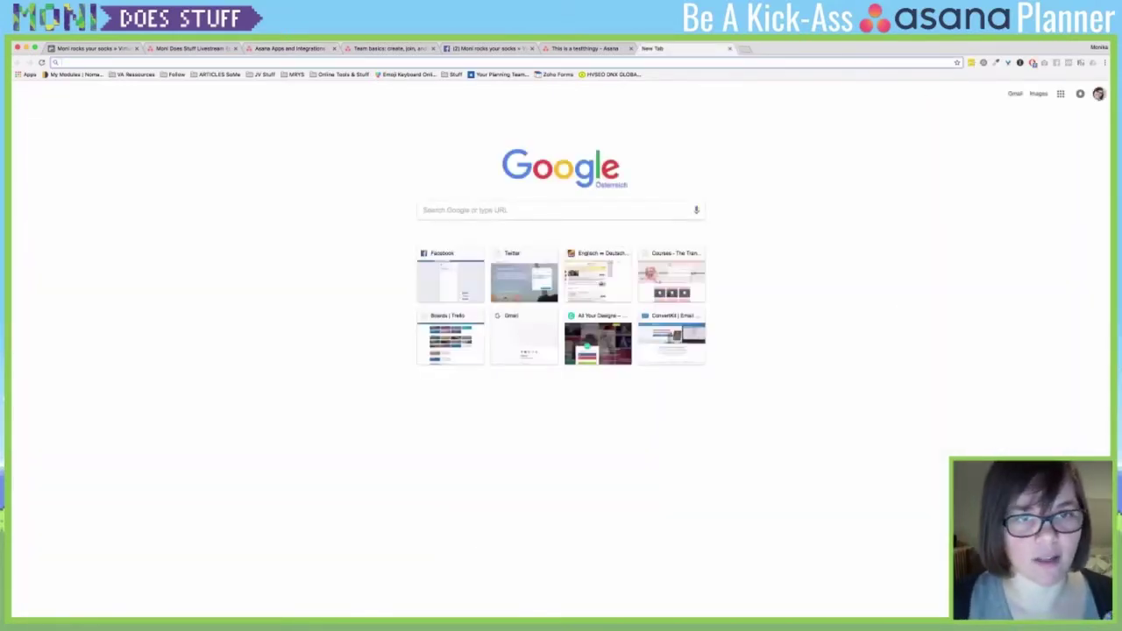
- Search Google for 'gantt chart' image results, then return to the Asana apps directory tab
{"action": "type", "text": "Gentt chart"}
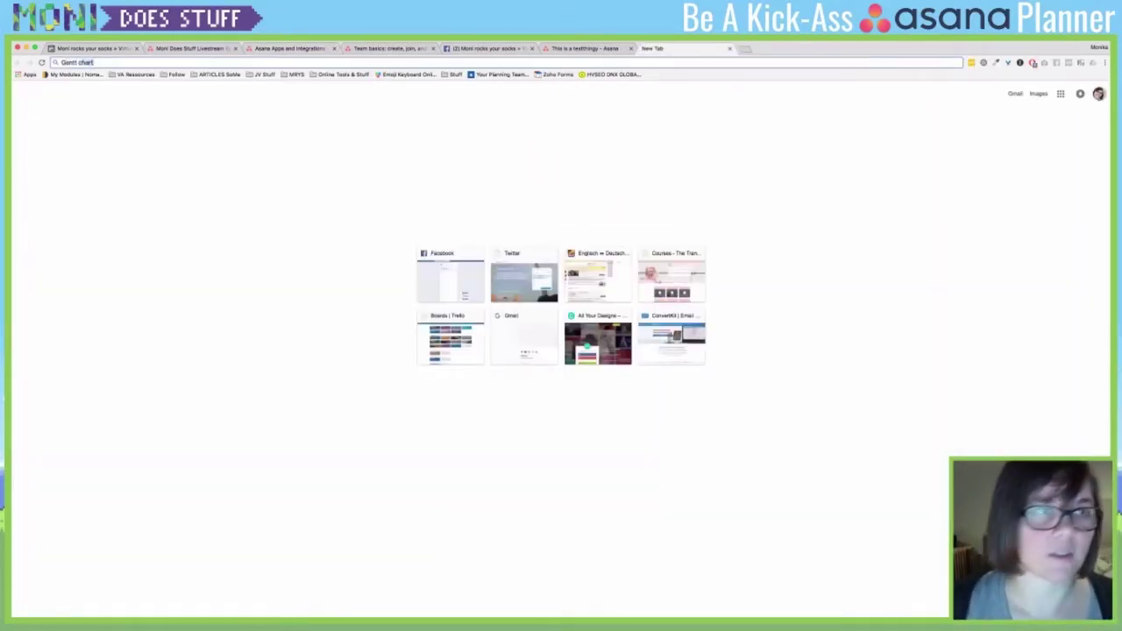
{"action": "key", "text": "Return"}
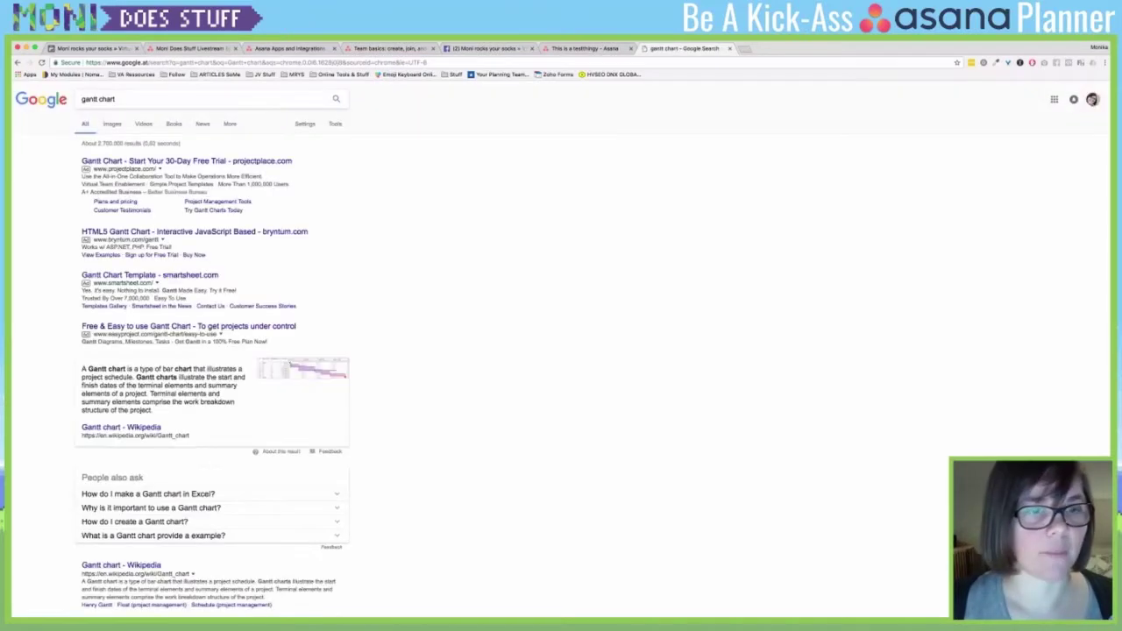
{"action": "left_click", "coordinate": [111, 123]}
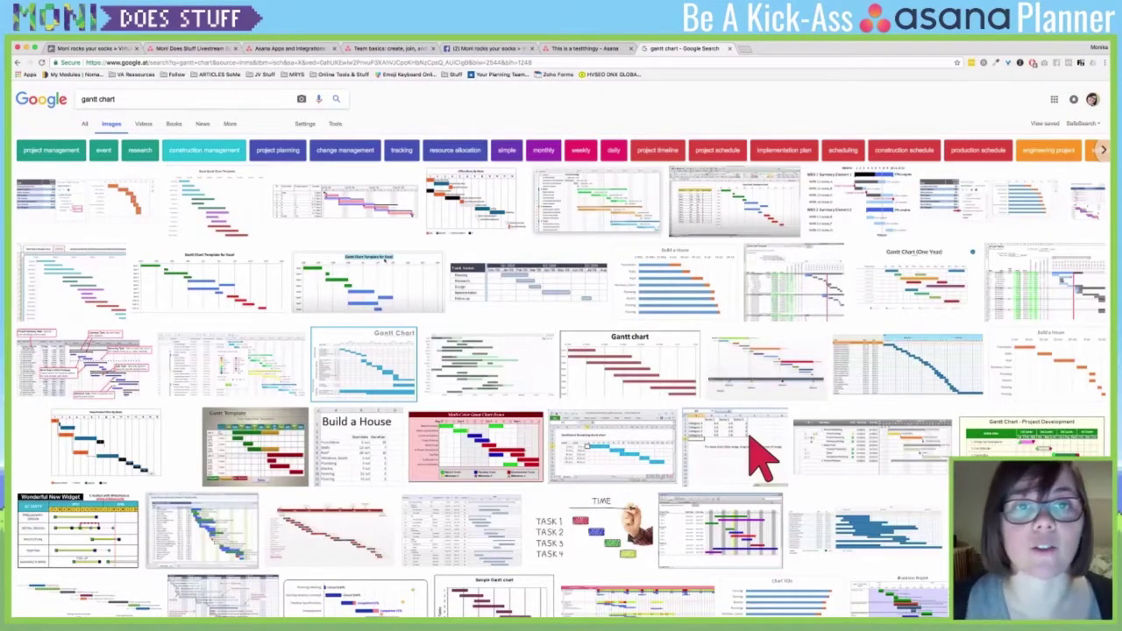
{"action": "key", "text": "super+3"}
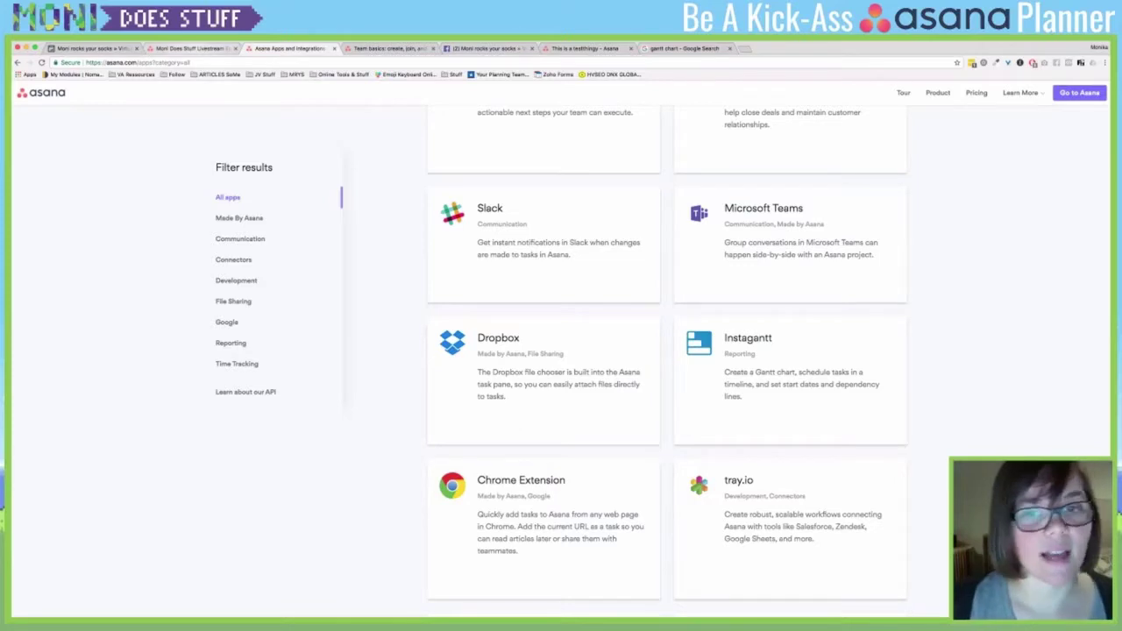
- Switch to the Livestream Episode 3 tab and dismiss the Attach a file dropdown
{"action": "left_click", "coordinate": [193, 48]}
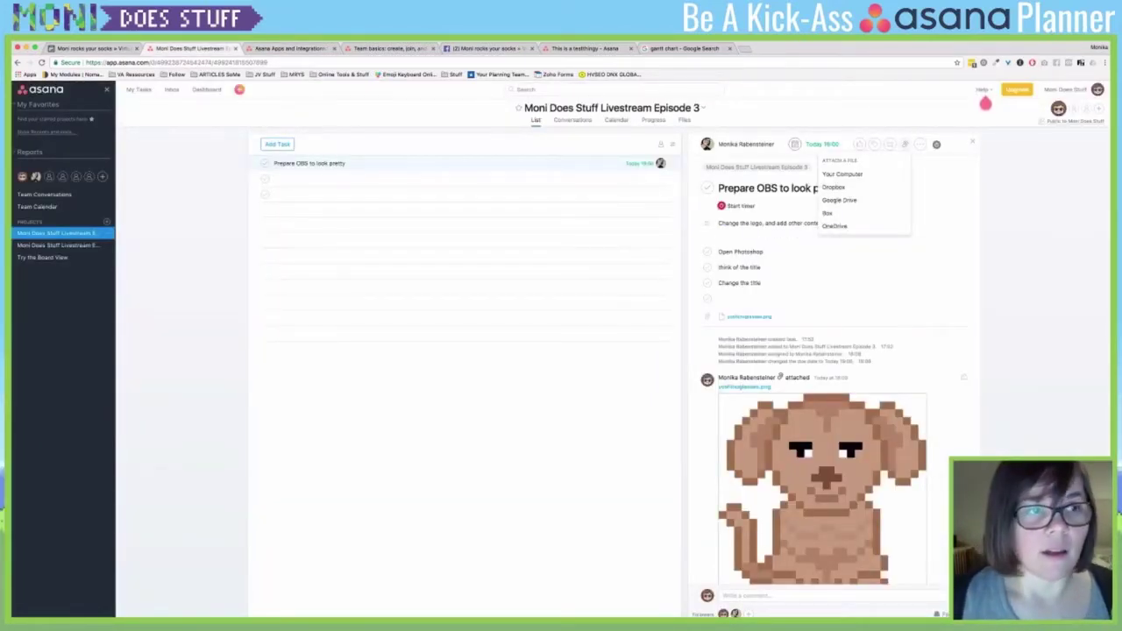
{"action": "key", "text": "Escape"}
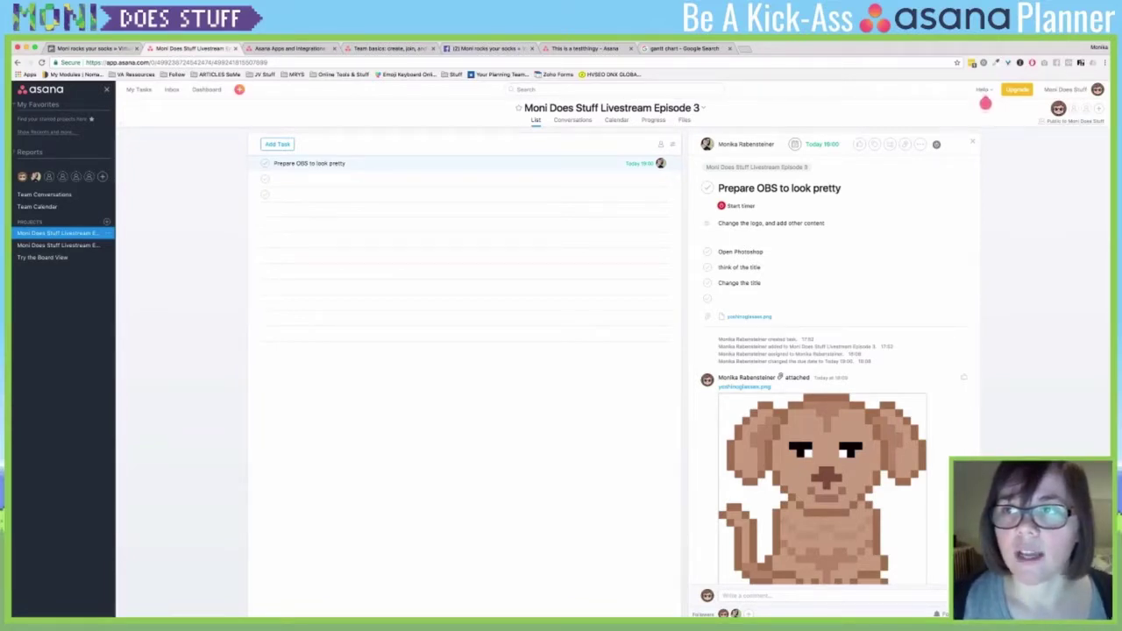
{"action": "left_click", "coordinate": [1097, 89]}
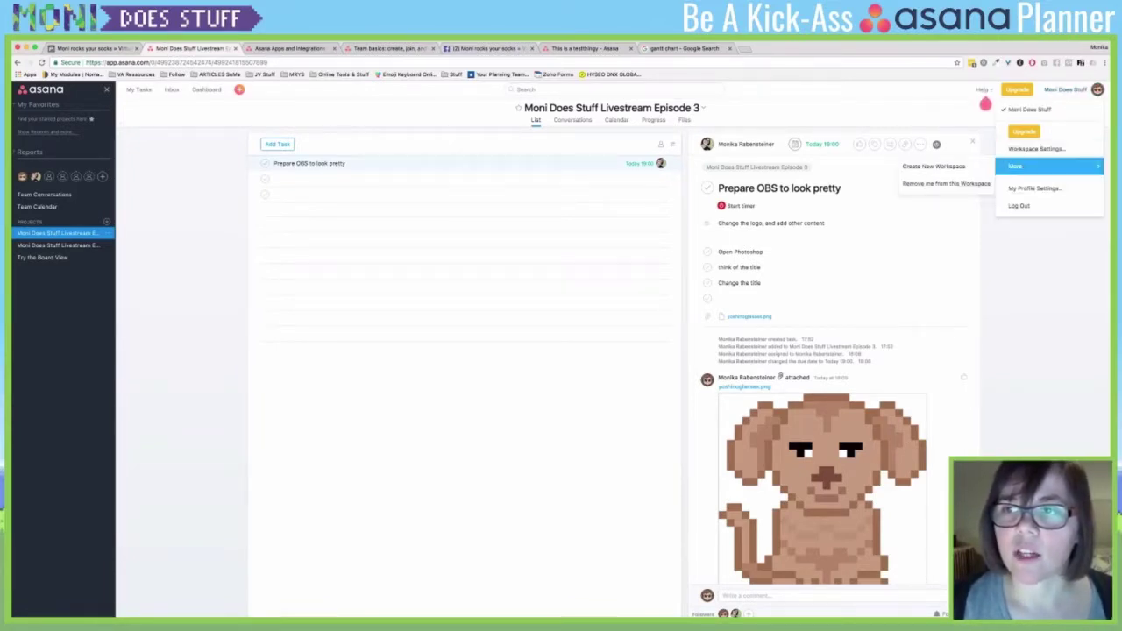
{"action": "left_click", "coordinate": [1036, 149]}
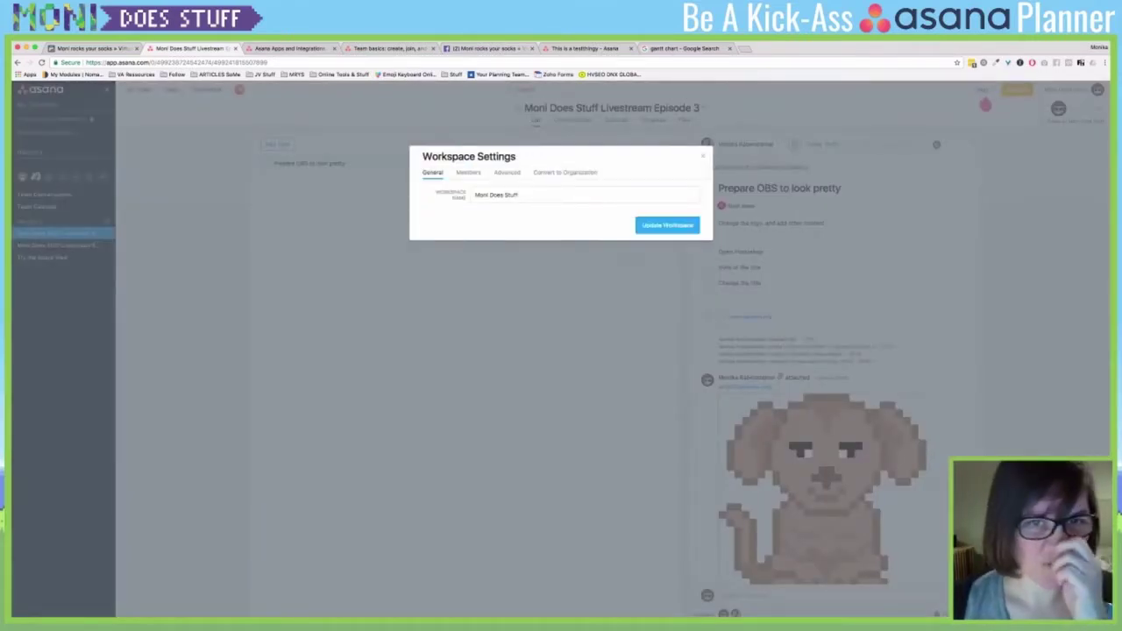
{"action": "left_click", "coordinate": [468, 172]}
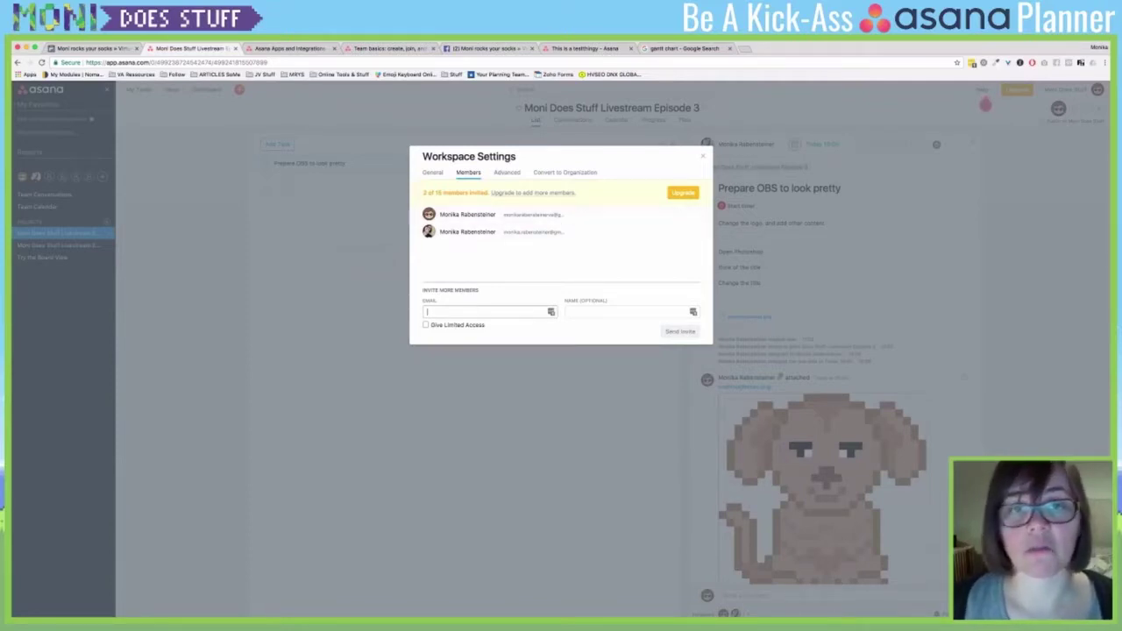
{"action": "left_click", "coordinate": [507, 172]}
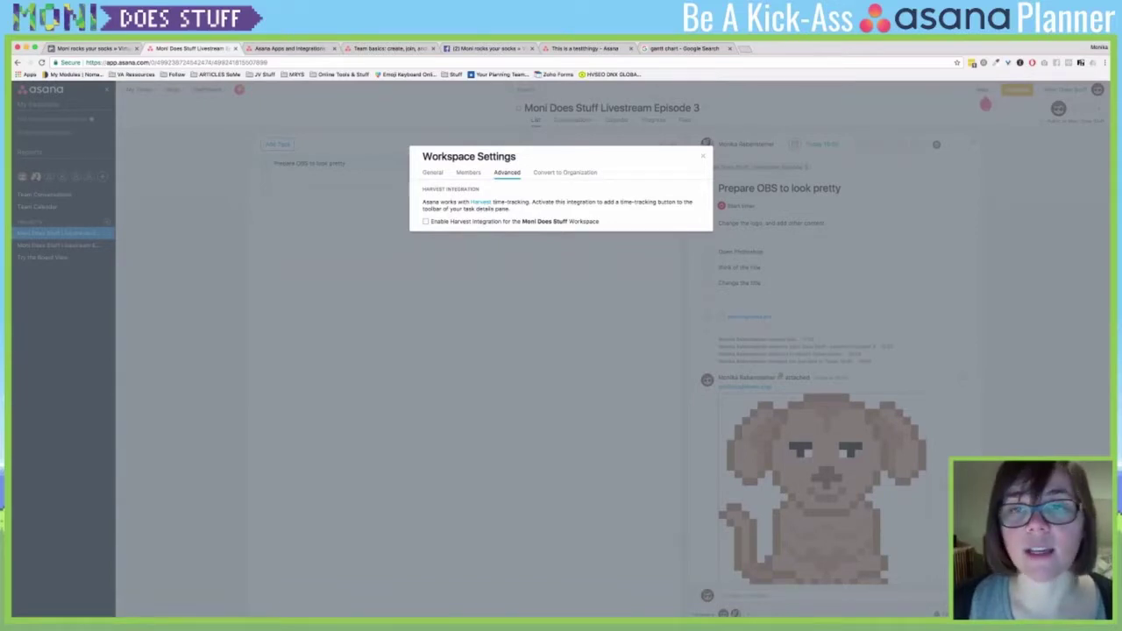
{"action": "key", "text": "Escape"}
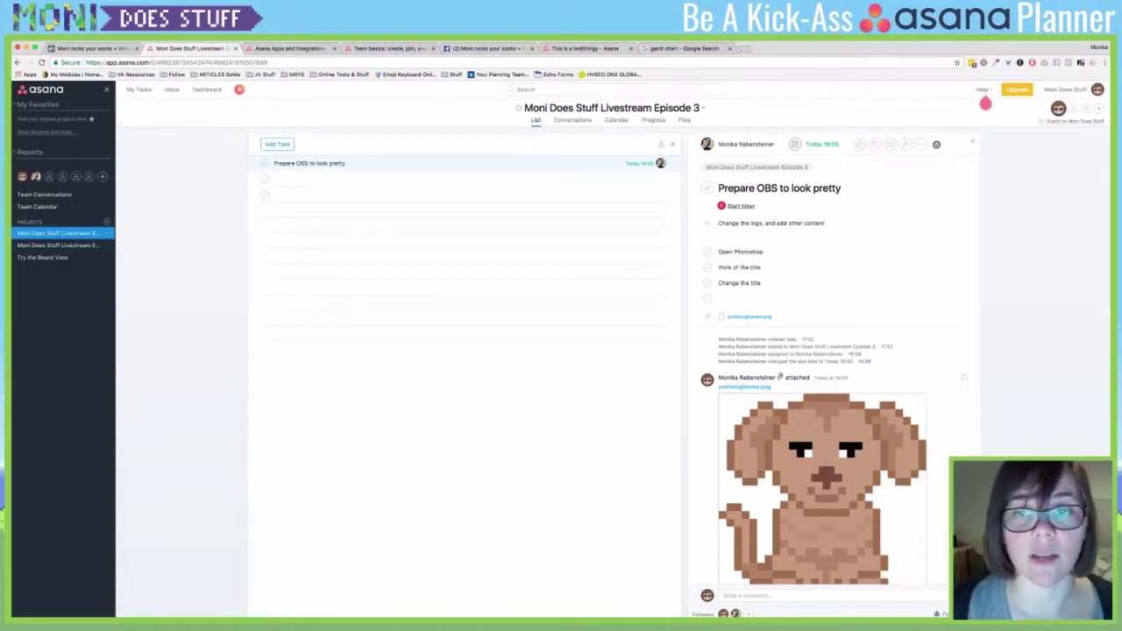
- Start and stop the timer on 'Prepare OBS to look pretty', then open the account menu
{"action": "left_click", "coordinate": [741, 206]}
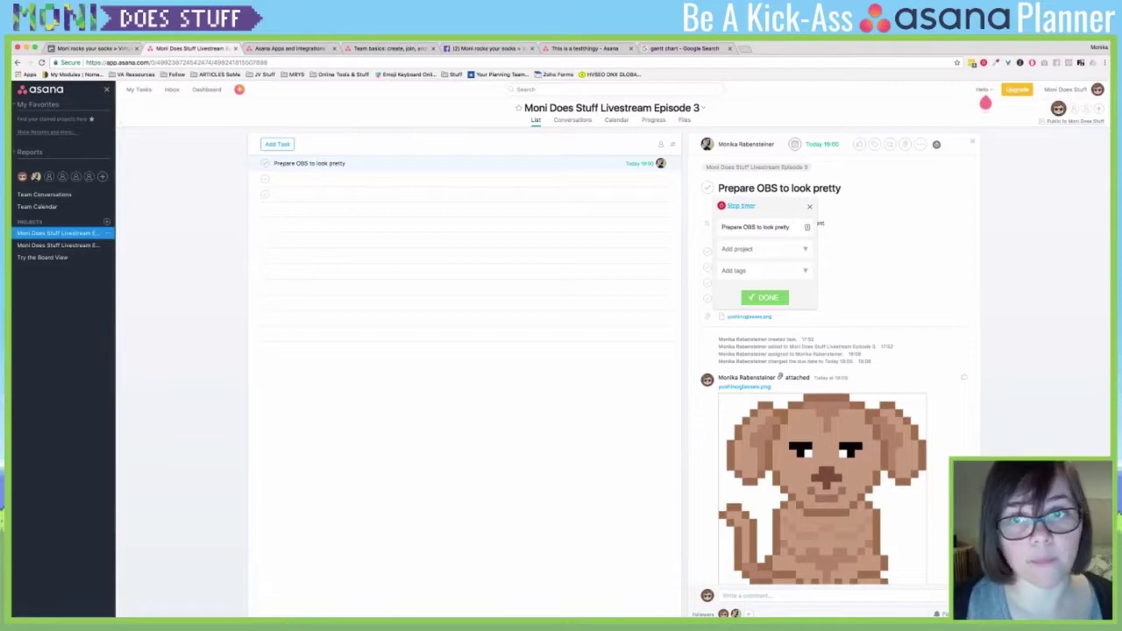
{"action": "left_click", "coordinate": [765, 298]}
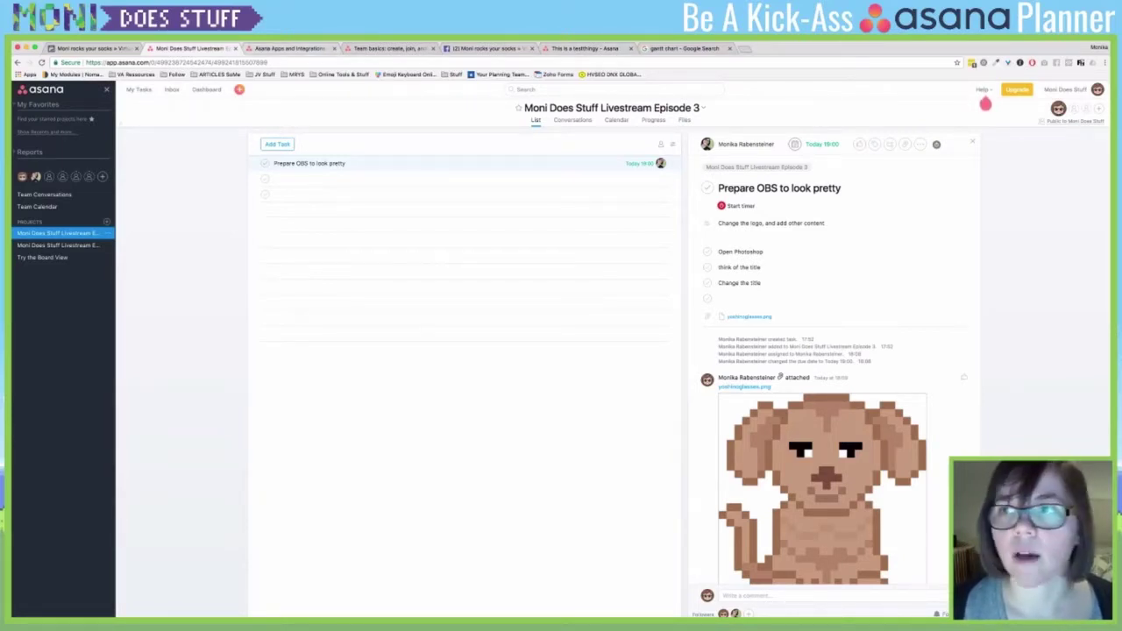
{"action": "left_click", "coordinate": [1098, 89]}
{"action": "left_click", "coordinate": [1036, 148]}
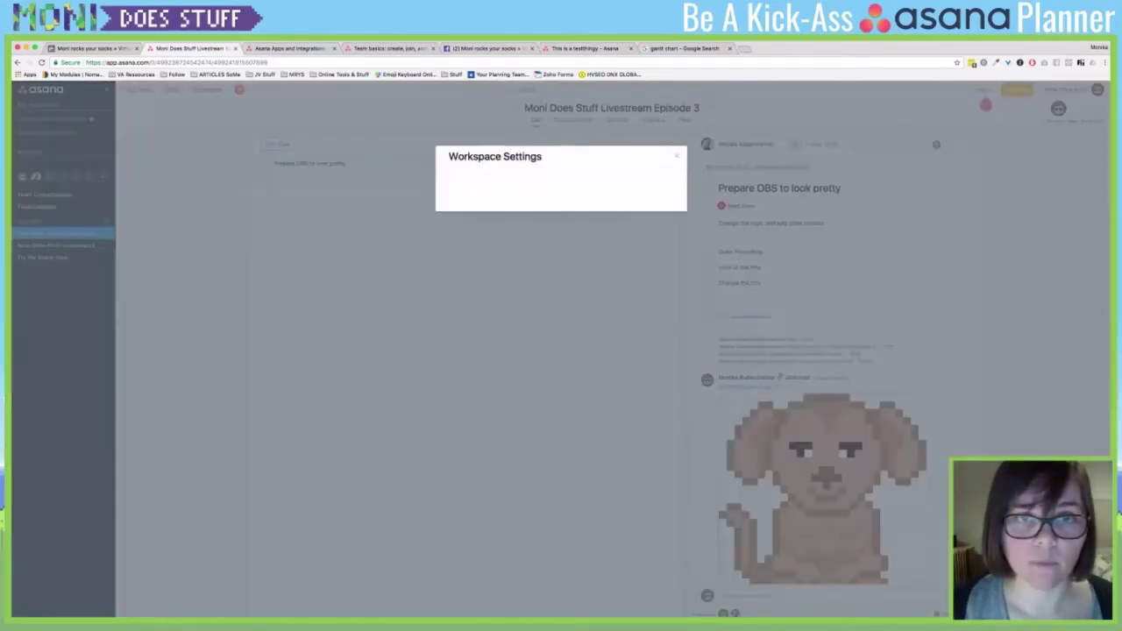
{"action": "left_click", "coordinate": [565, 172]}
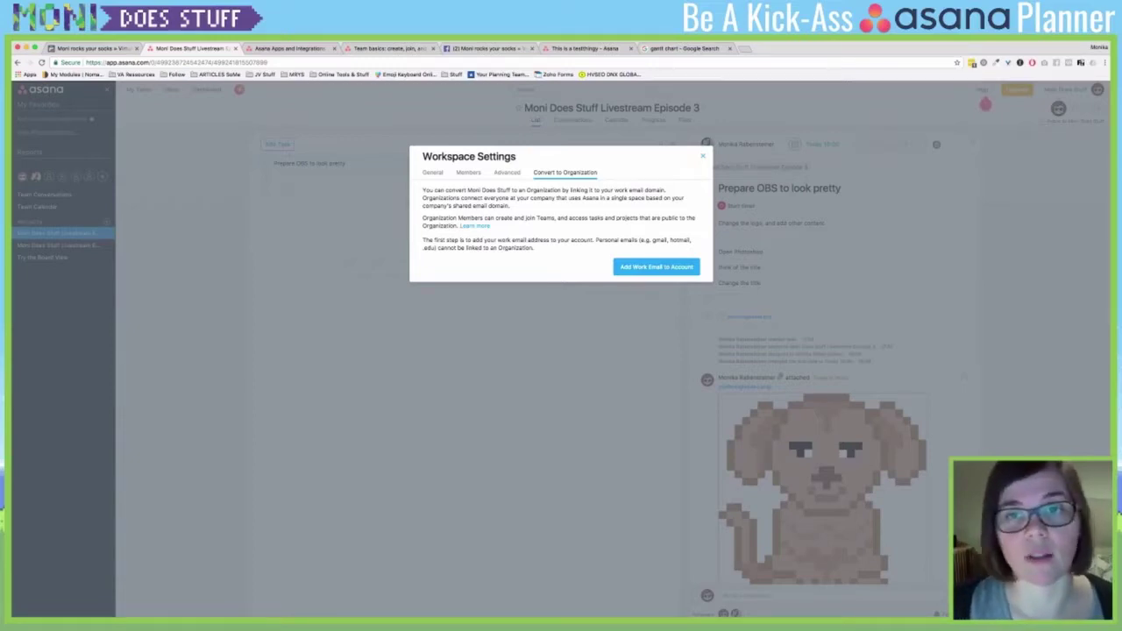
{"action": "key", "text": "Escape"}
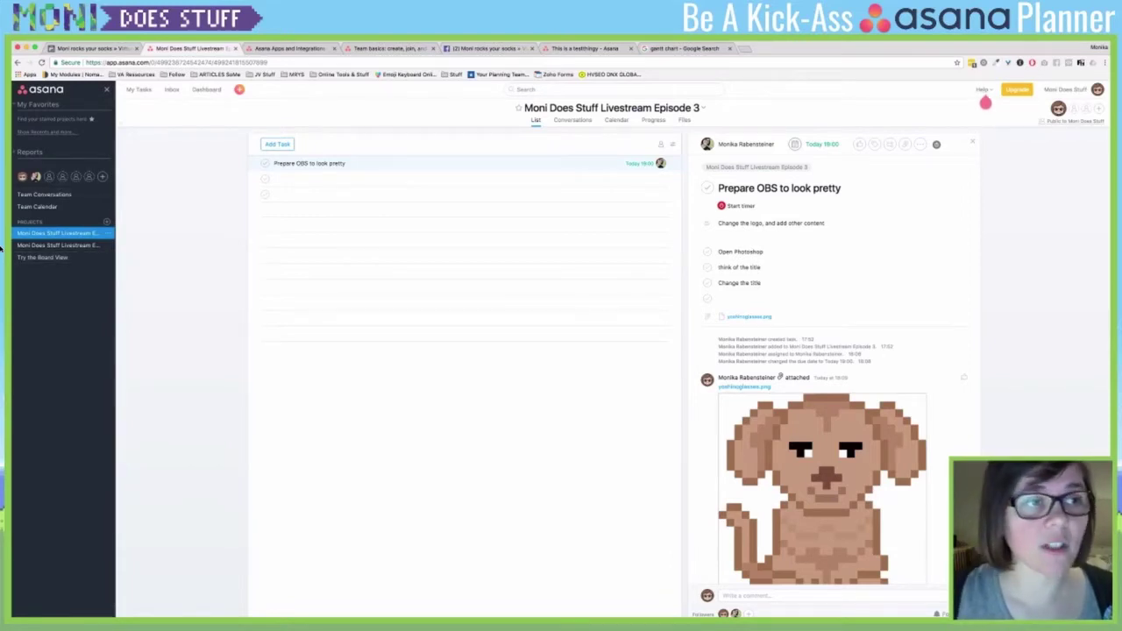
- Expand Reports, view Tasks I've Created, then return to the Livestream project
{"action": "left_click", "coordinate": [29, 152]}
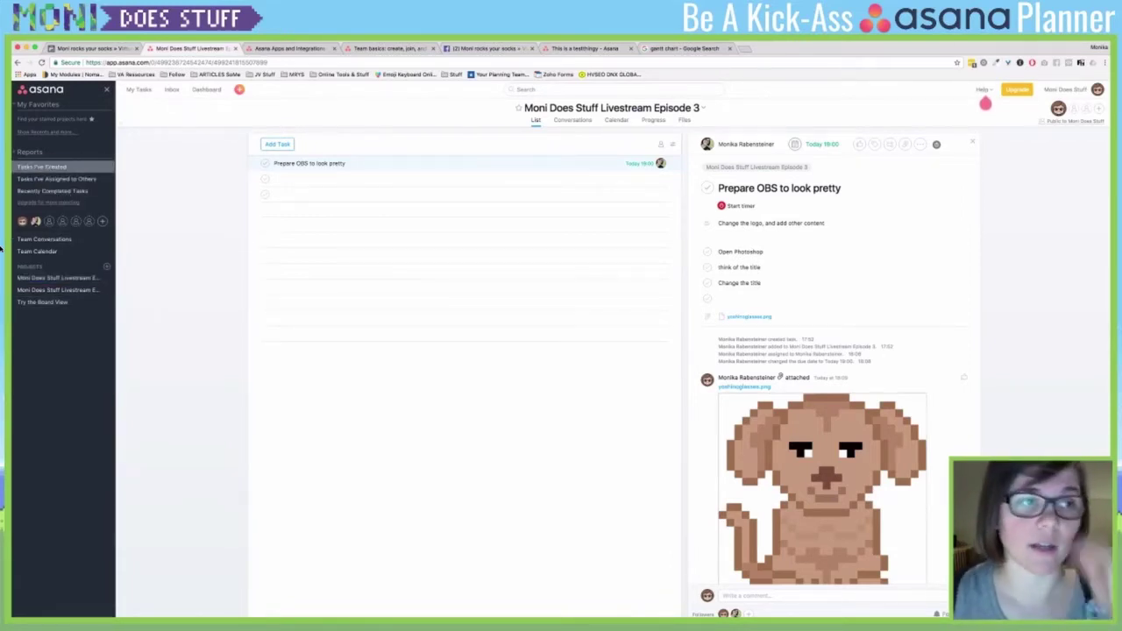
{"action": "left_click", "coordinate": [41, 167]}
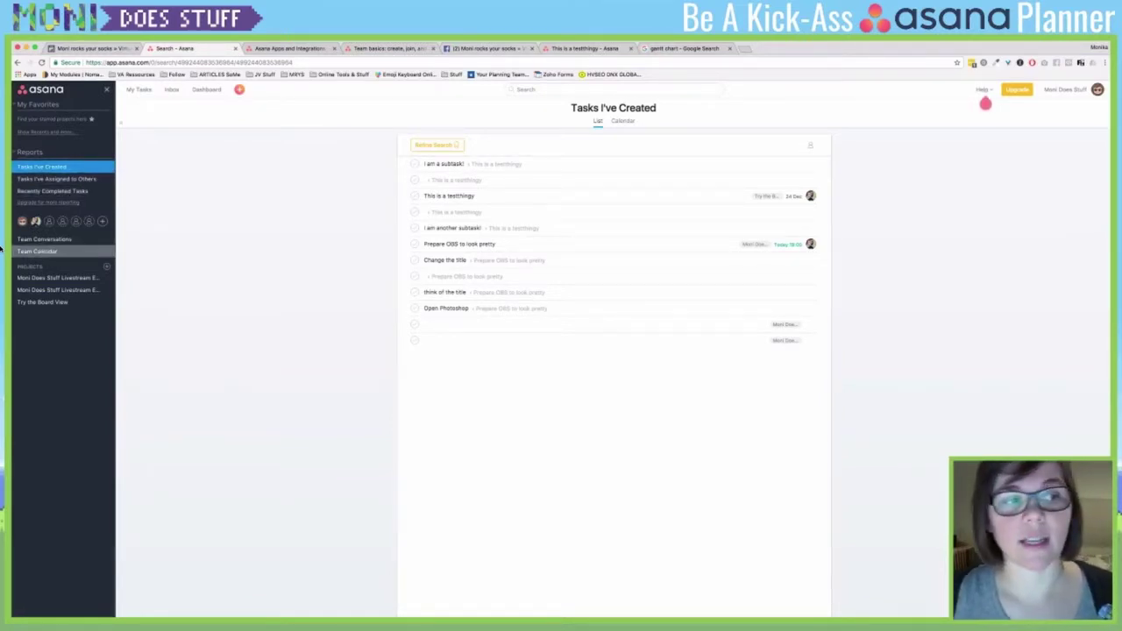
{"action": "left_click", "coordinate": [57, 277]}
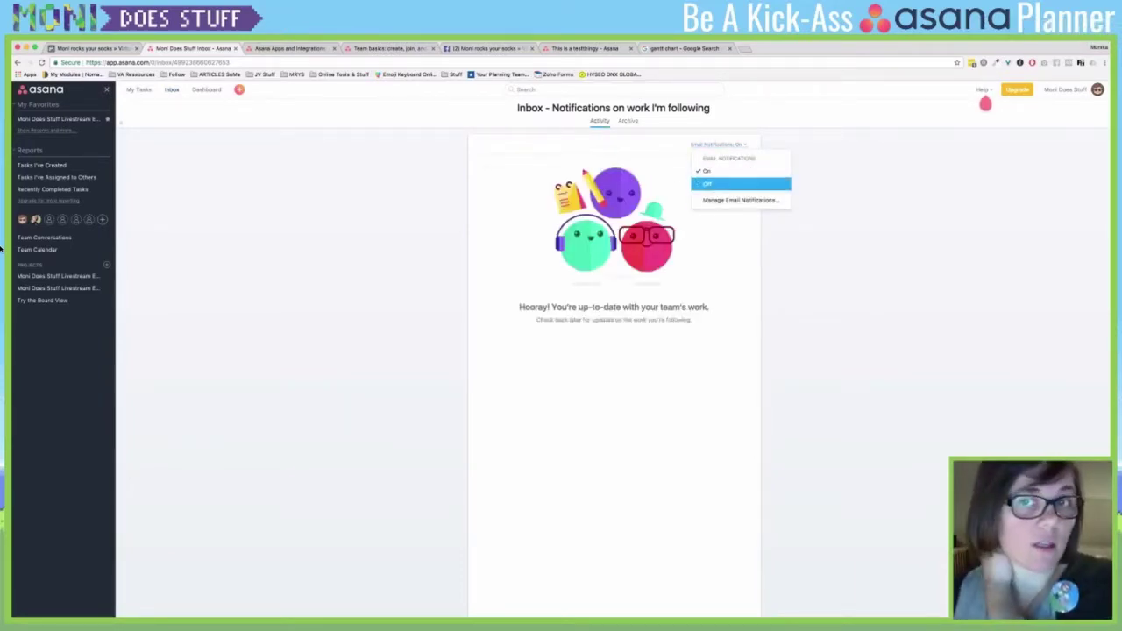
- Open Manage Email Notifications from the profile's email settings
{"action": "left_click", "coordinate": [741, 200]}
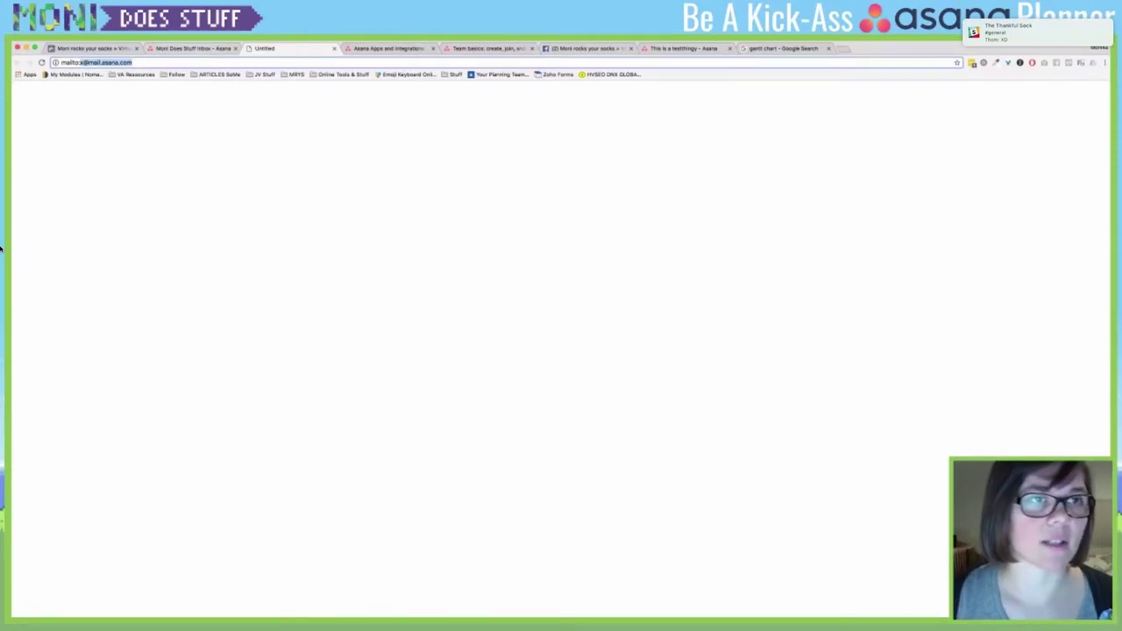
- Back in the Asana tab, close My Profile Settings and start a new browser tab
{"action": "key", "text": "ctrl+shift+Tab"}
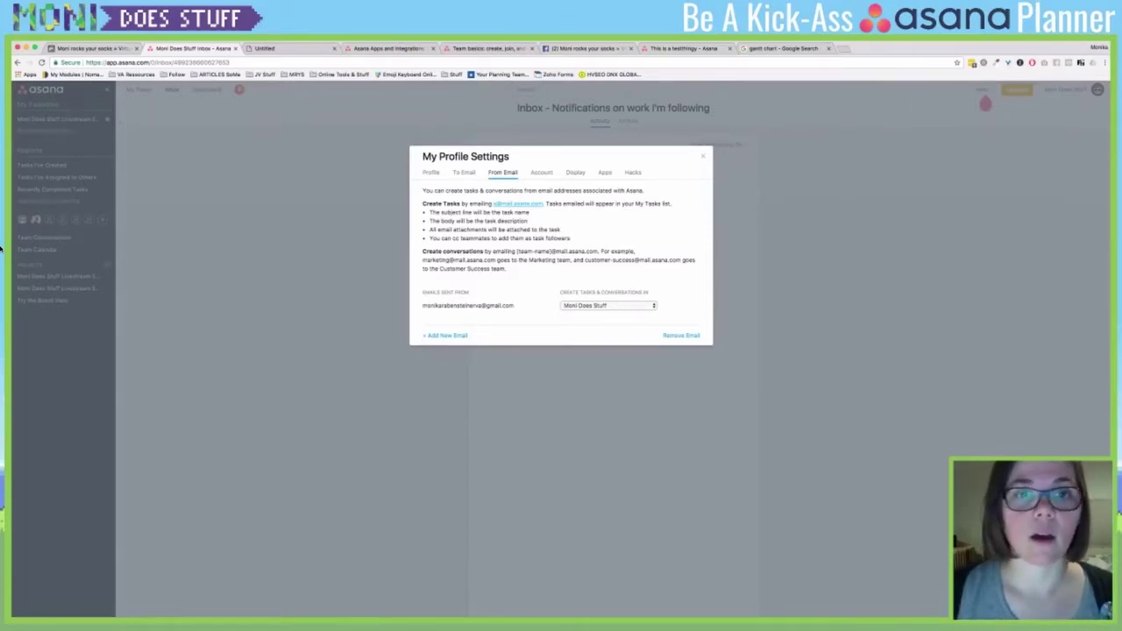
{"action": "key", "text": "Escape"}
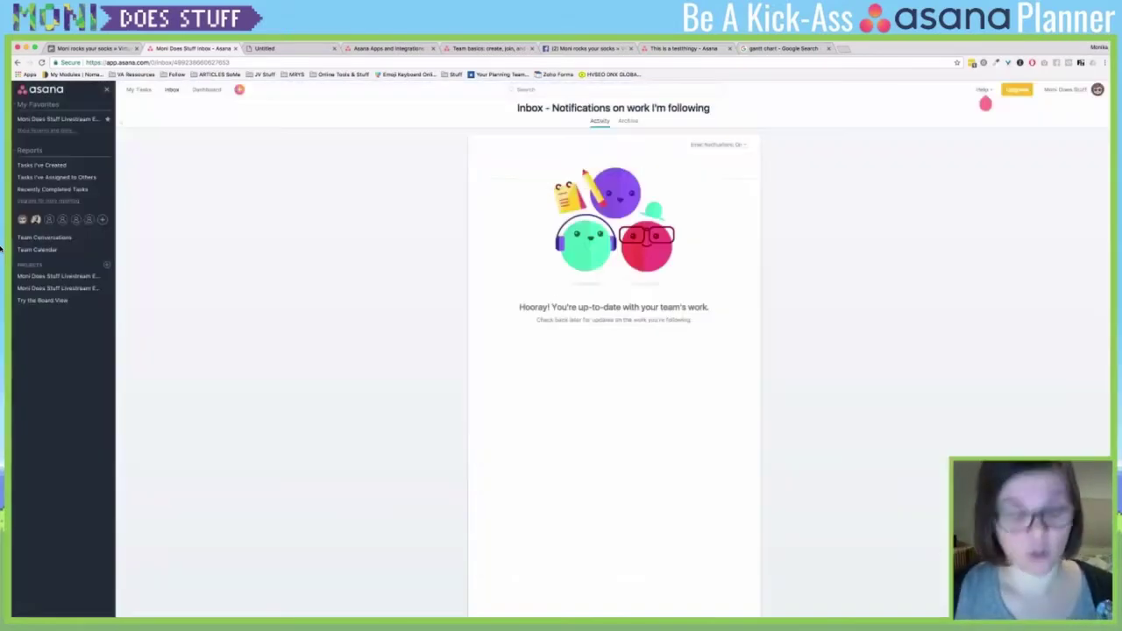
{"action": "key", "text": "ctrl+t"}
- Load gmail.com and sign in with the account password to reach the inbox
{"action": "type", "text": "gmail.com"}
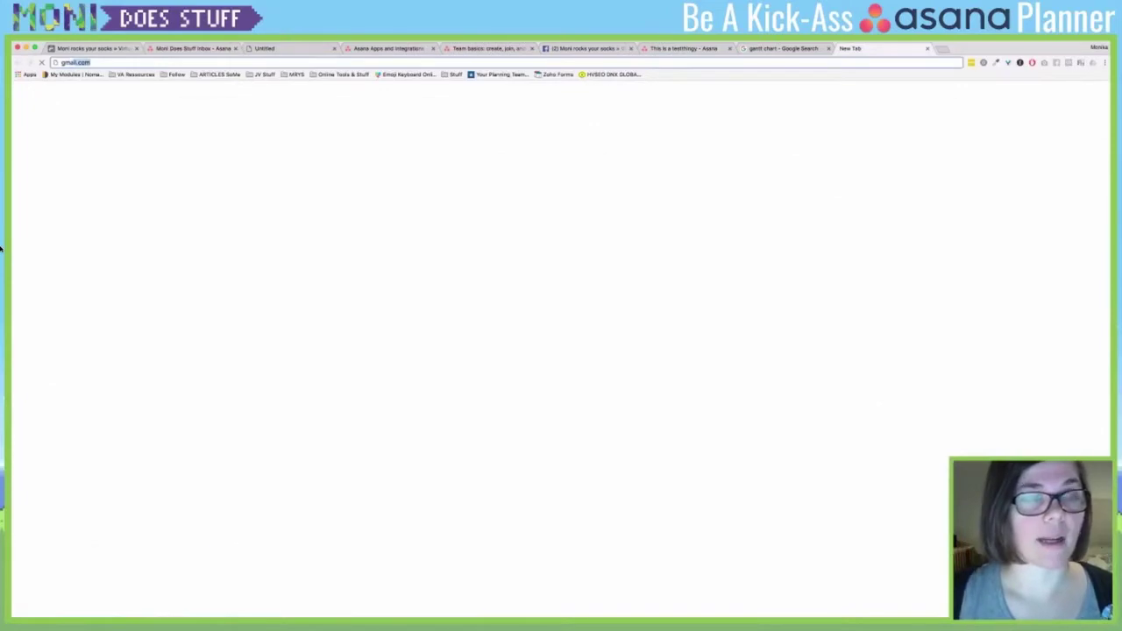
{"action": "key", "text": "Return"}
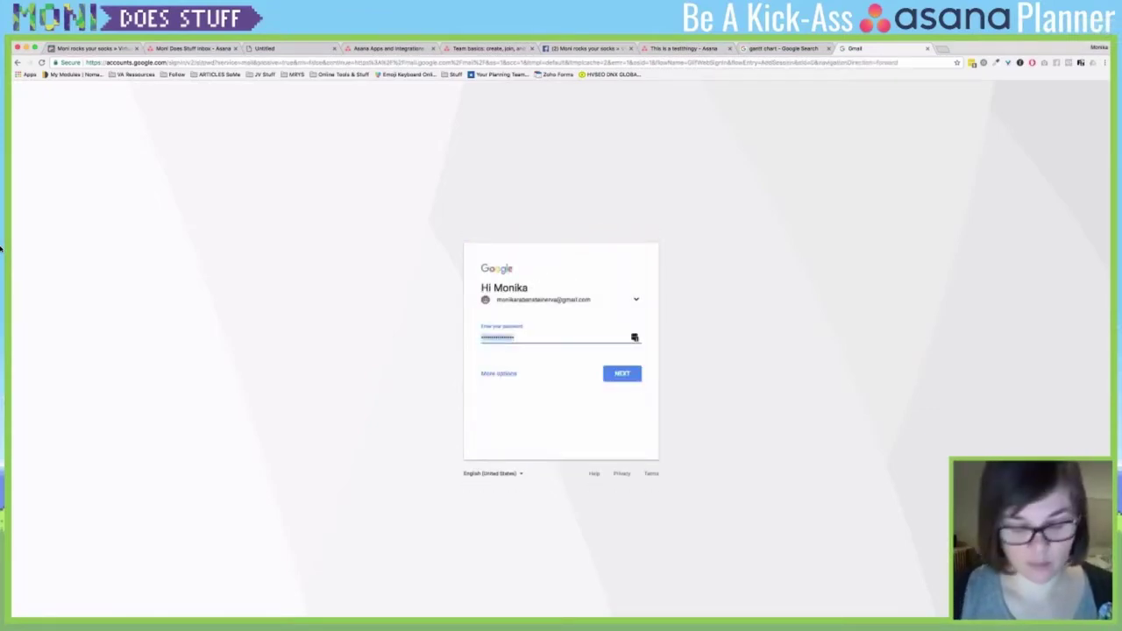
{"action": "type", "text": "••••••••"}
{"action": "key", "text": "Return"}
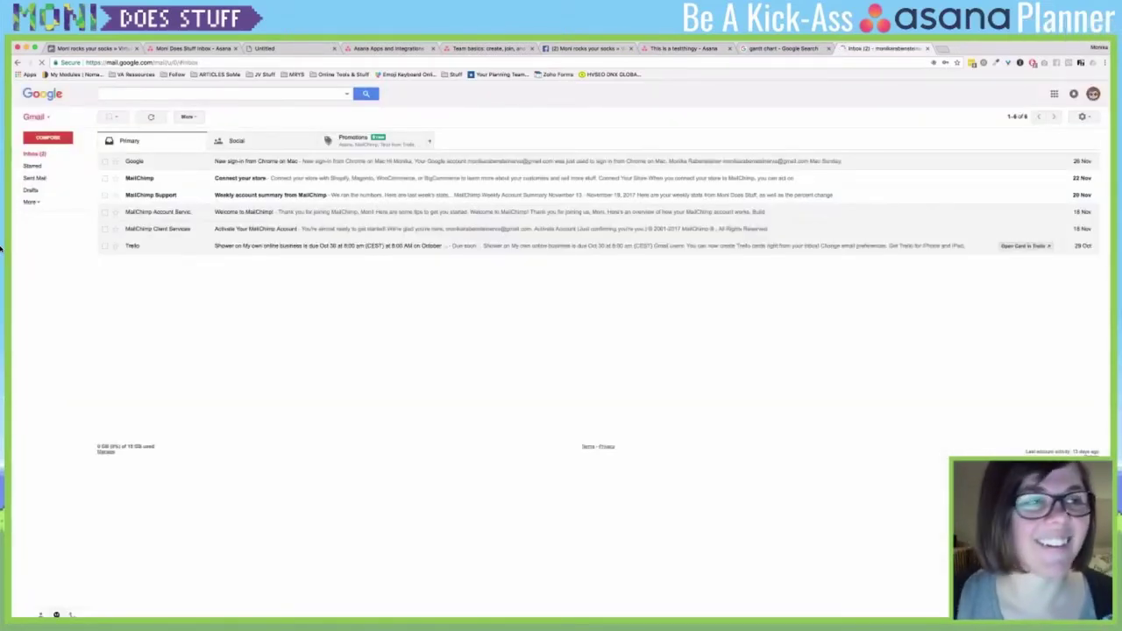
- Email Asana's task address: subject 'I am an amazing task, because I am awesome af', body 'This is going to be the description! <3'
{"action": "key", "text": "c"}
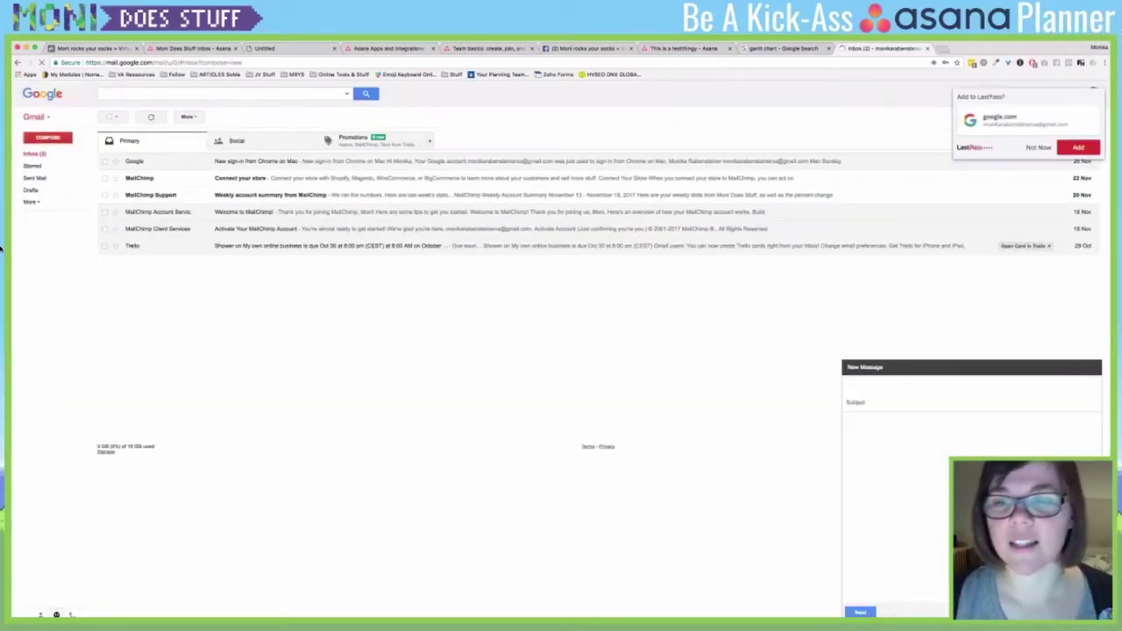
{"action": "key", "text": "super+v"}
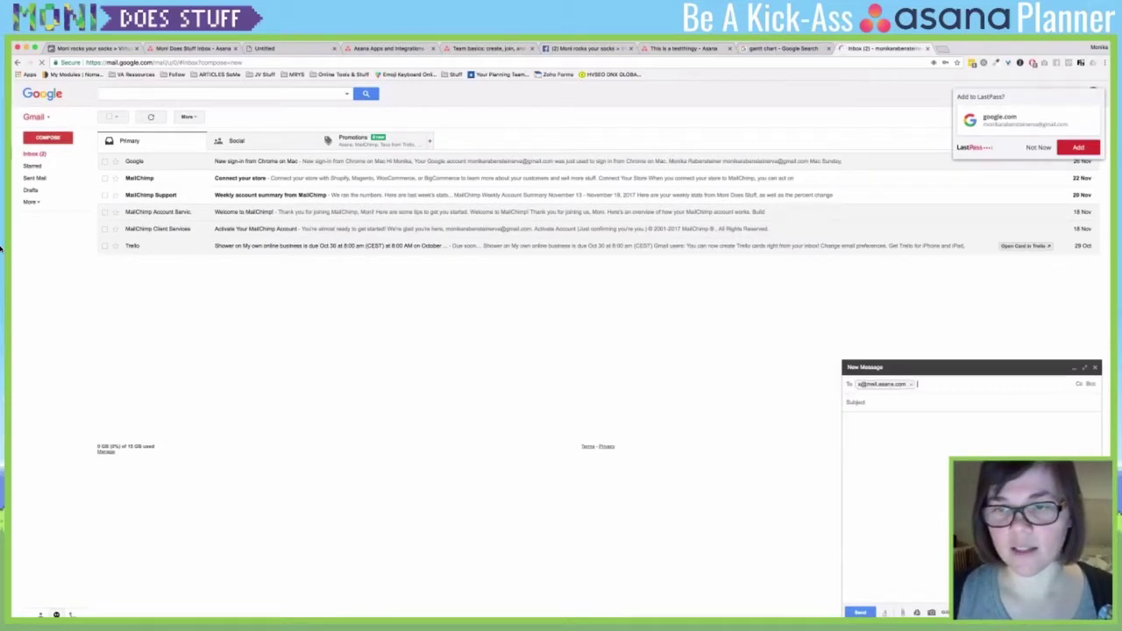
{"action": "key", "text": "Tab"}
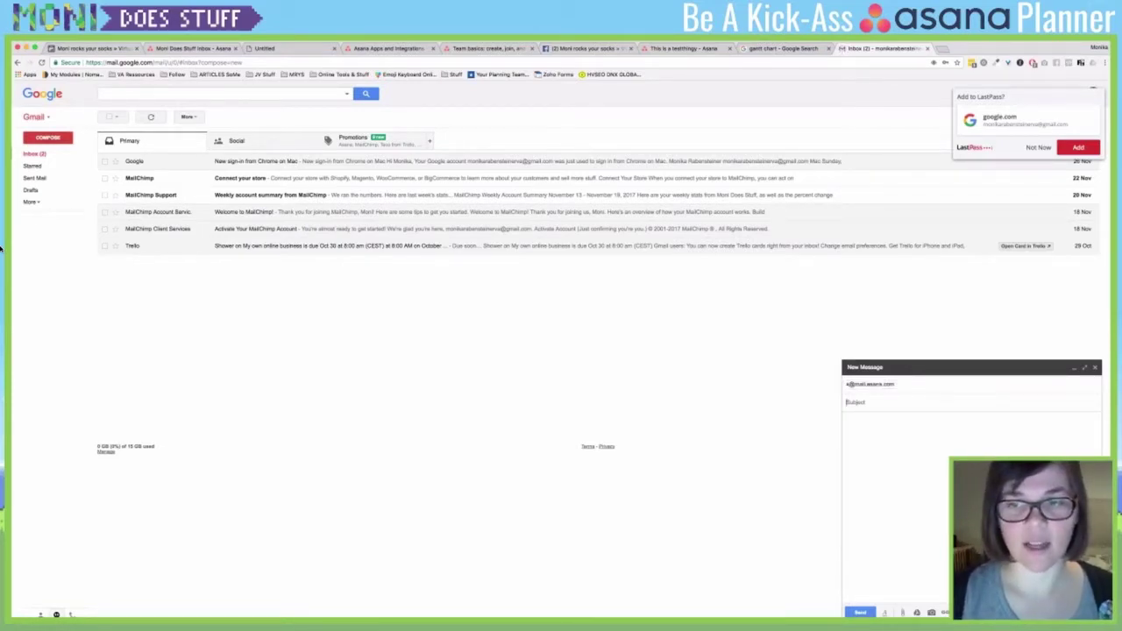
{"action": "type", "text": "I am"}
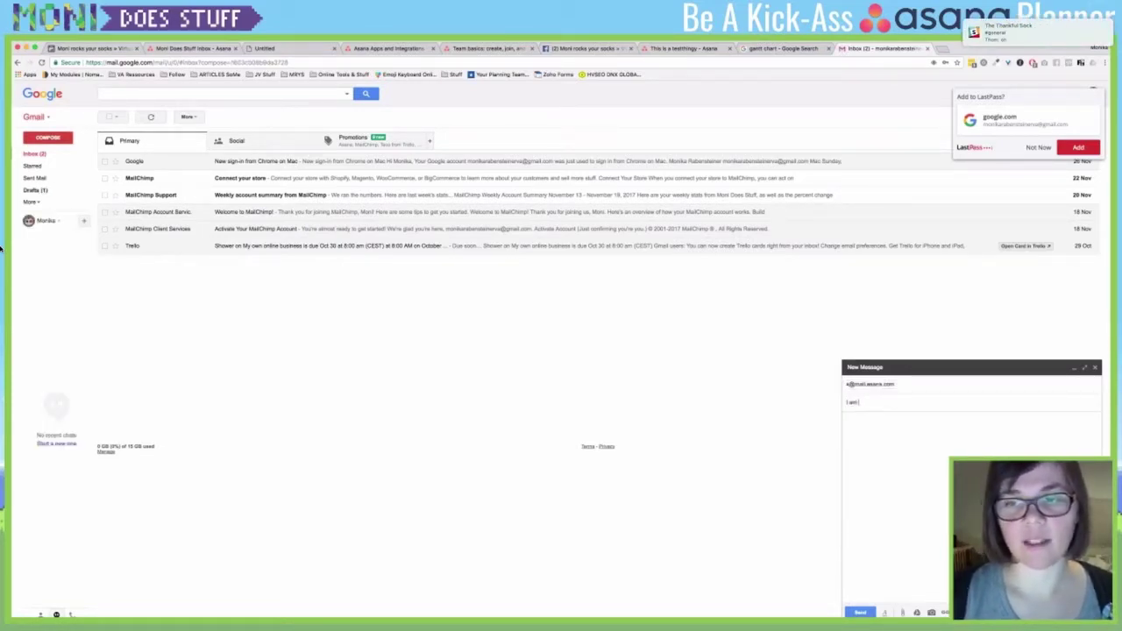
{"action": "type", "text": " an amazing task, beca"}
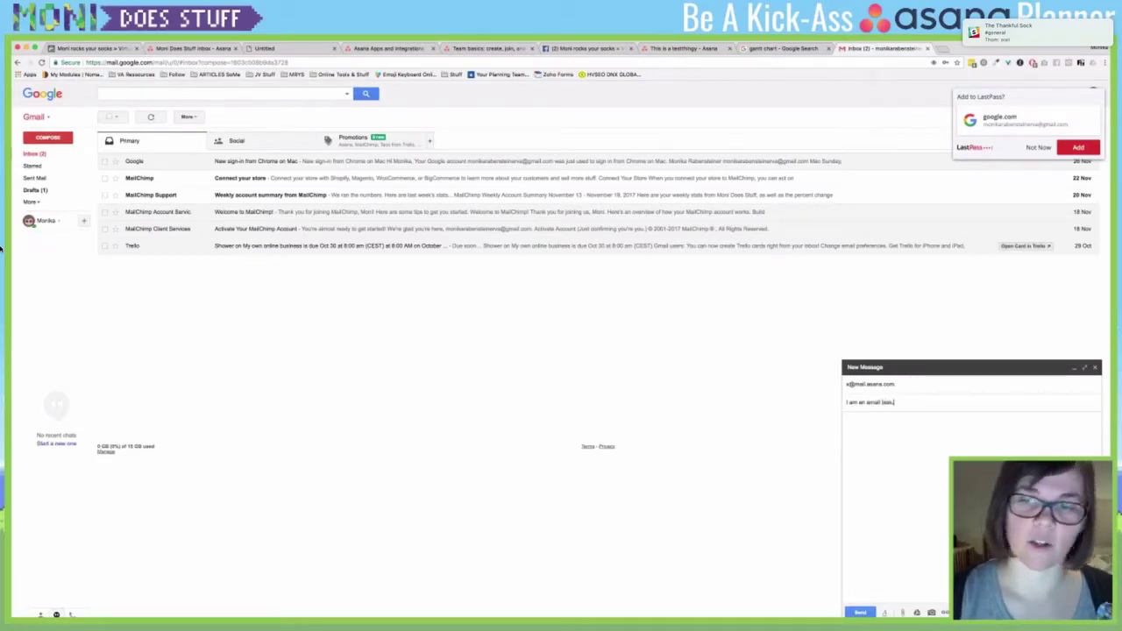
{"action": "type", "text": "use I am aw"}
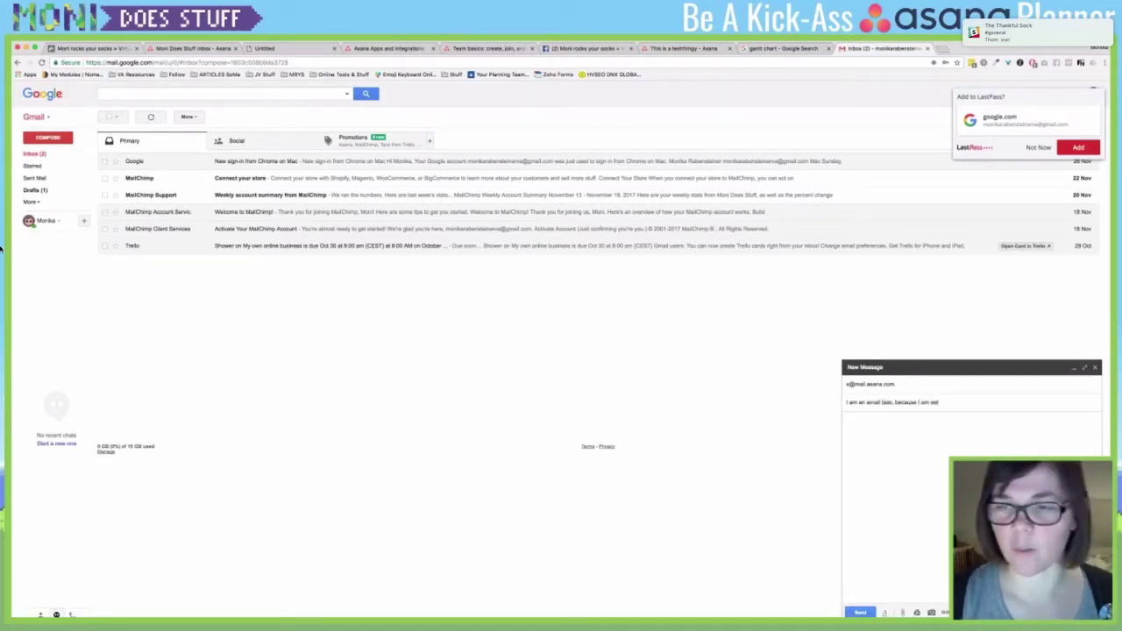
{"action": "type", "text": "esome af"}
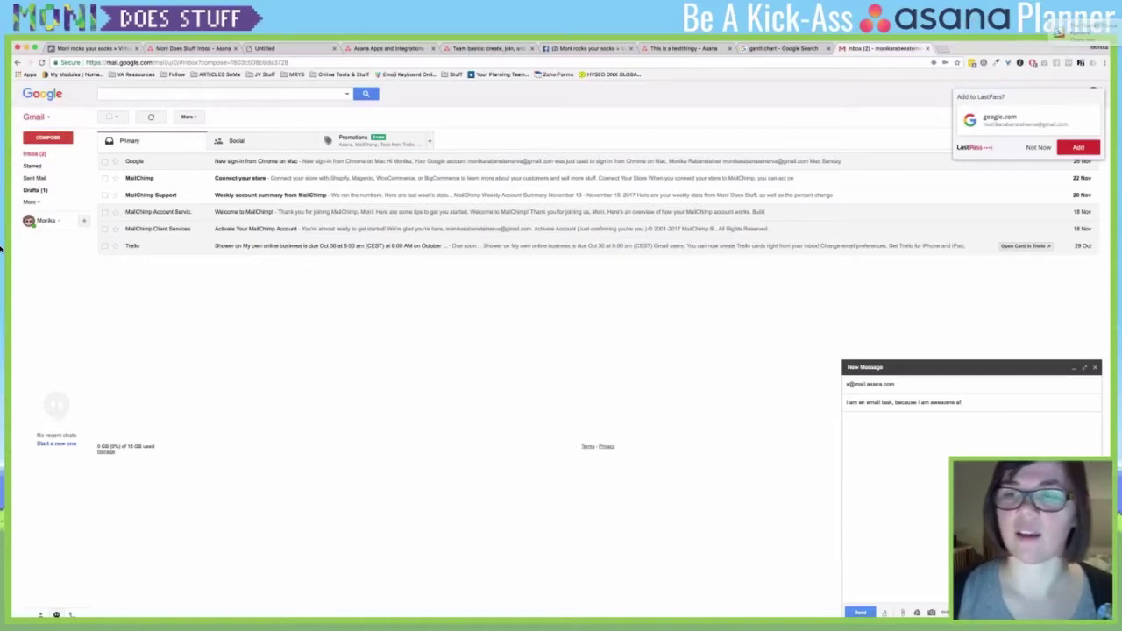
{"action": "key", "text": "Tab"}
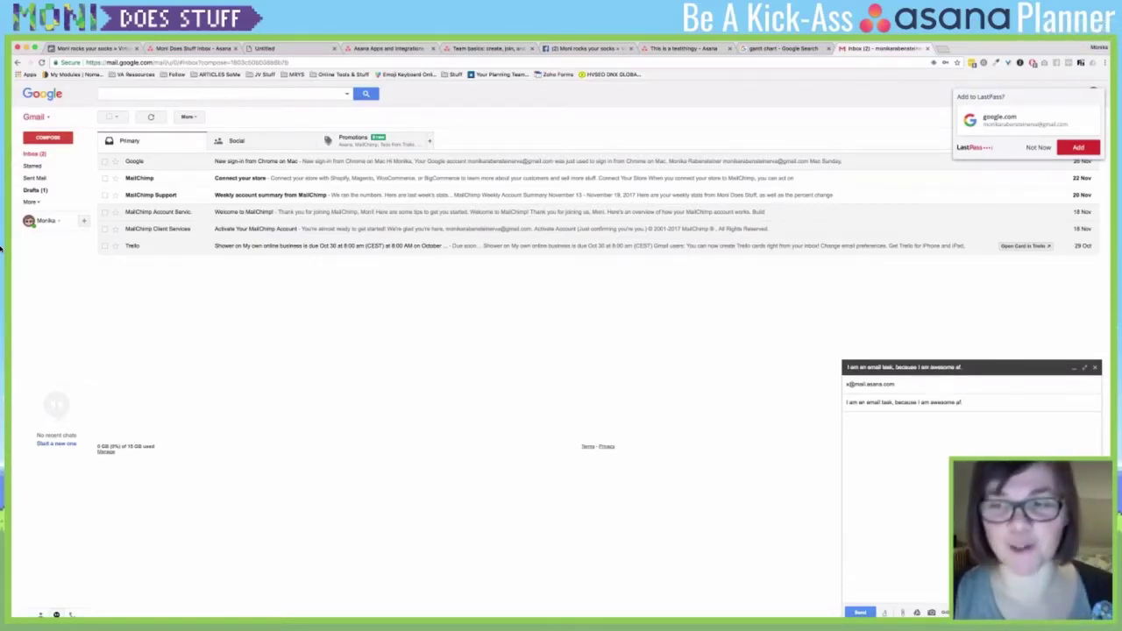
{"action": "type", "text": "This i"}
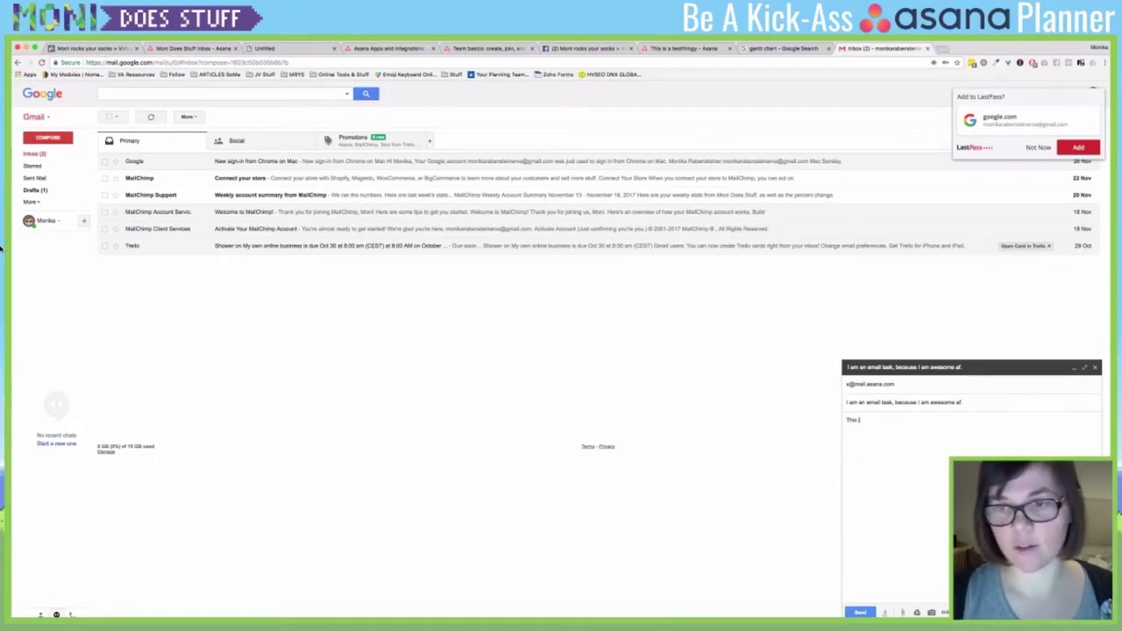
{"action": "type", "text": "s going to be the descr"}
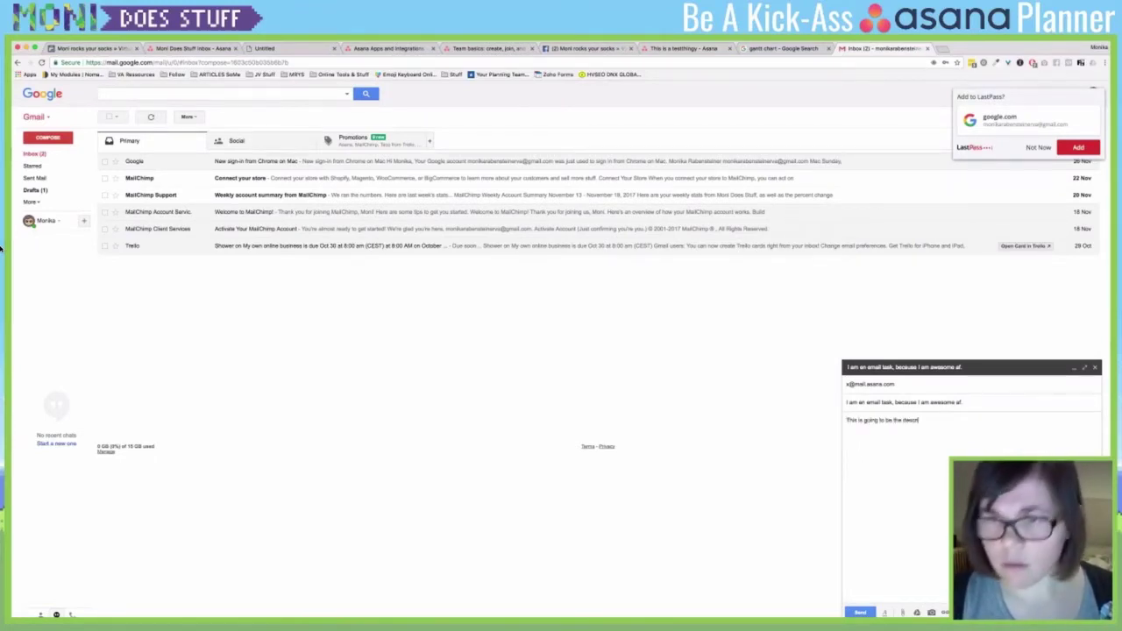
{"action": "type", "text": "iption! "}
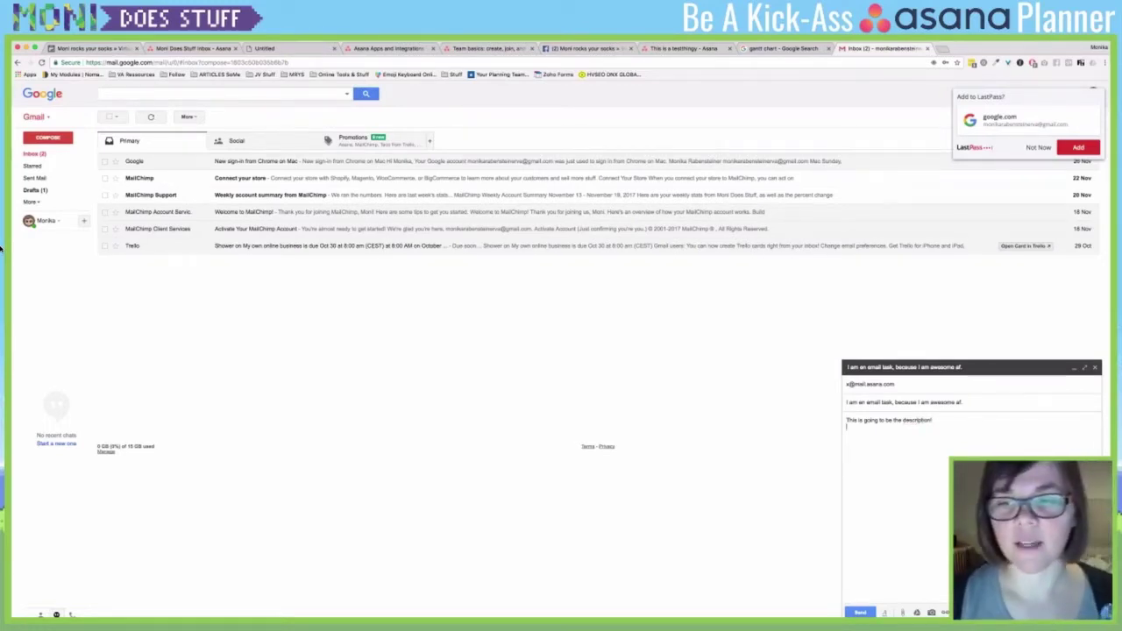
{"action": "type", "text": "<3"}
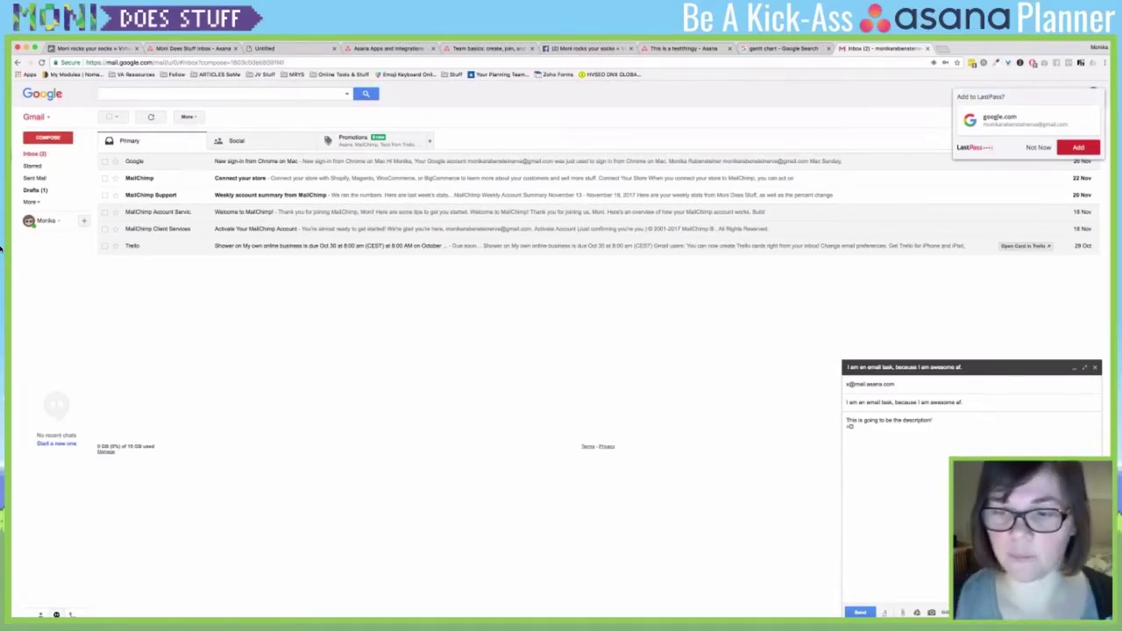
{"action": "key", "text": "super+Return"}
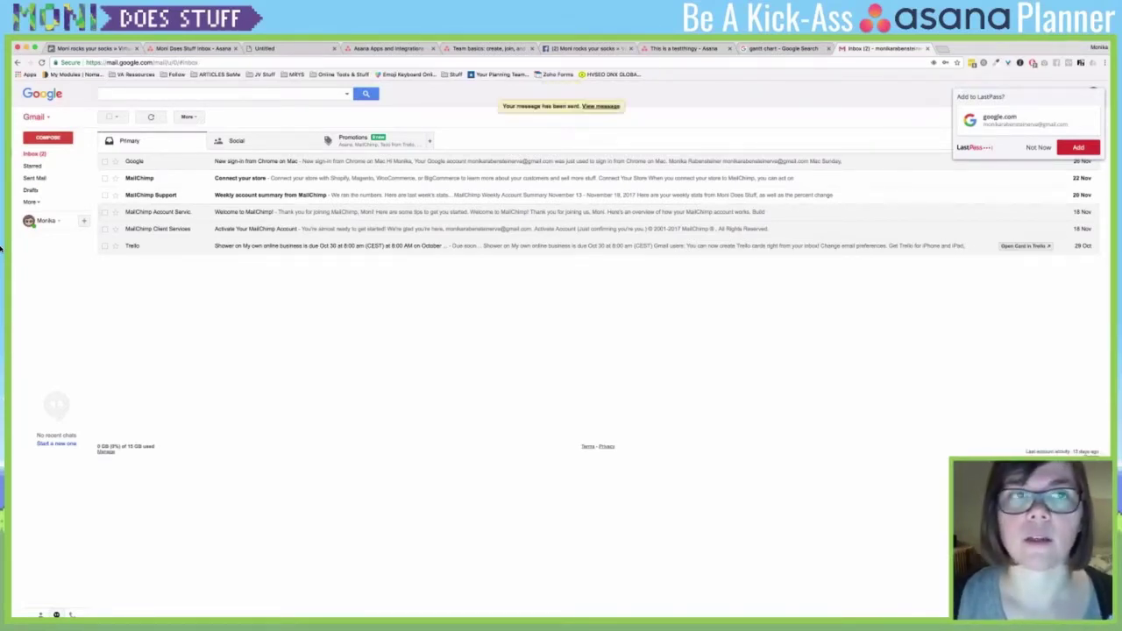
- Return to Asana, reload the page, and open My Tasks to find the emailed task
{"action": "key", "text": "super+2"}
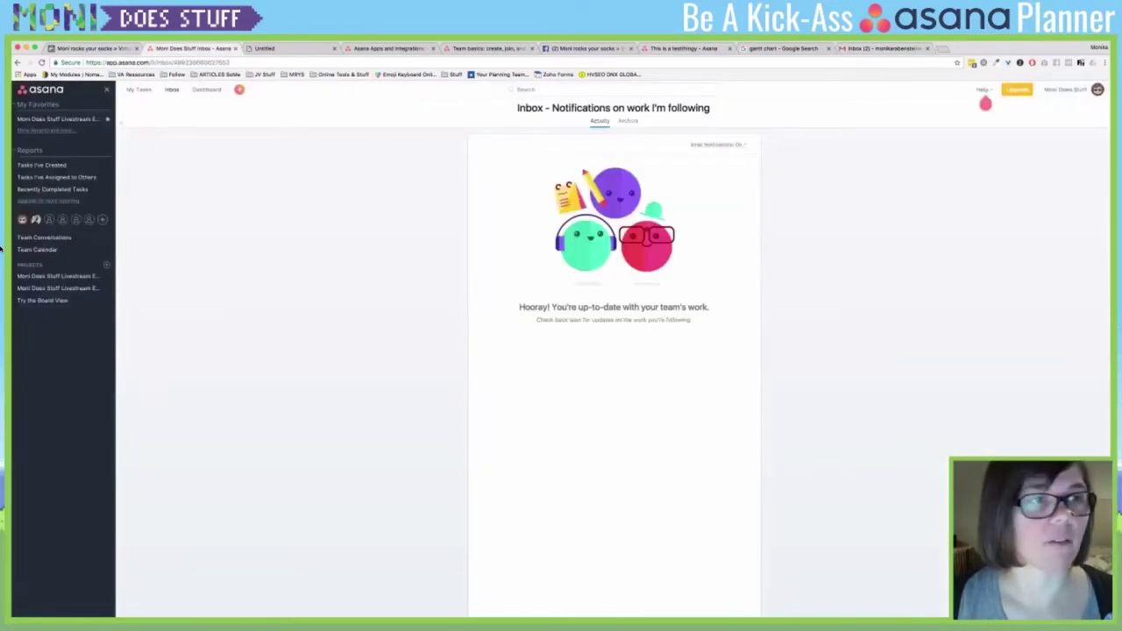
{"action": "key", "text": "Down"}
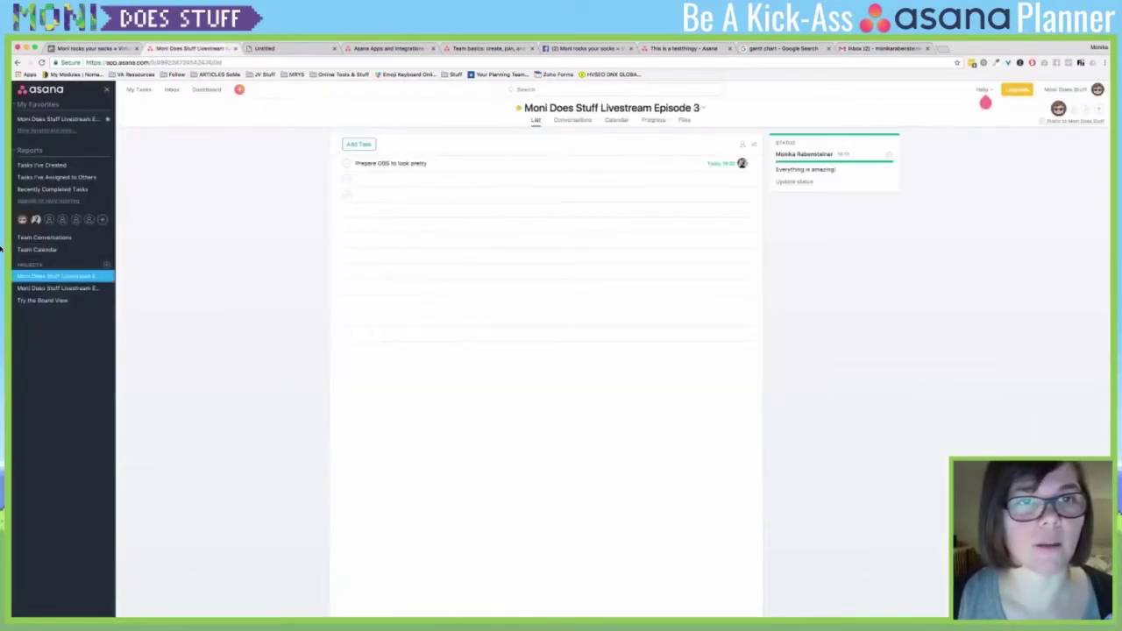
{"action": "key", "text": "Down"}
{"action": "key", "text": "Down"}
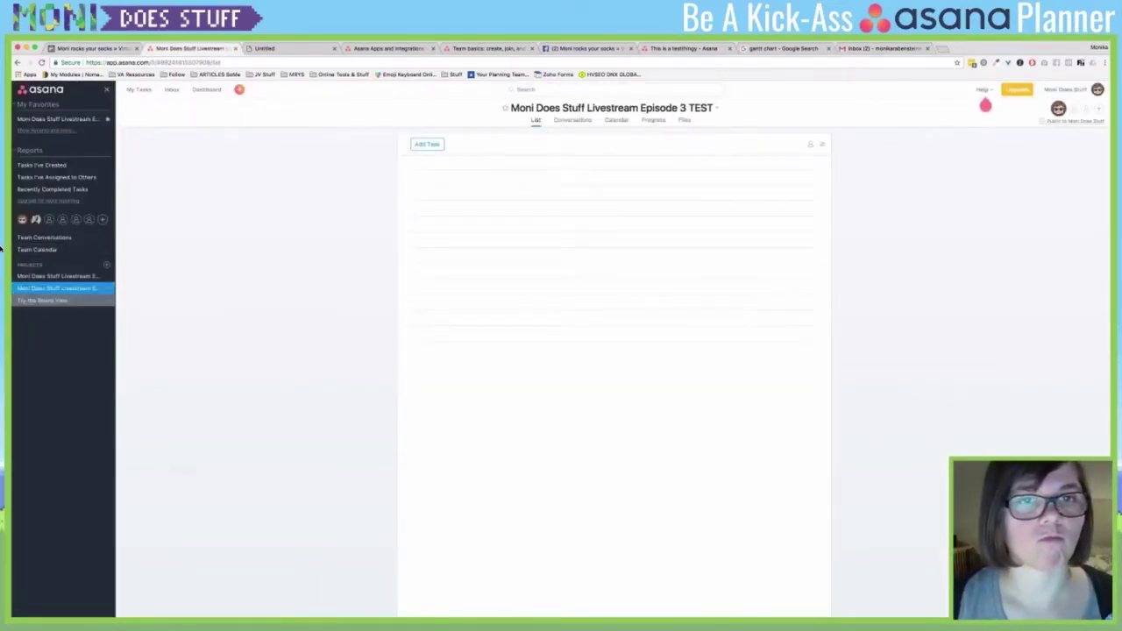
{"action": "key", "text": "Up"}
{"action": "key", "text": "Up"}
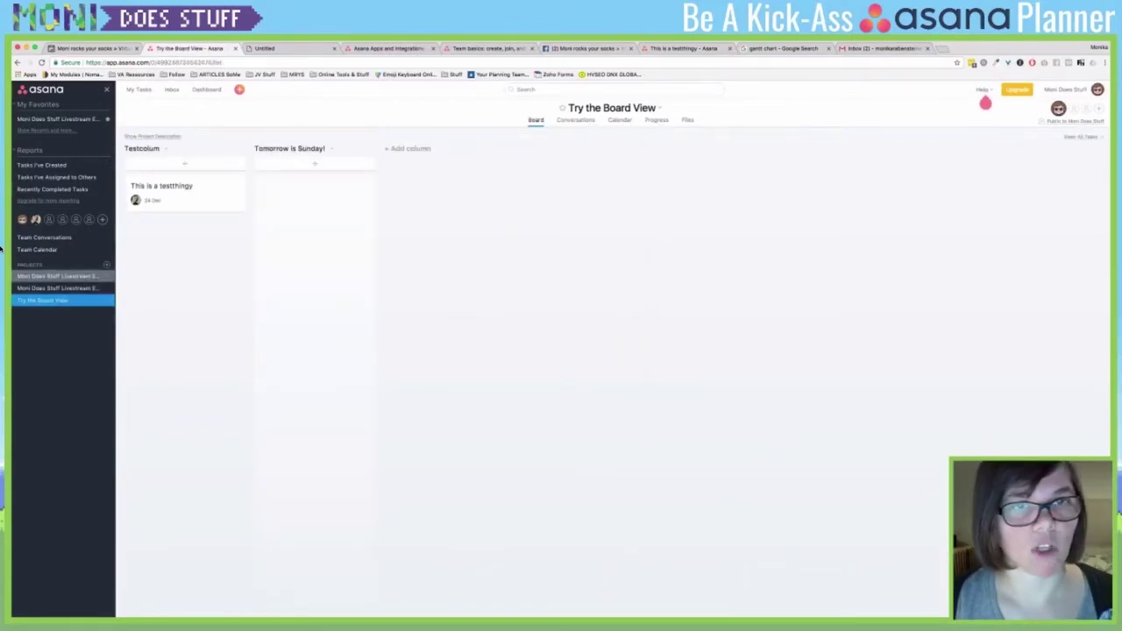
{"action": "key", "text": "super+r"}
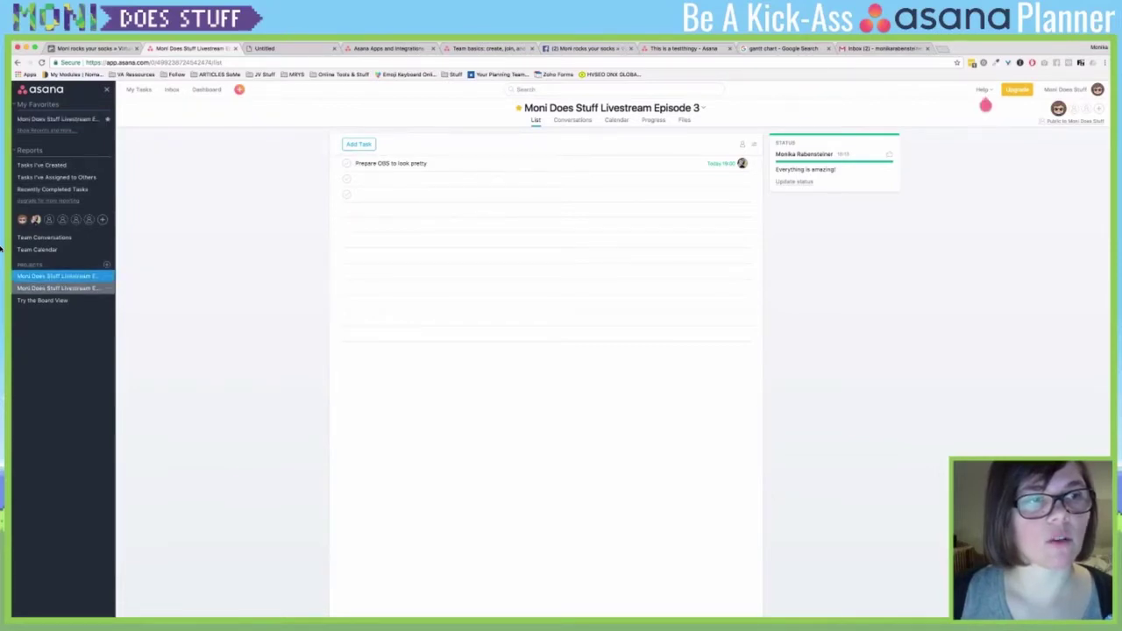
{"action": "left_click", "coordinate": [58, 287]}
{"action": "left_click", "coordinate": [42, 299]}
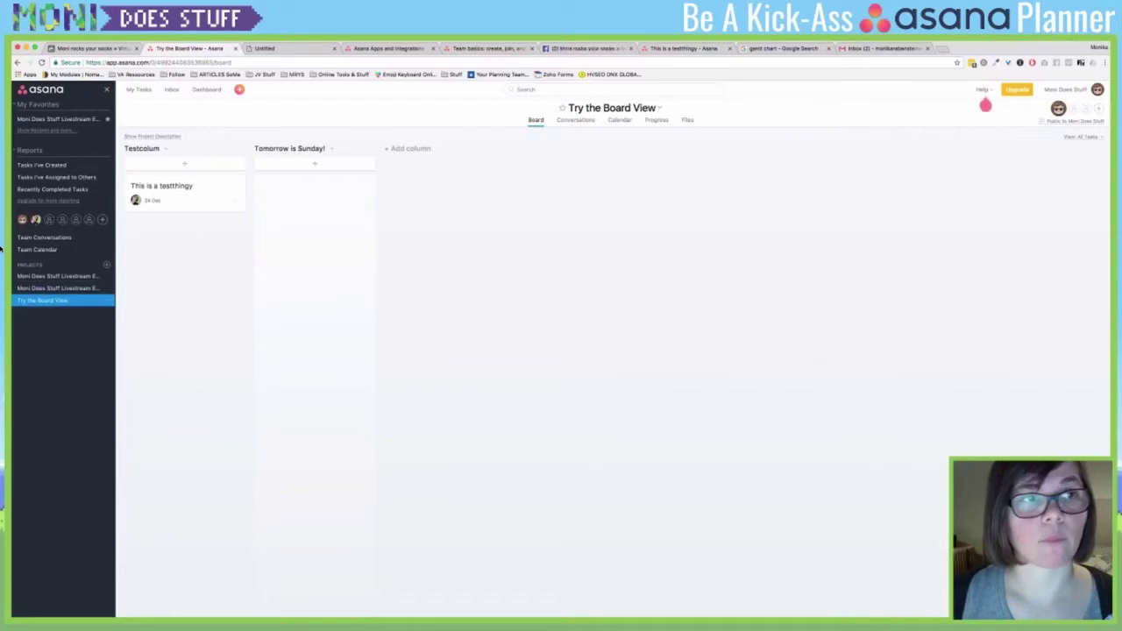
{"action": "key", "text": "Tab+m"}
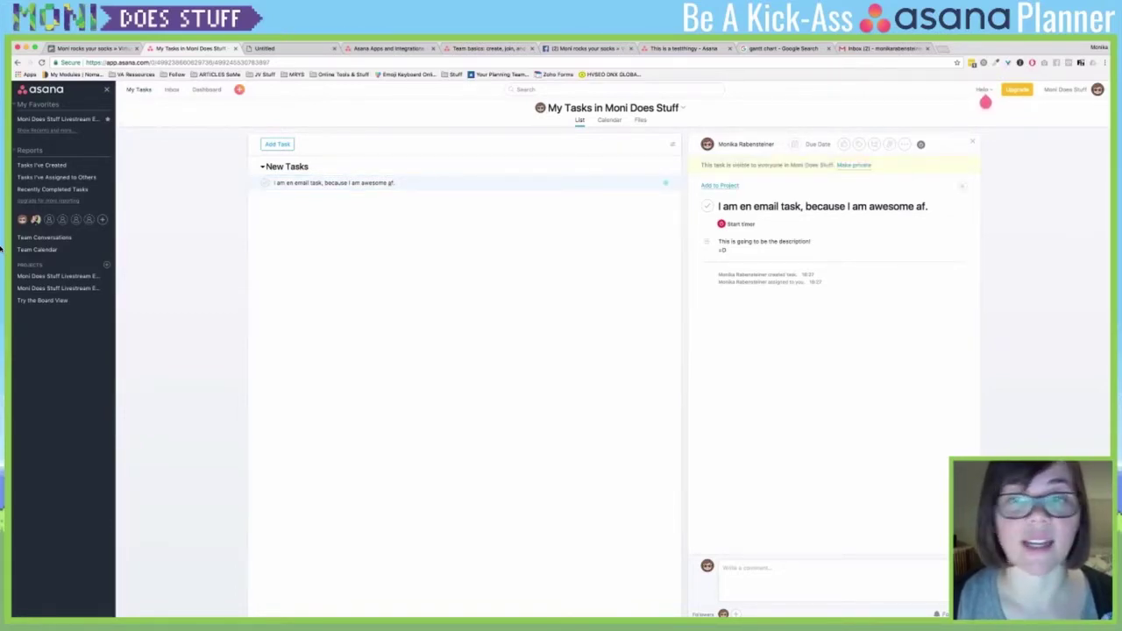
- Start adding the emailed task to a project, then open a blank browser tab
{"action": "key", "text": "Tab+p"}
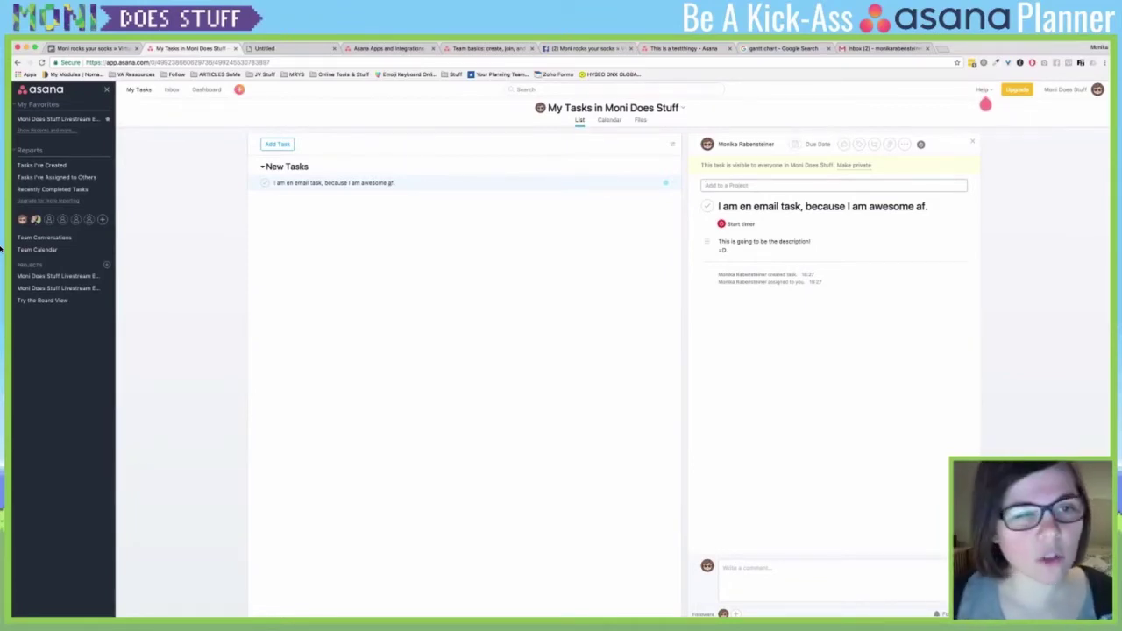
{"action": "key", "text": "super+t"}
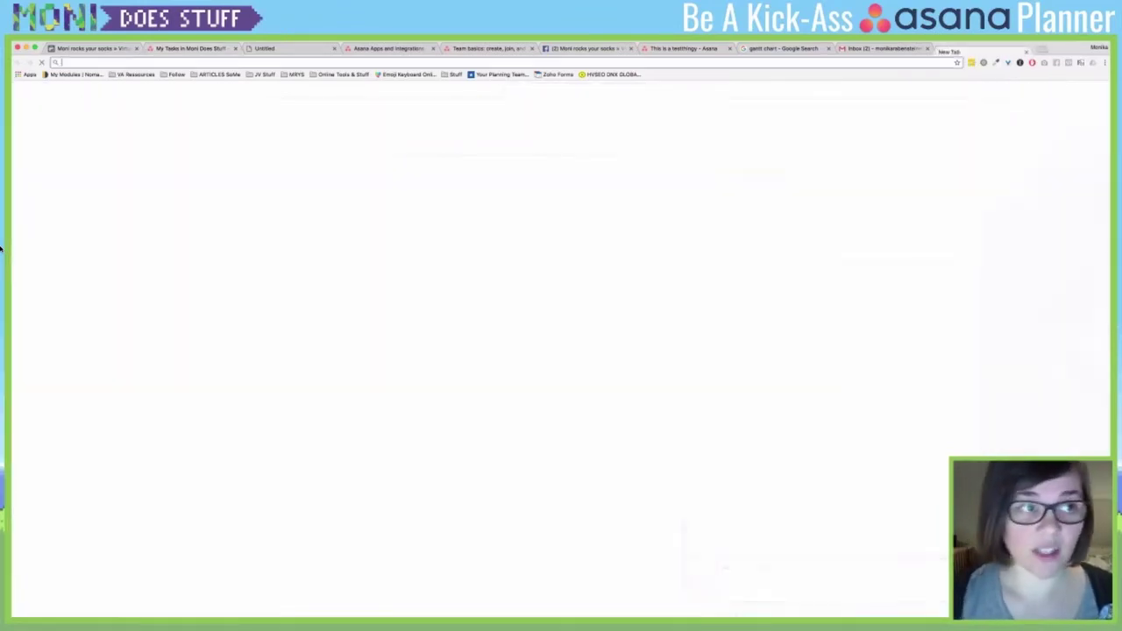
- Load zapier.com in the new tab, then switch back to Asana's My Tasks
{"action": "type", "text": "zapier.com"}
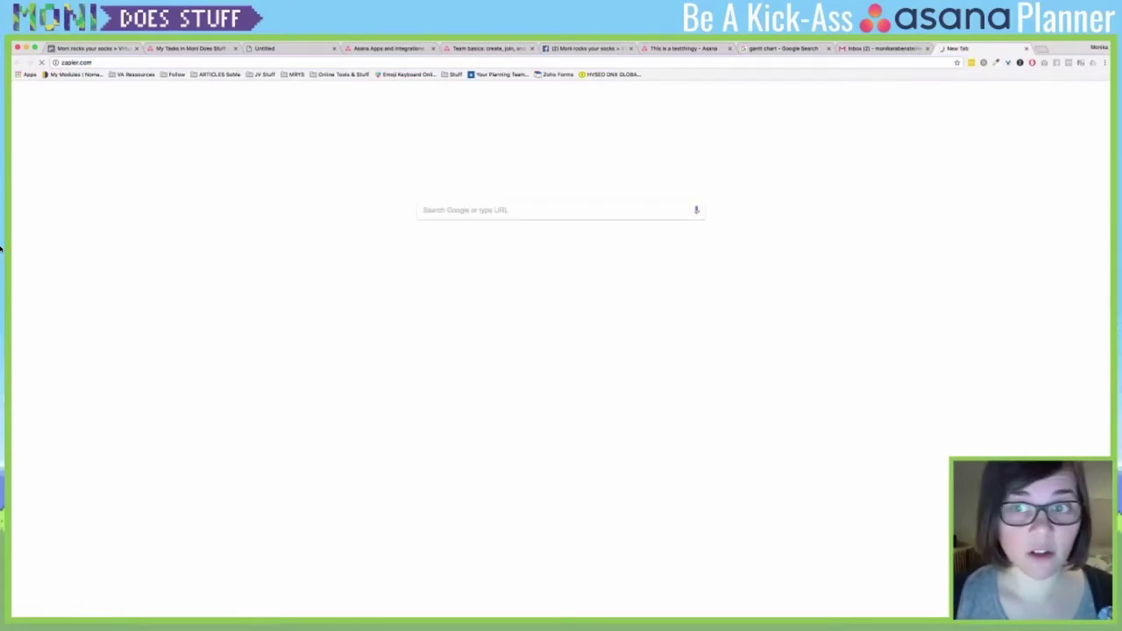
{"action": "key", "text": "Return"}
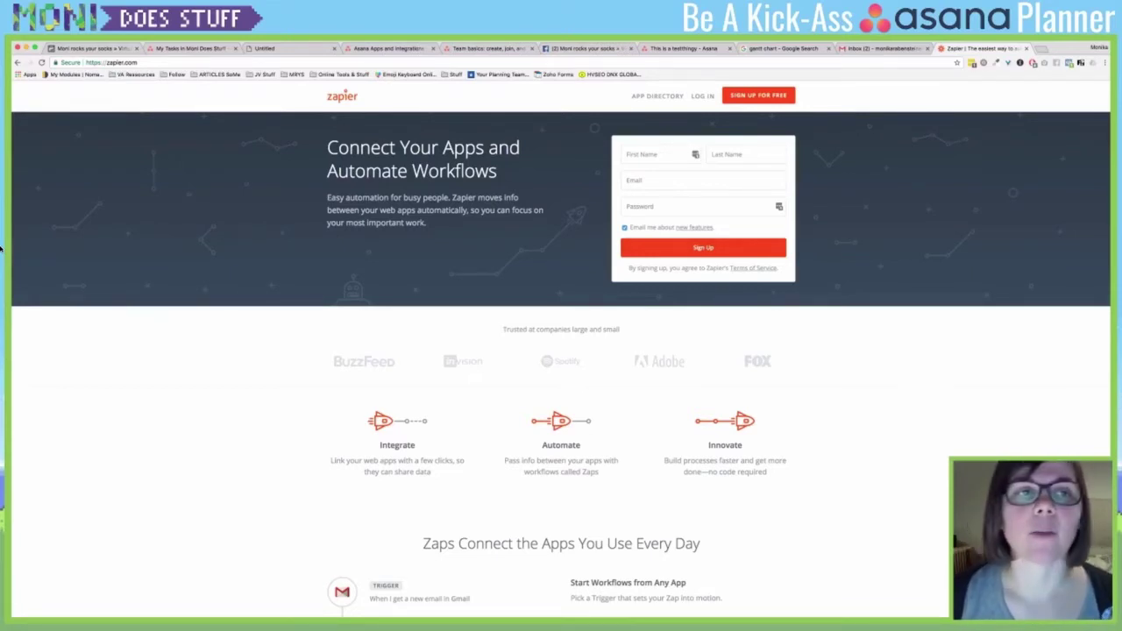
{"action": "key", "text": "super+2"}
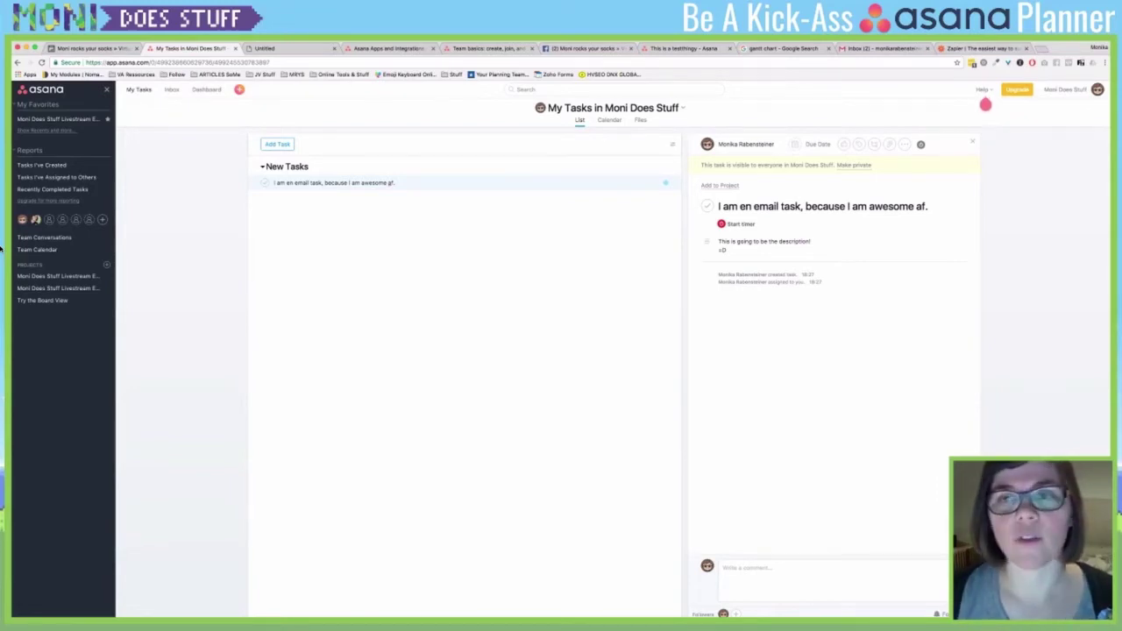
{"action": "key", "text": "super+9"}
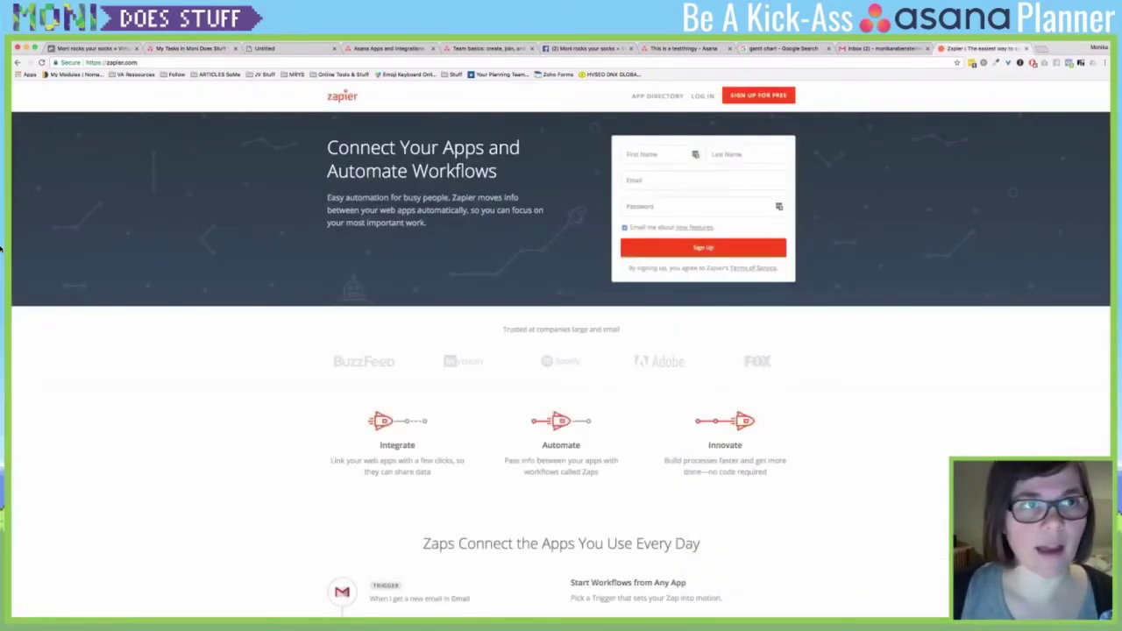
{"action": "key", "text": "super+2"}
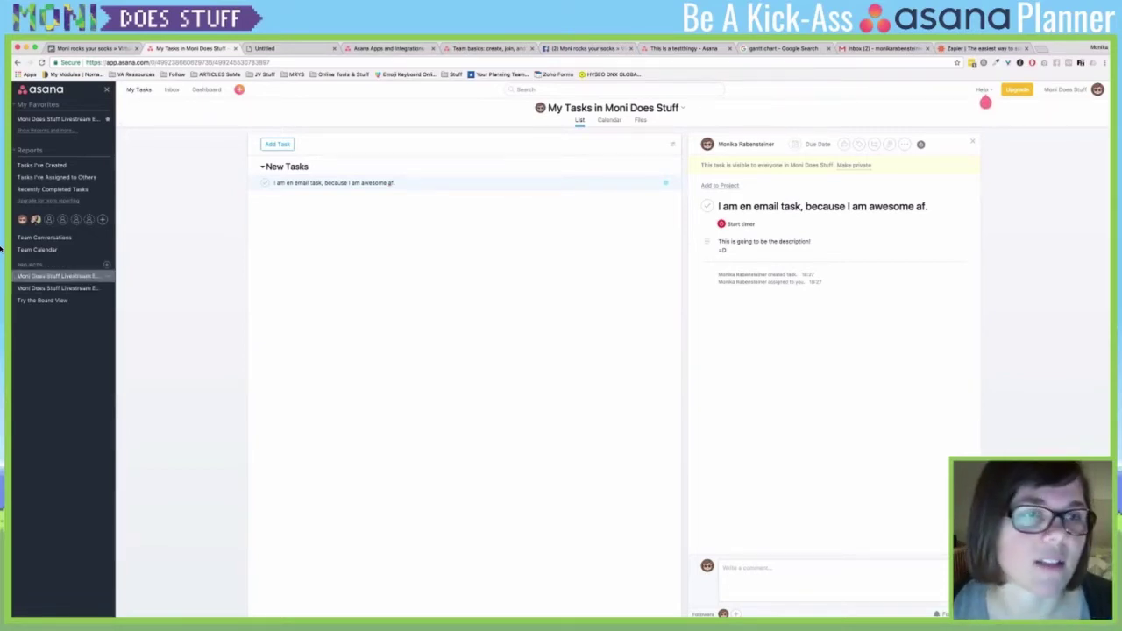
- Give the Moni Does Stuff Livestream Episode 3 project a yellow-green highlight colour
{"action": "left_click", "coordinate": [57, 275]}
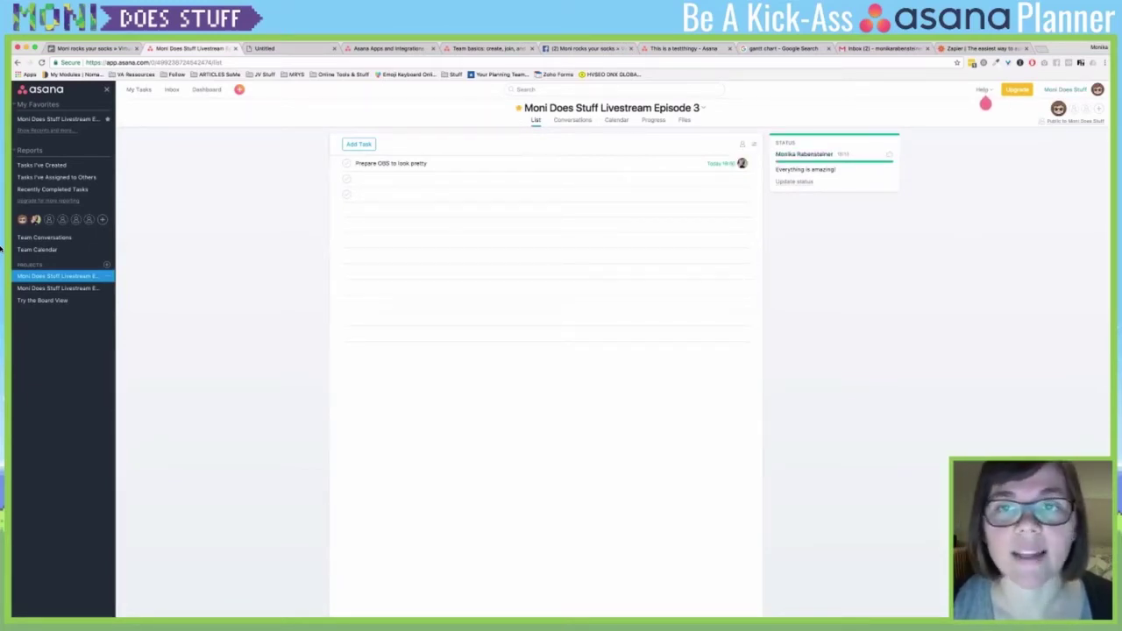
{"action": "left_click", "coordinate": [703, 108]}
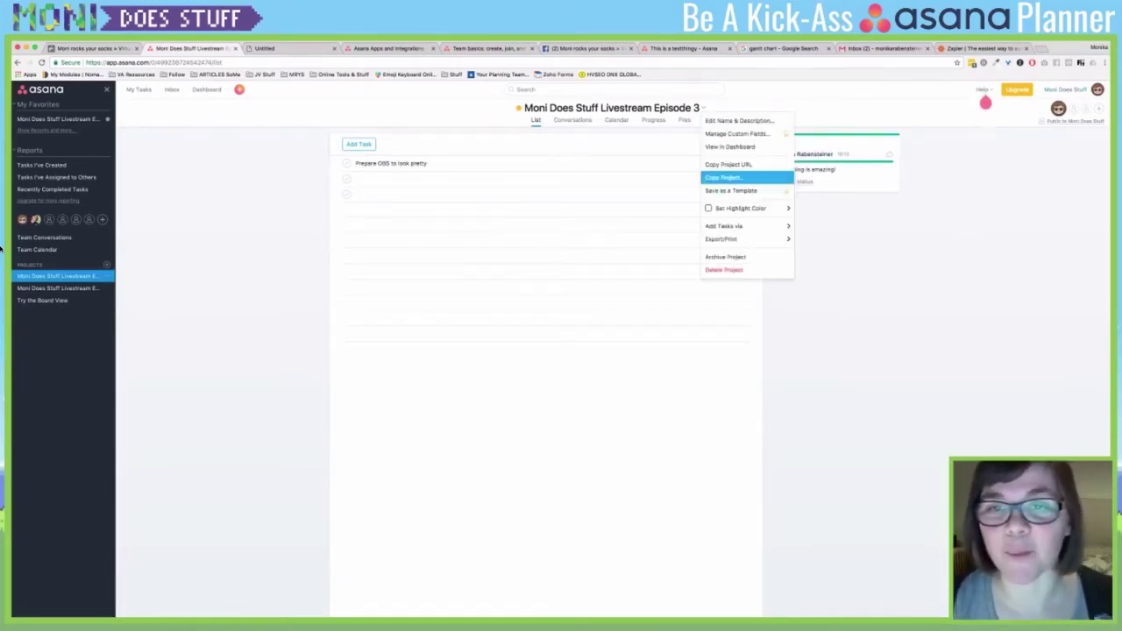
{"action": "mouse_move", "coordinate": [745, 208]}
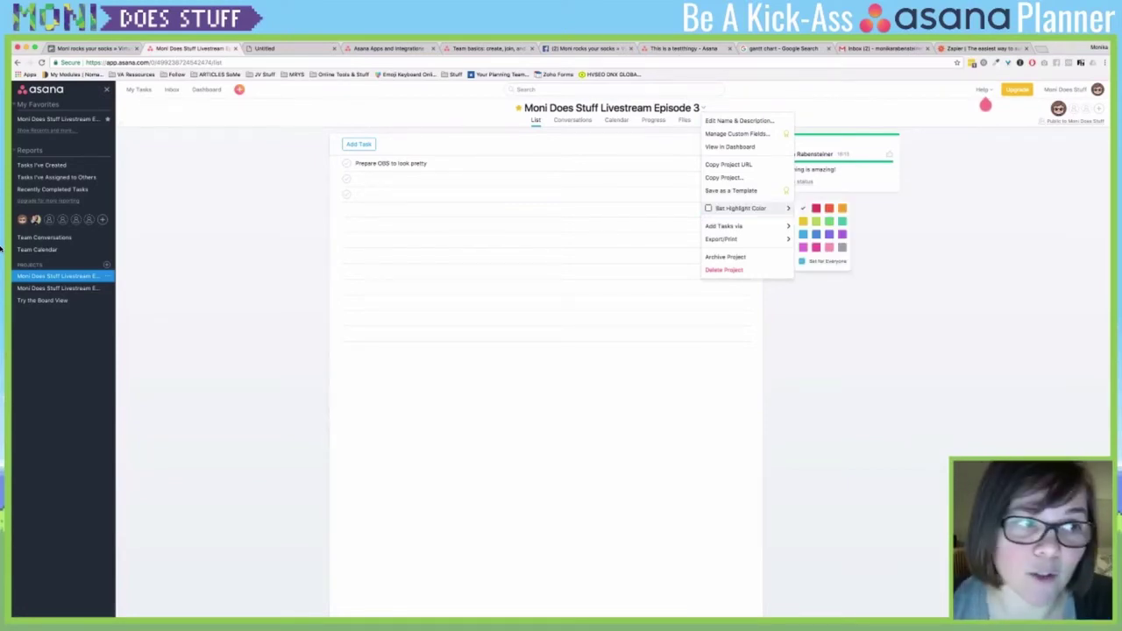
{"action": "left_click", "coordinate": [815, 221]}
- Give the Try the Board View project a purple highlight colour
{"action": "left_click", "coordinate": [42, 300]}
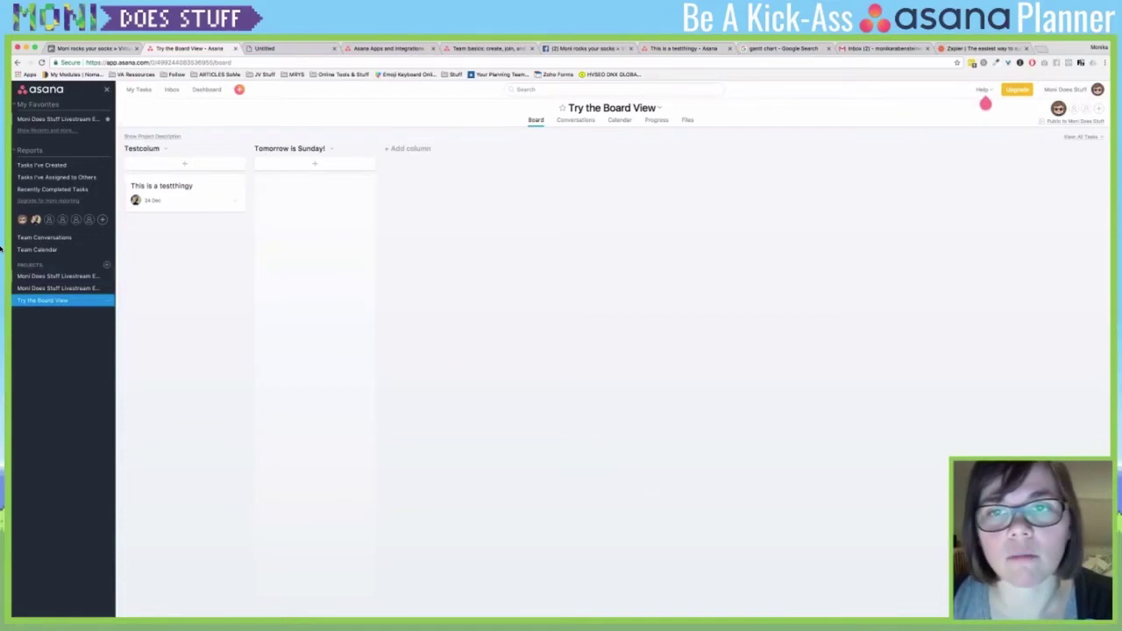
{"action": "left_click", "coordinate": [660, 108]}
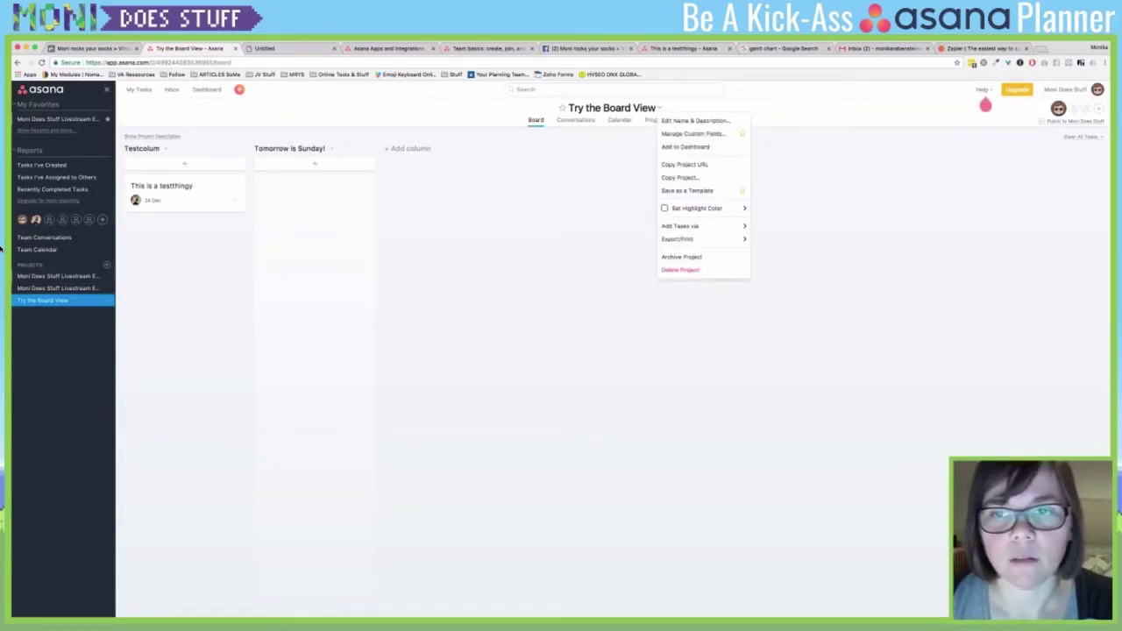
{"action": "mouse_move", "coordinate": [702, 208]}
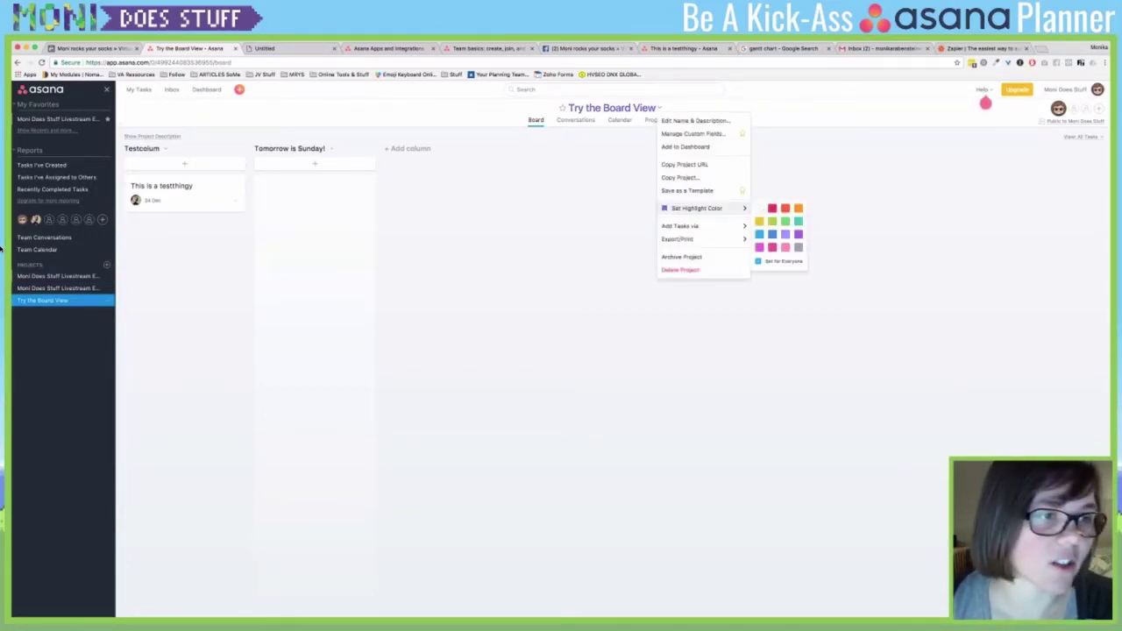
{"action": "mouse_move", "coordinate": [680, 238]}
{"action": "left_click", "coordinate": [57, 288]}
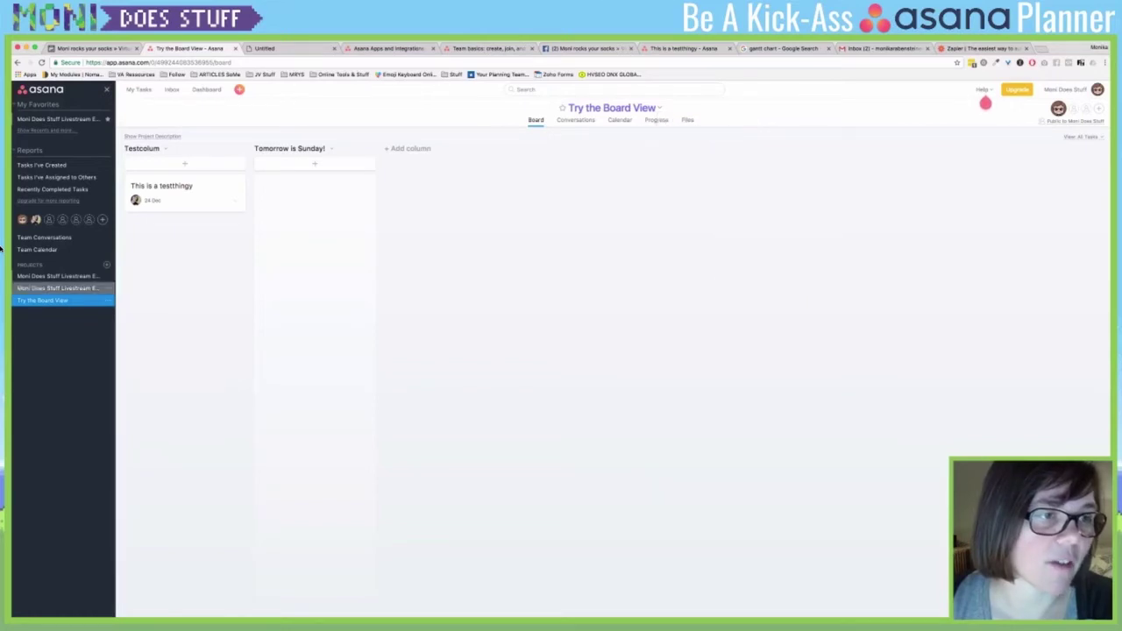
- Set the Episode 3 TEST project's highlight colour to red
{"action": "left_click", "coordinate": [57, 288]}
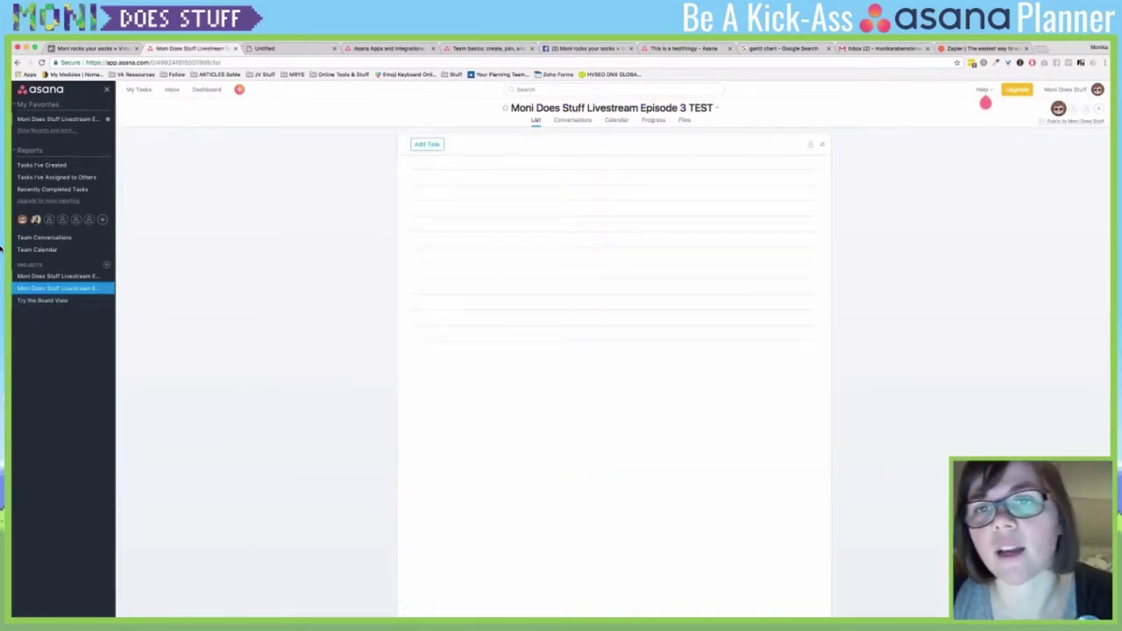
{"action": "left_click", "coordinate": [717, 108]}
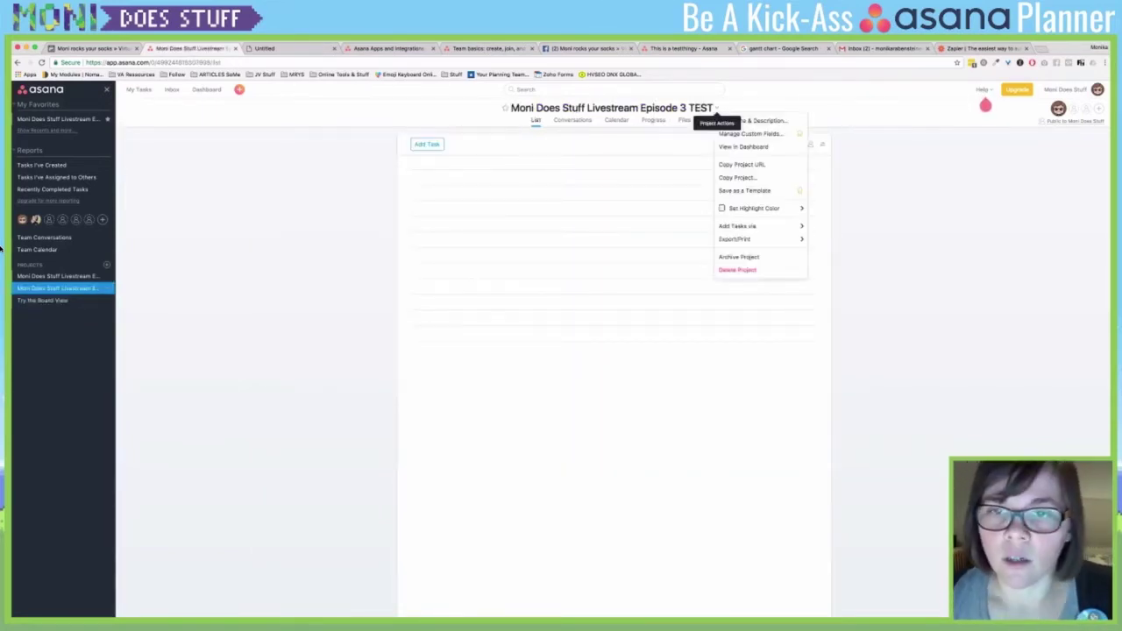
{"action": "mouse_move", "coordinate": [758, 226]}
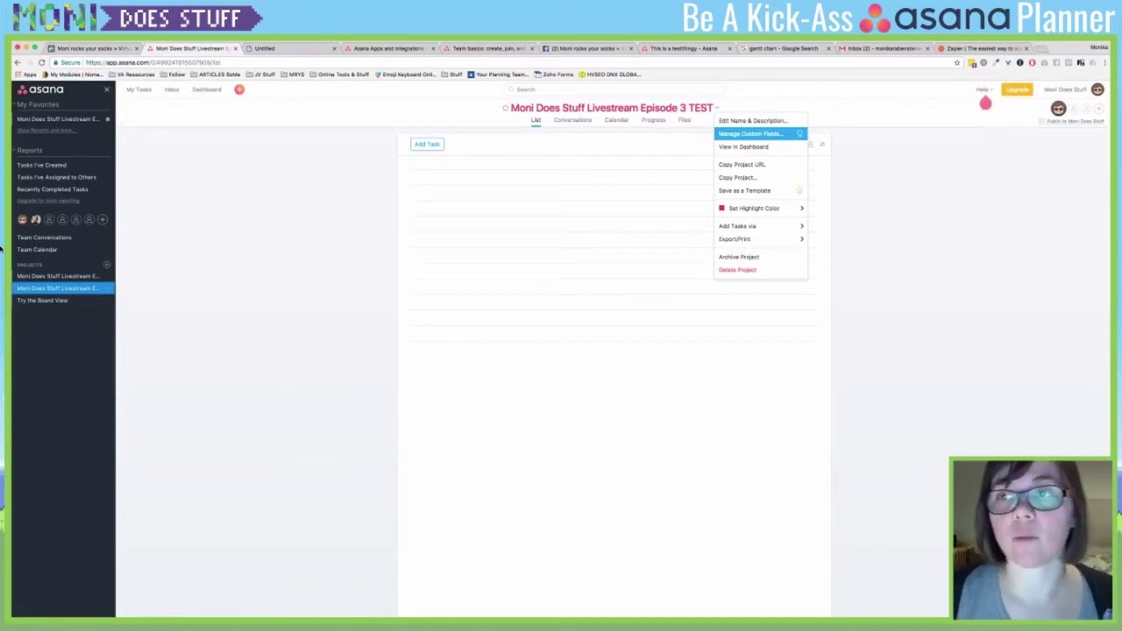
- Browse the upgrade page comparing Free, Premium ($6.25/user/month) and Enterprise, then go back to the board
{"action": "key", "text": "super+r"}
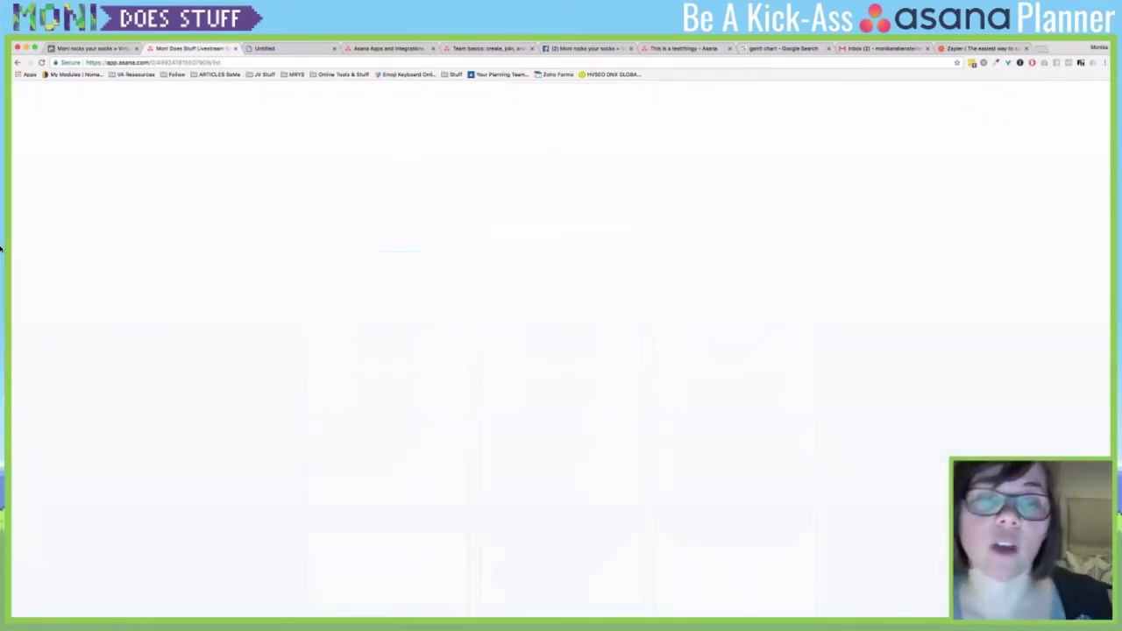
{"action": "scroll", "coordinate": [2, 250], "scroll_direction": "down", "scroll_amount": 1}
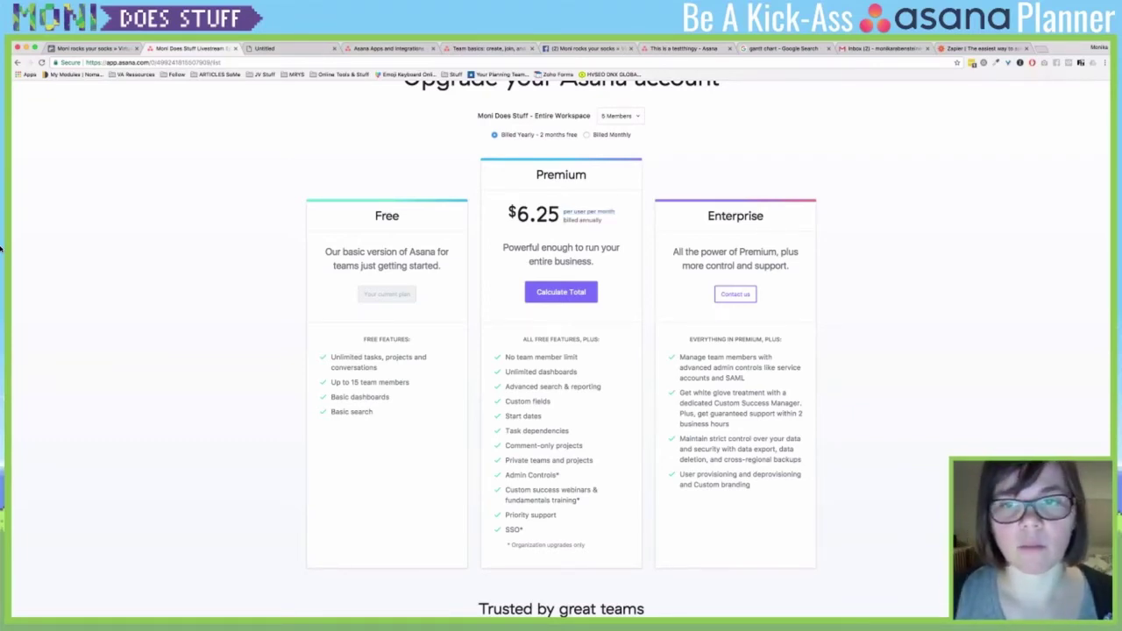
{"action": "scroll", "coordinate": [2, 250], "scroll_direction": "down", "scroll_amount": 3}
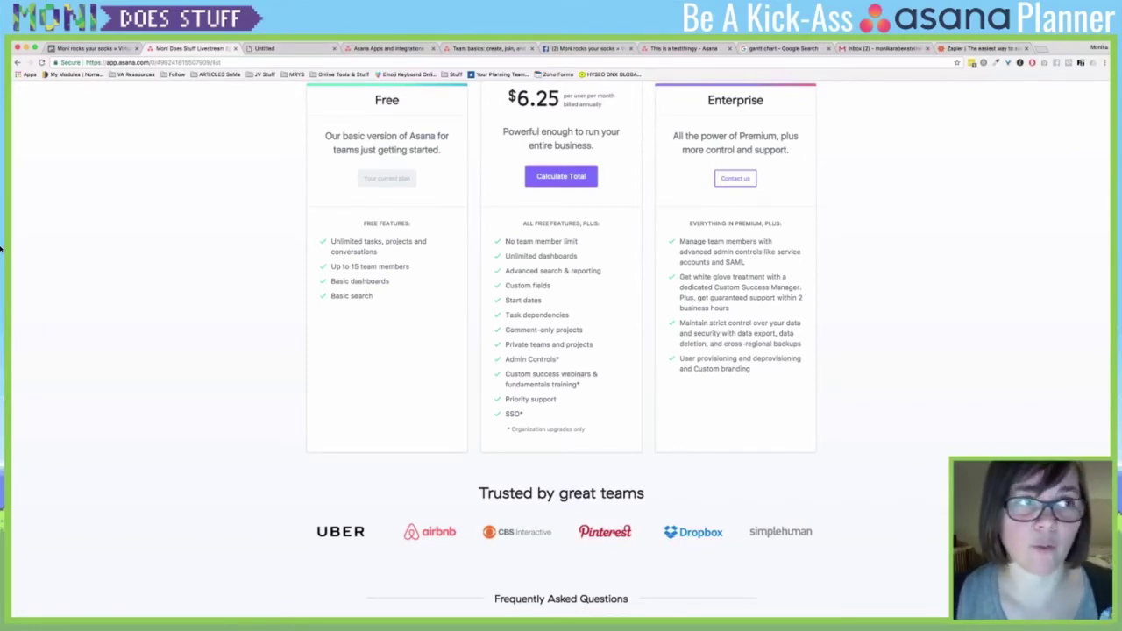
{"action": "key", "text": "super+bracketleft"}
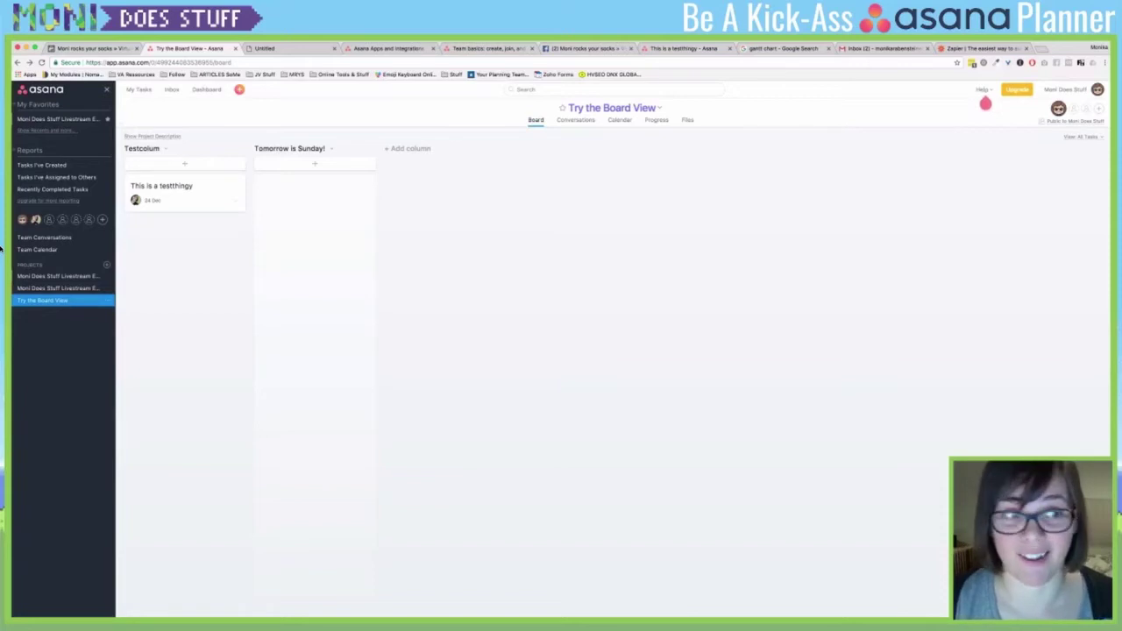
- Go back through the Episode 3 TEST and Livestream Episode 3 projects to My Dashboard
{"action": "key", "text": "super+bracketleft"}
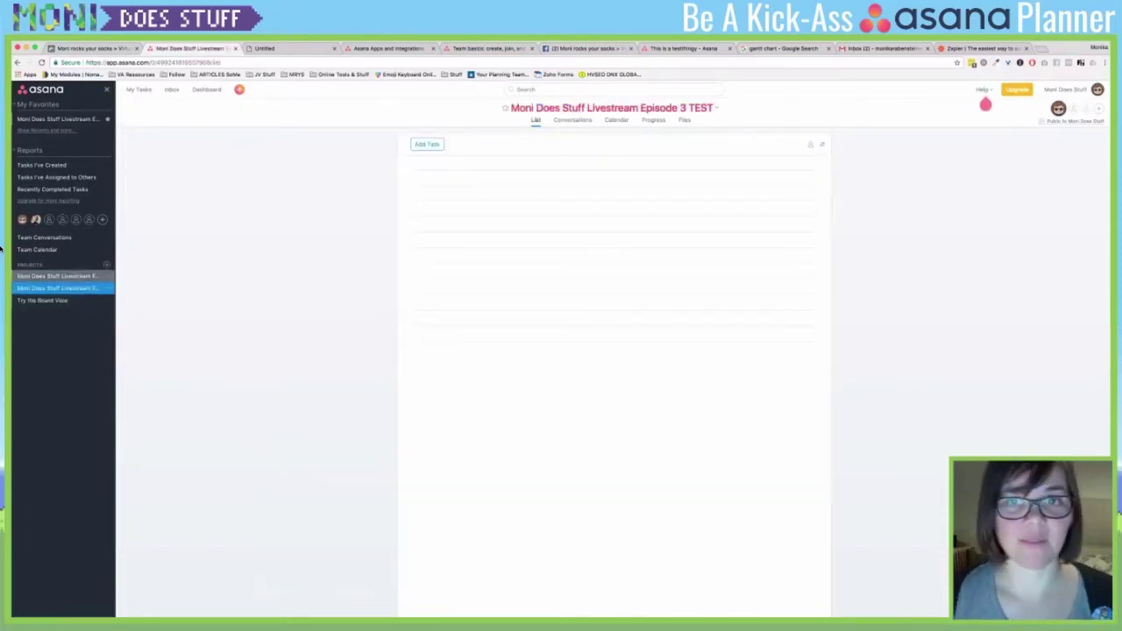
{"action": "key", "text": "super+bracketleft"}
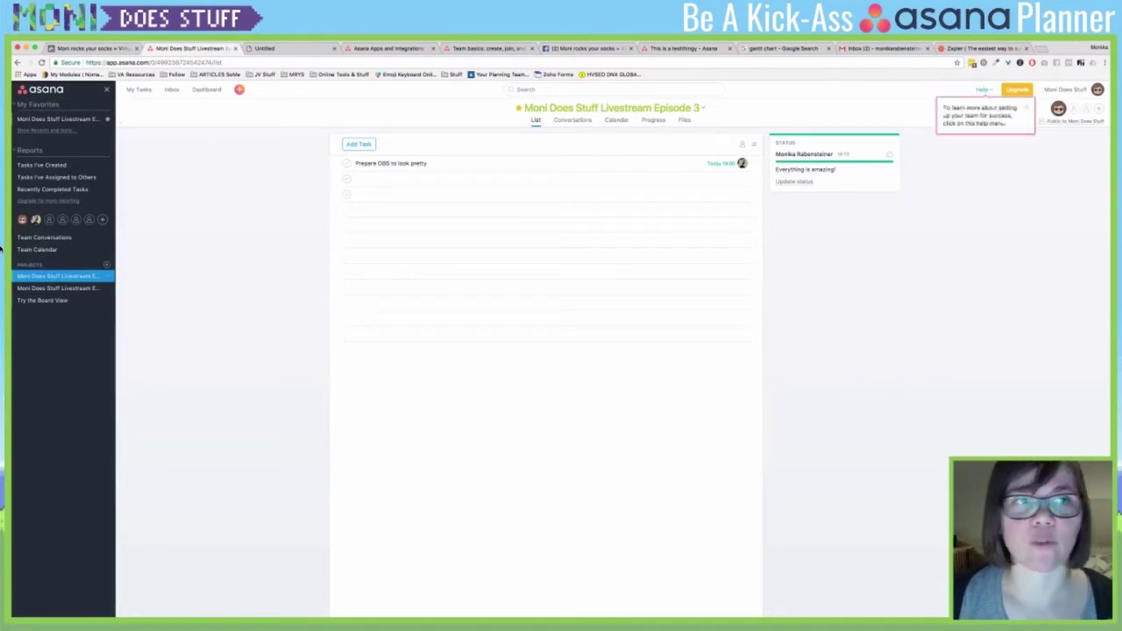
{"action": "key", "text": "super+bracketleft"}
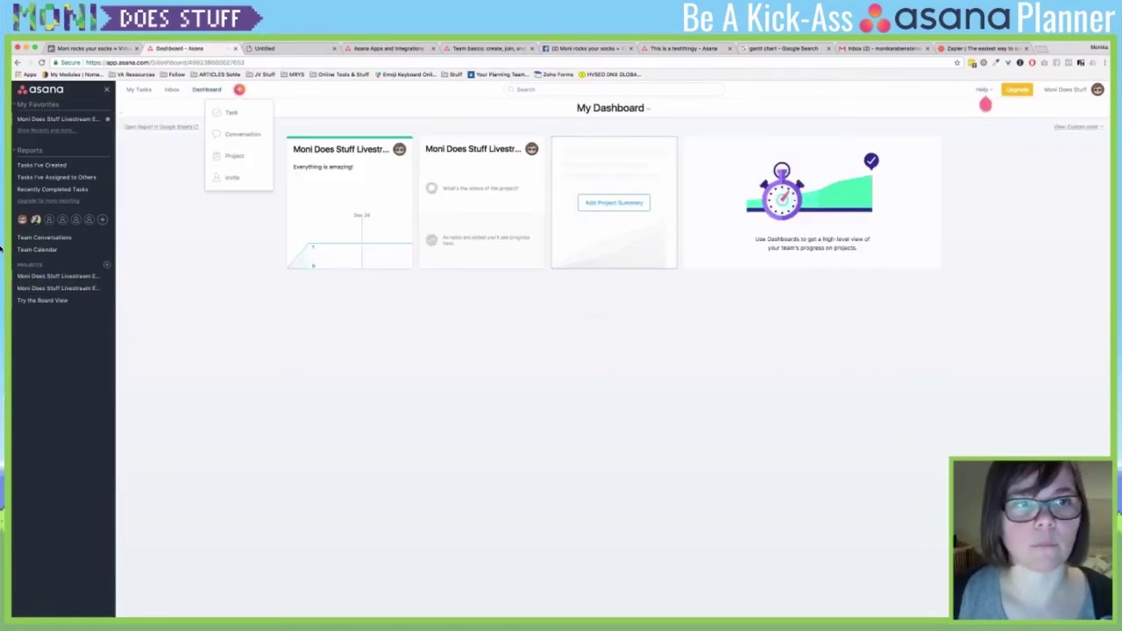
- Browse the quick-add task and conversation options, then the More and Workspace Settings entries
{"action": "key", "text": "Down"}
{"action": "key", "text": "Down"}
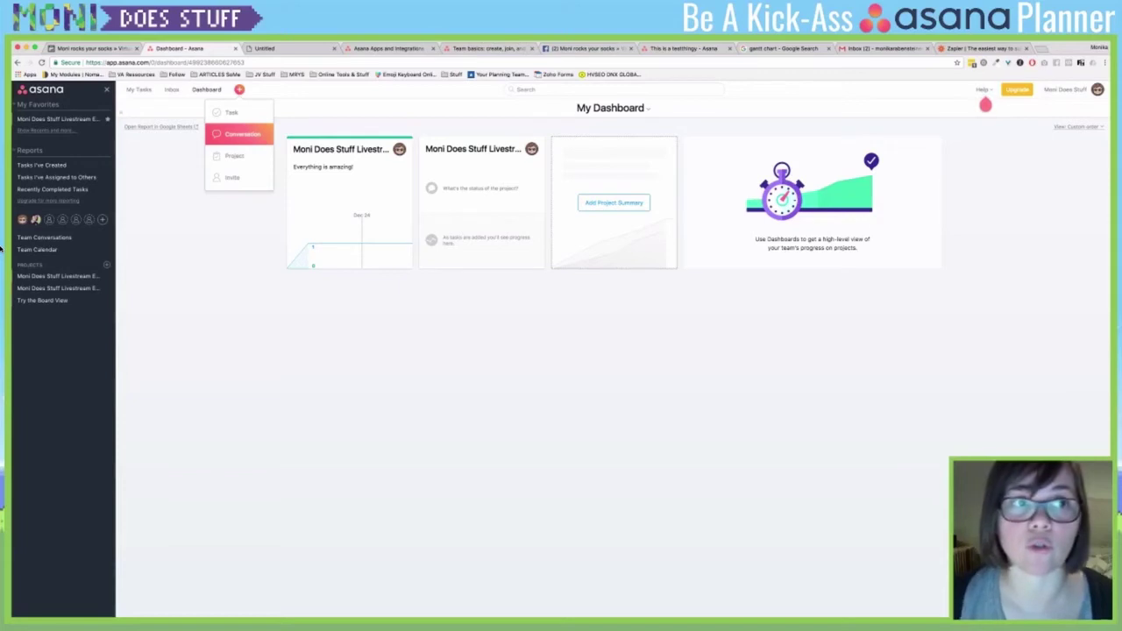
{"action": "key", "text": "Up"}
{"action": "key", "text": "Down"}
{"action": "key", "text": "Down"}
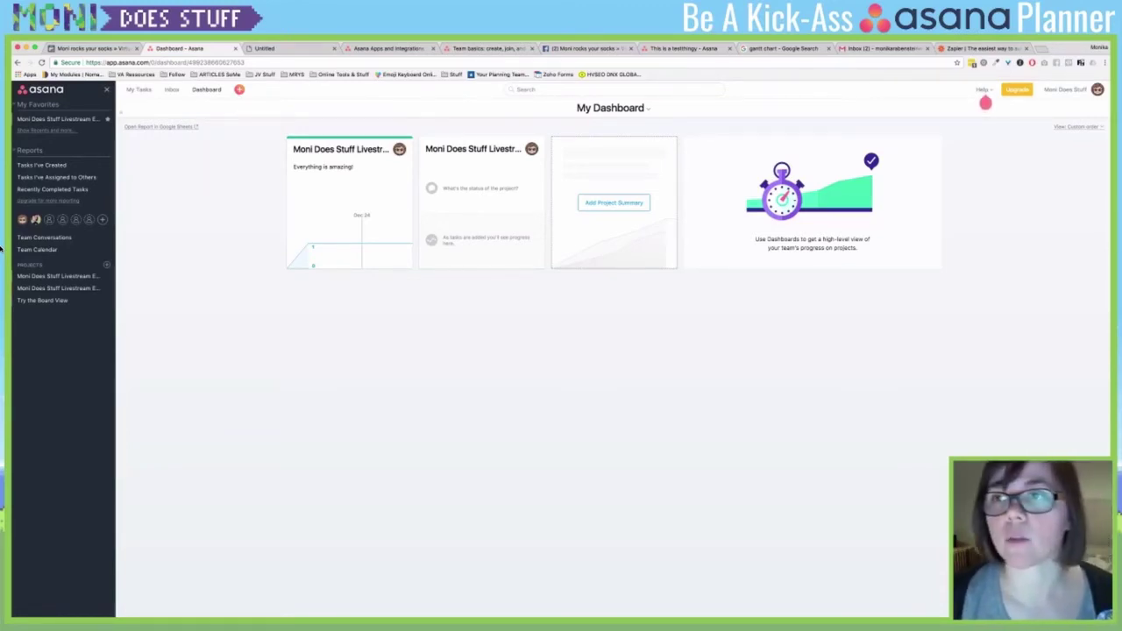
{"action": "key", "text": "Down"}
{"action": "key", "text": "Down"}
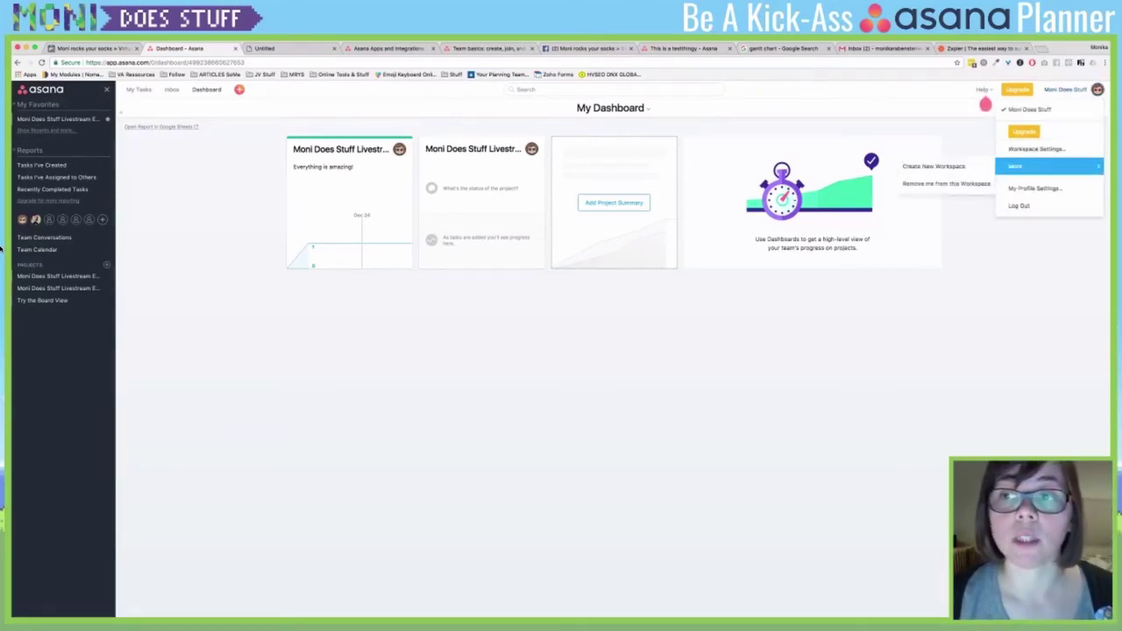
{"action": "key", "text": "Up"}
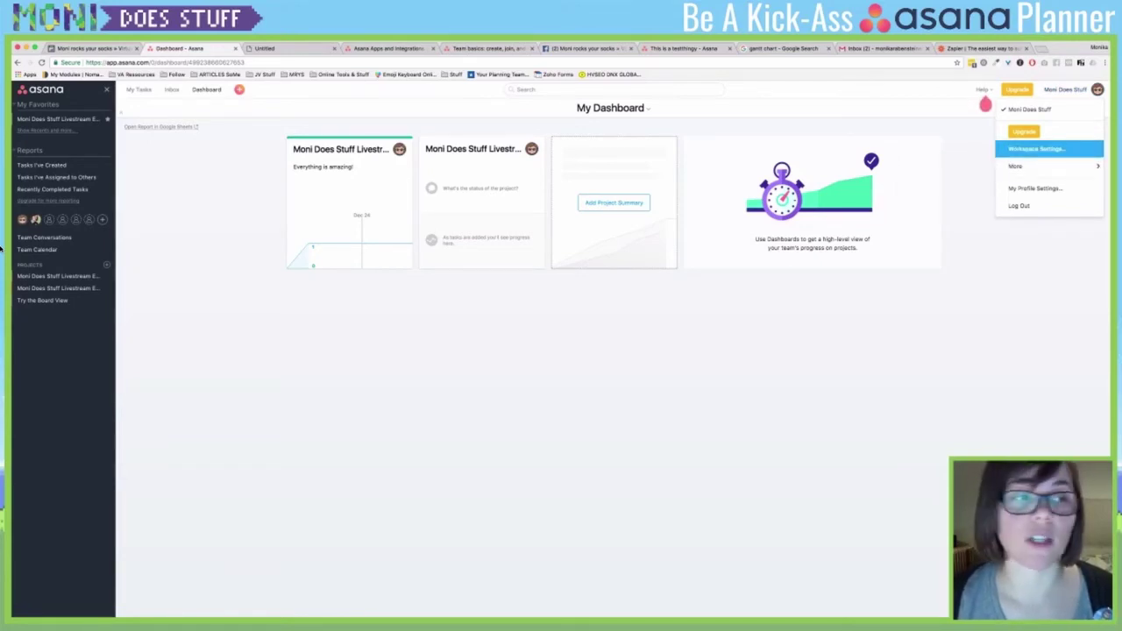